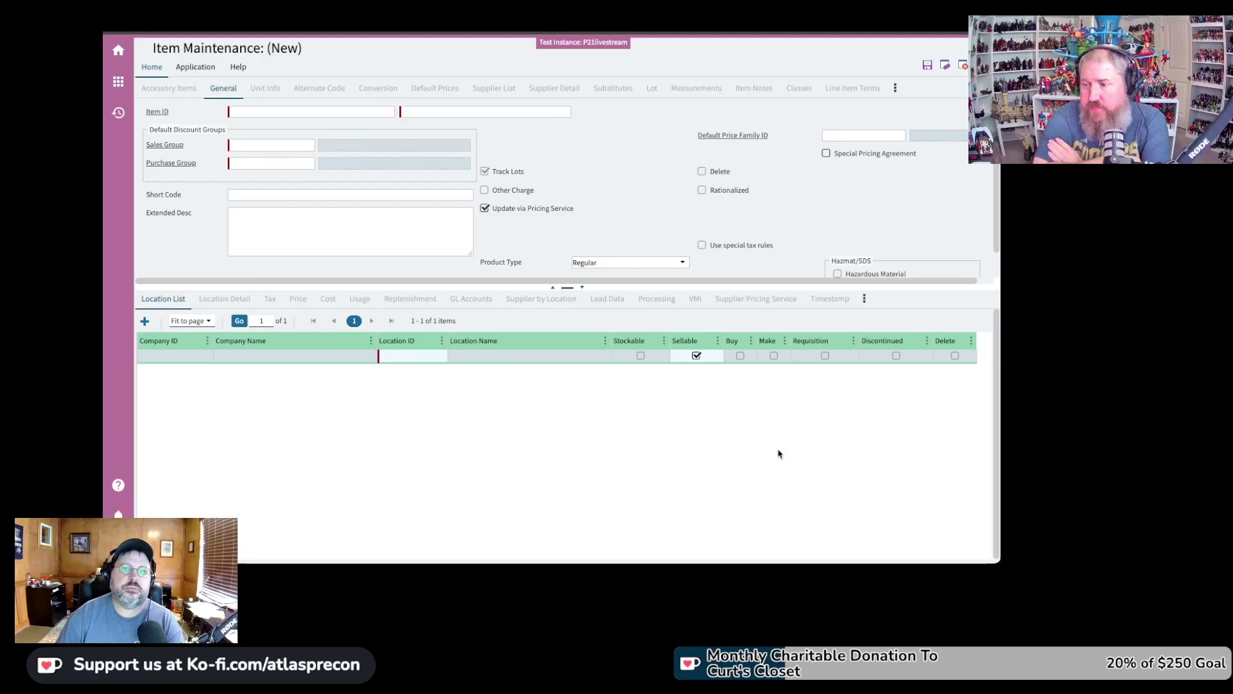
# Close the blank item form and open User Maintenance on the ADMIN user's record
pyautogui.hotkey('ctrl', 'F4')
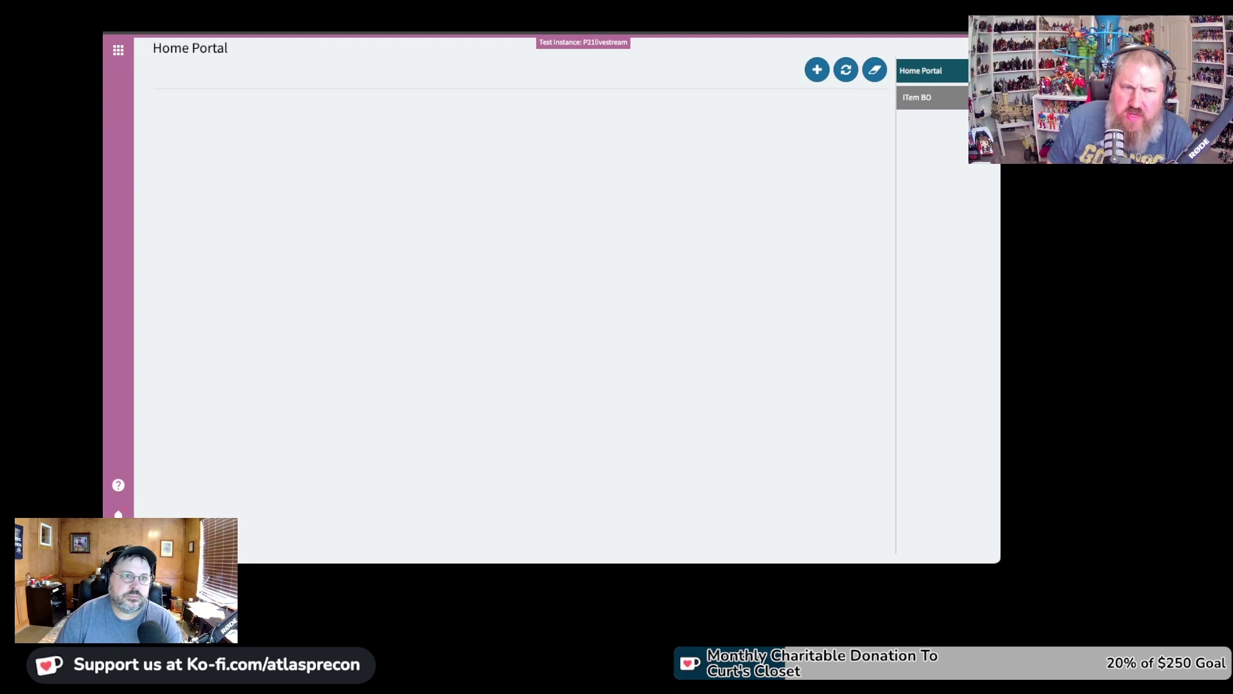
pyautogui.click(118, 50)
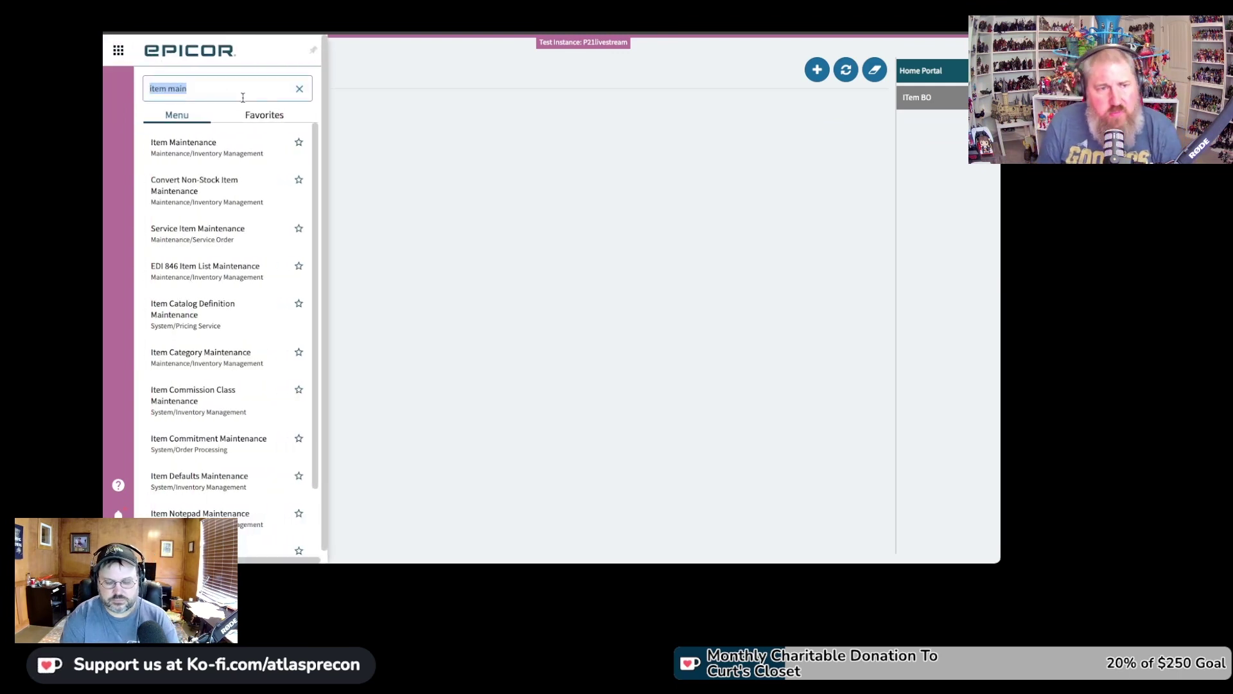
pyautogui.write('user')
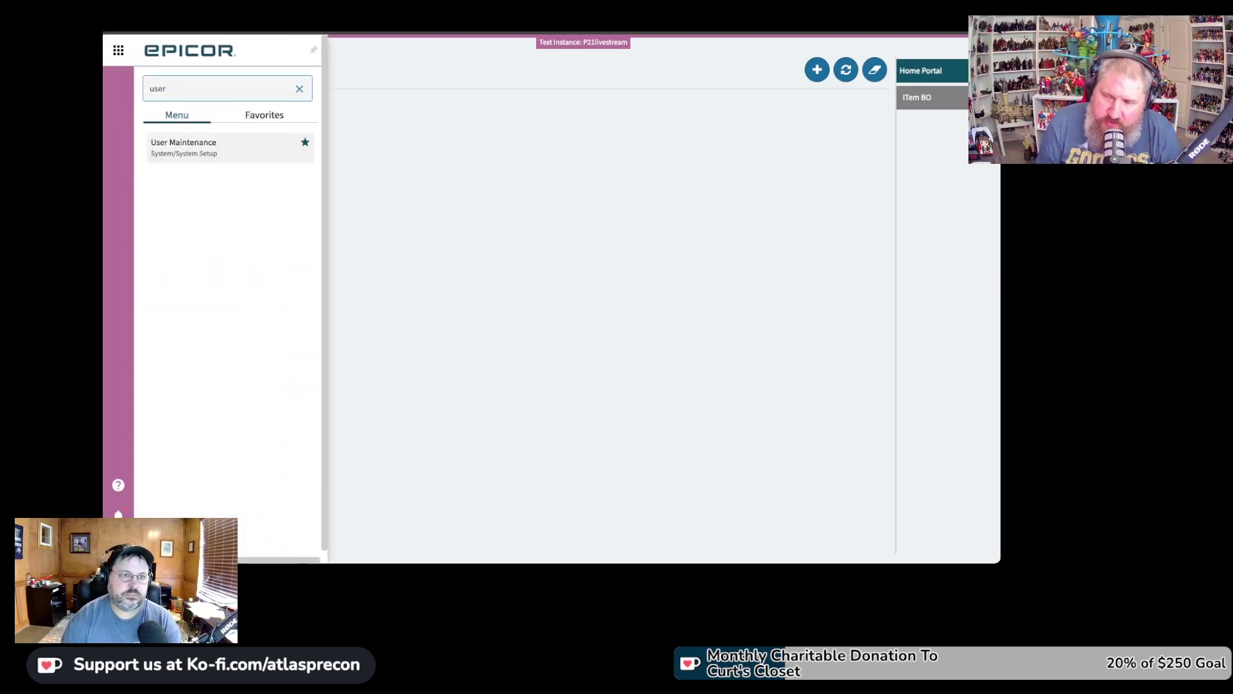
pyautogui.click(175, 142)
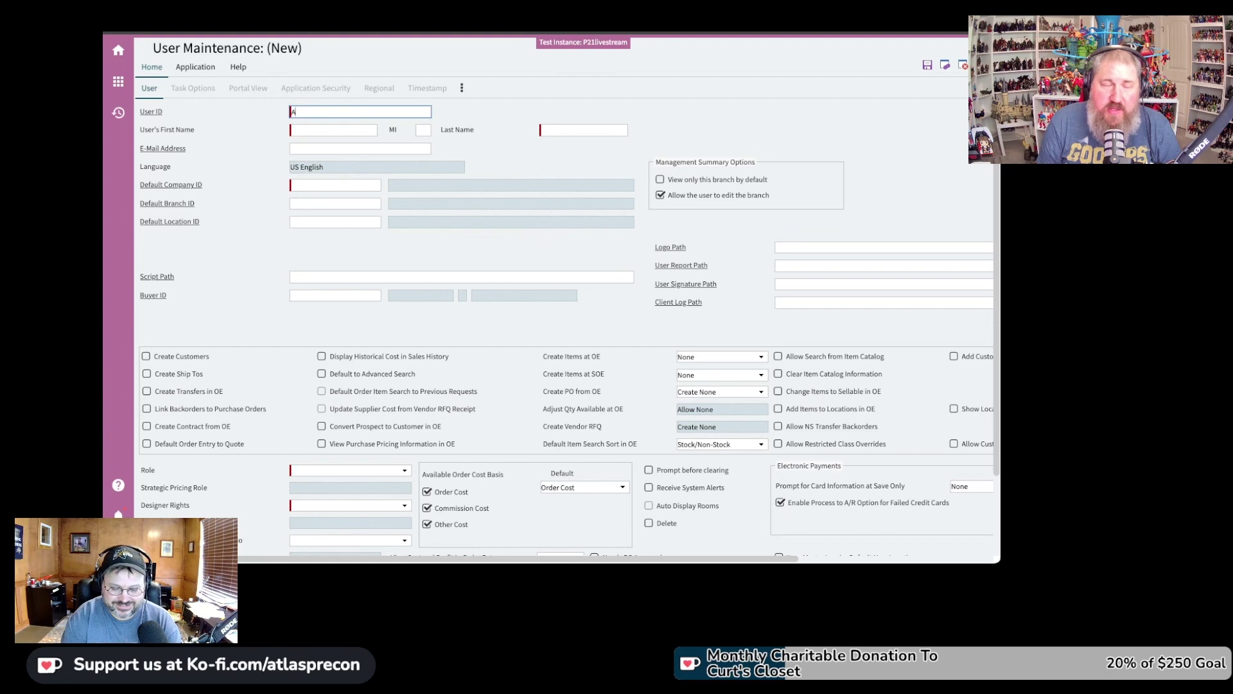
pyautogui.press('Tab')
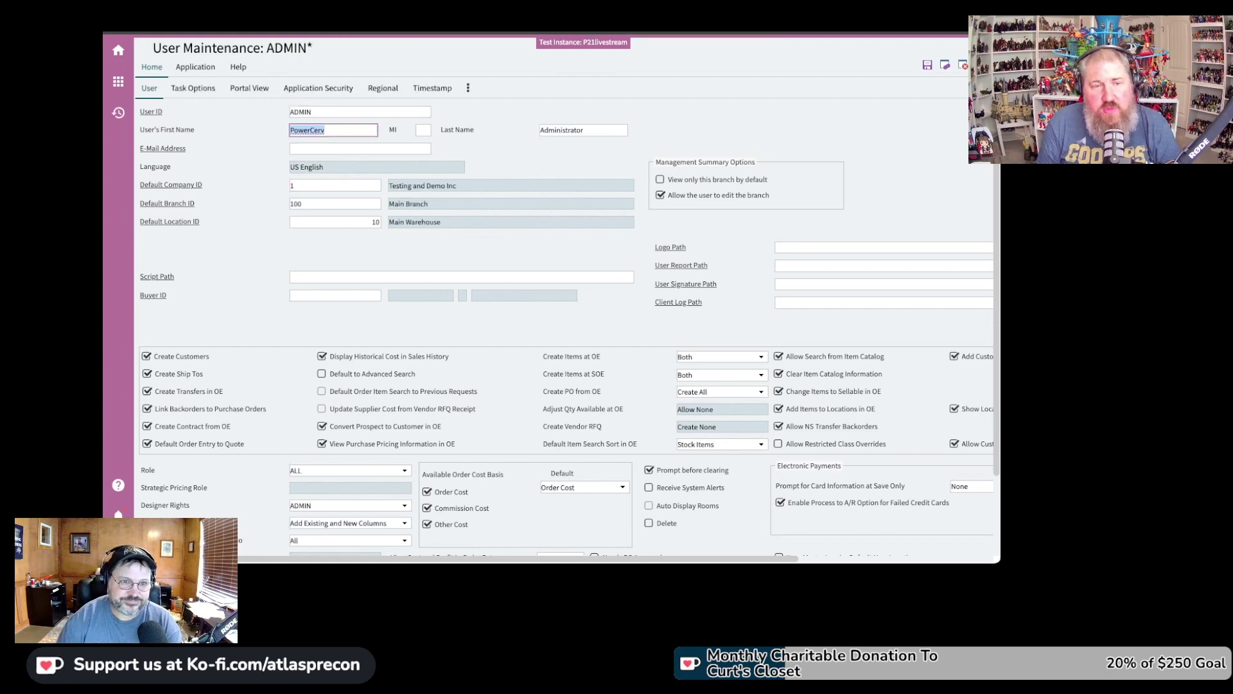
# Enable 'Create Items at OE' for ADMIN, save, and accept the re-login warning
pyautogui.click(780, 409)
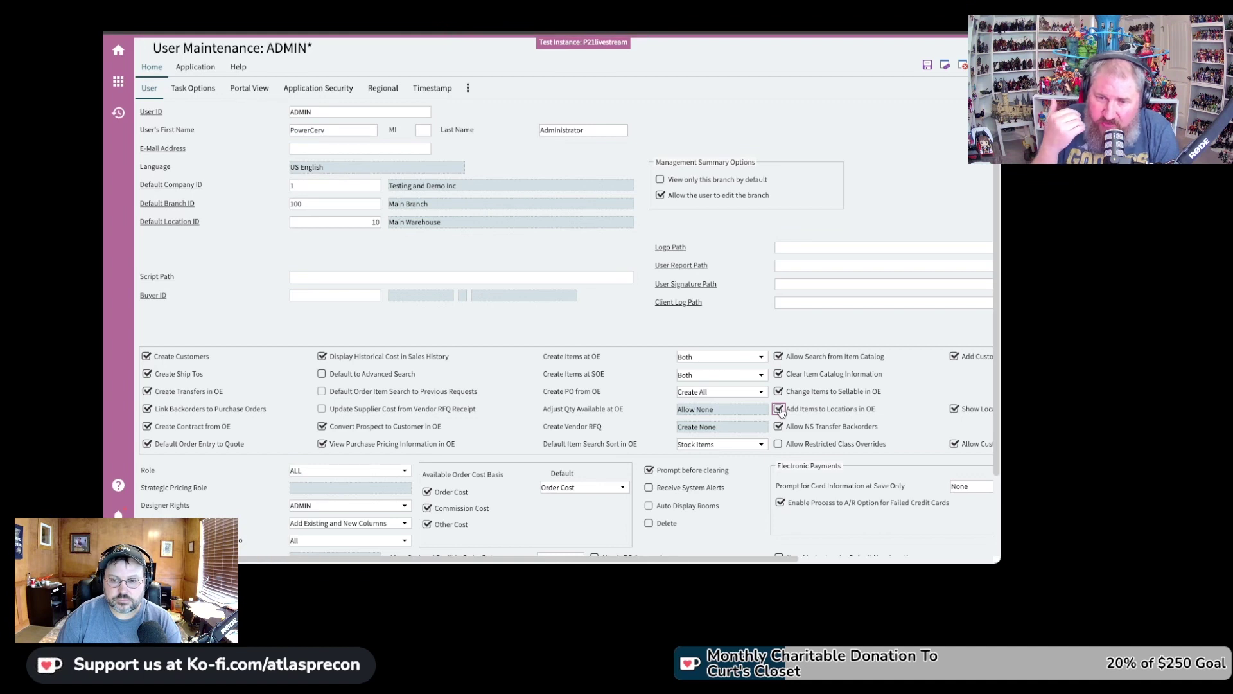
pyautogui.click(779, 409)
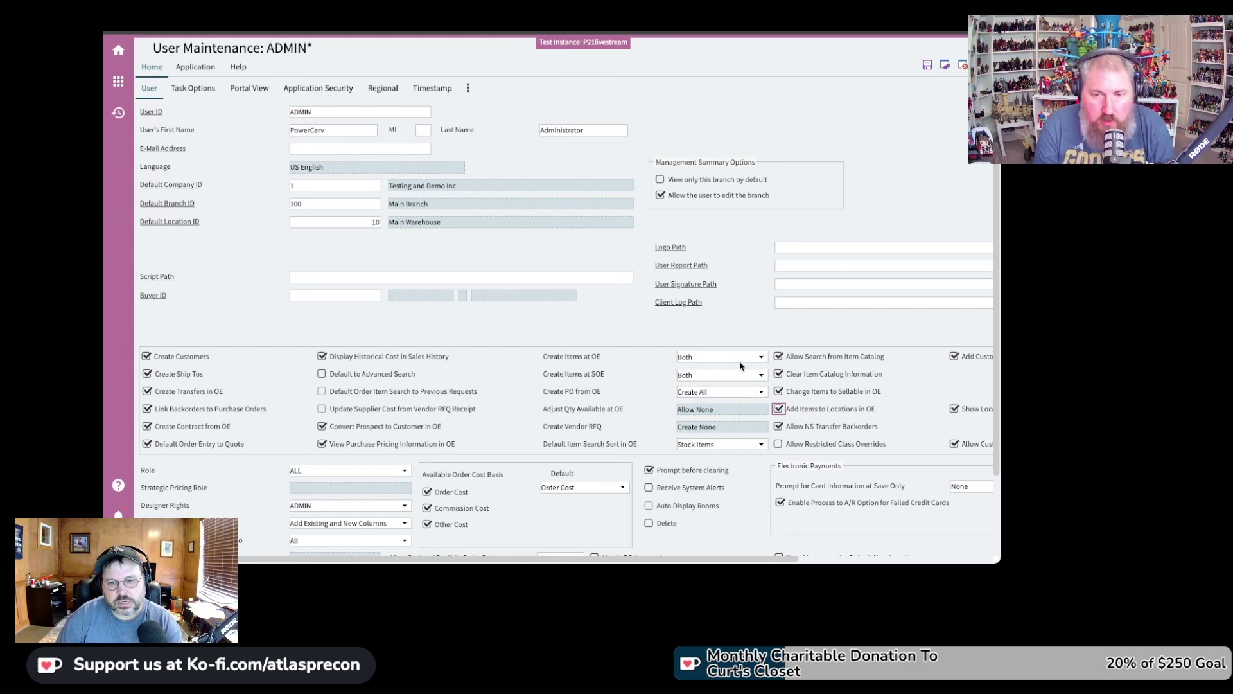
pyautogui.click(746, 358)
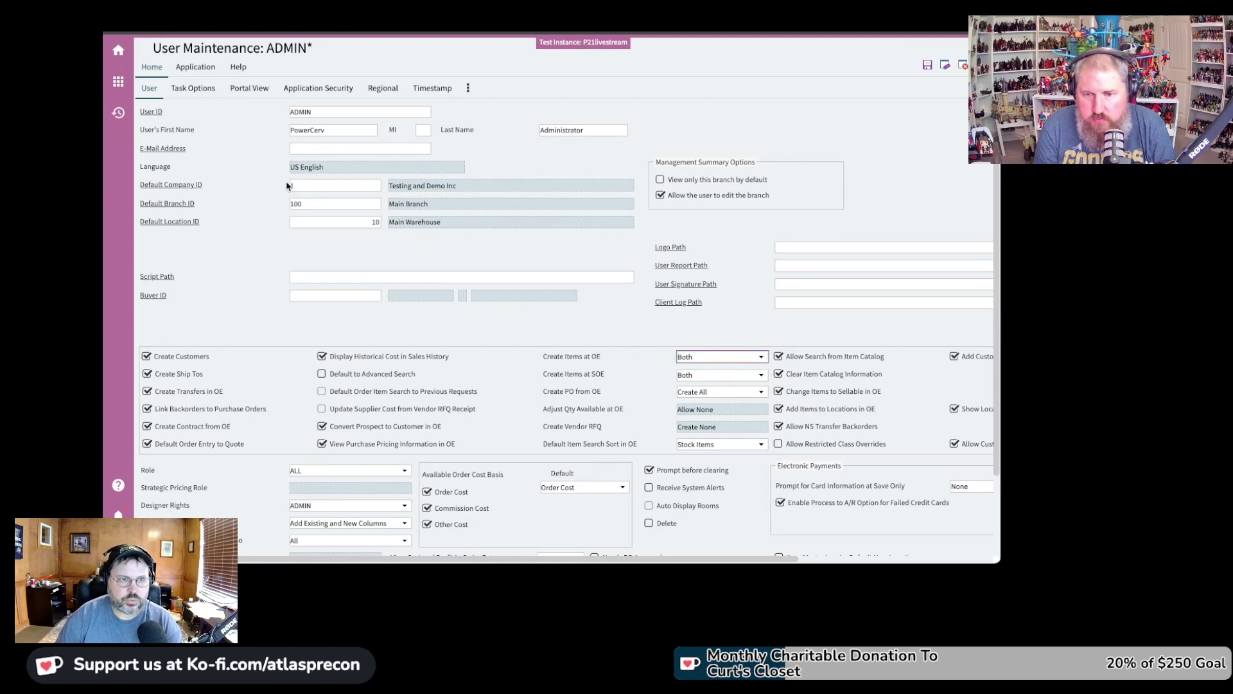
pyautogui.click(928, 65)
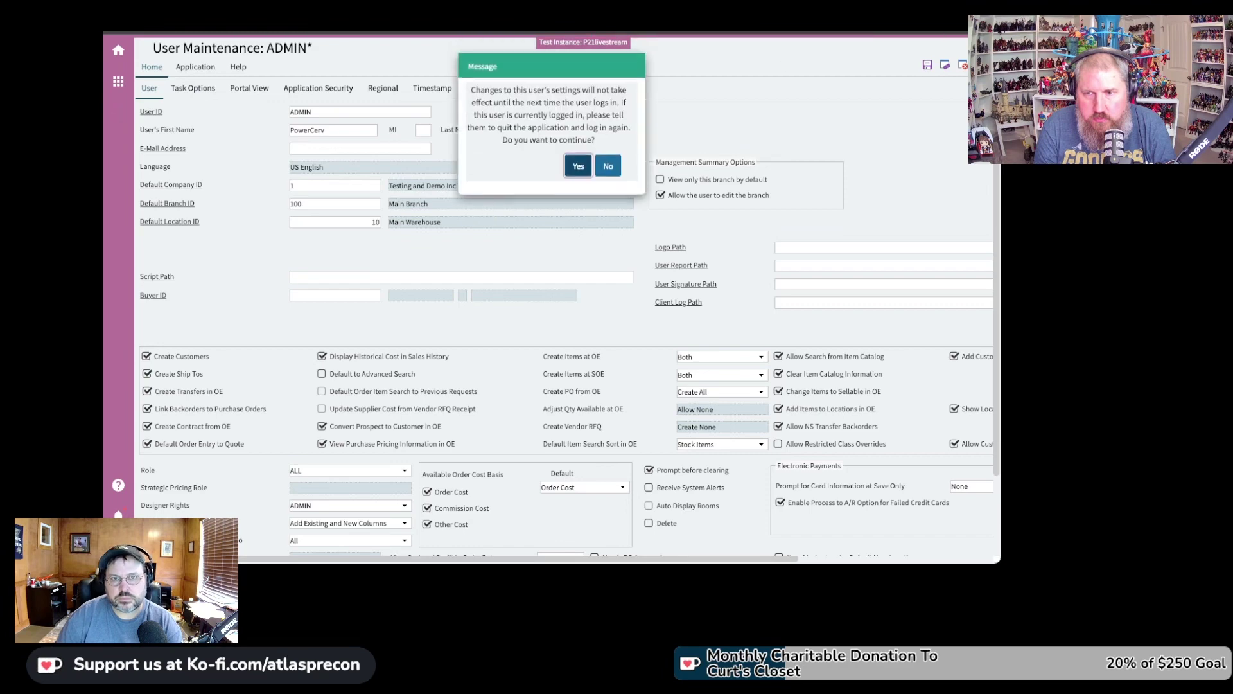
pyautogui.click(578, 166)
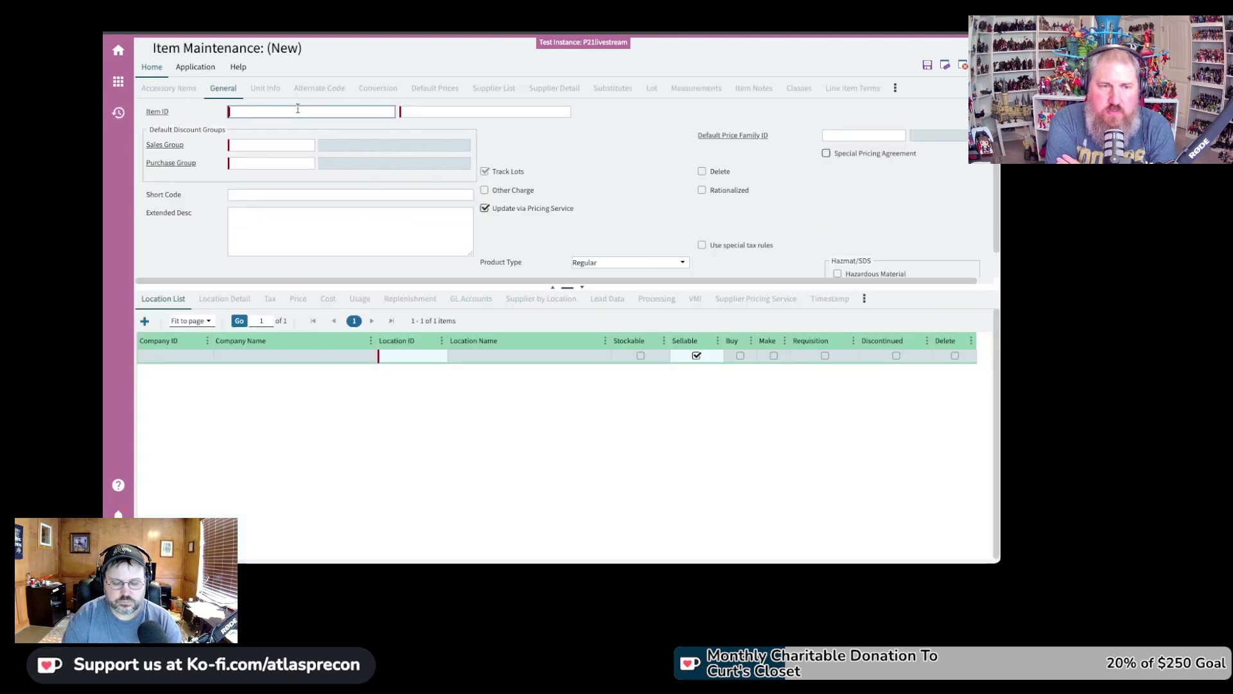
# Add new item ONE-LOCATION with description 'ONE LOC' and sales and purchase groups D
pyautogui.write('NE-')
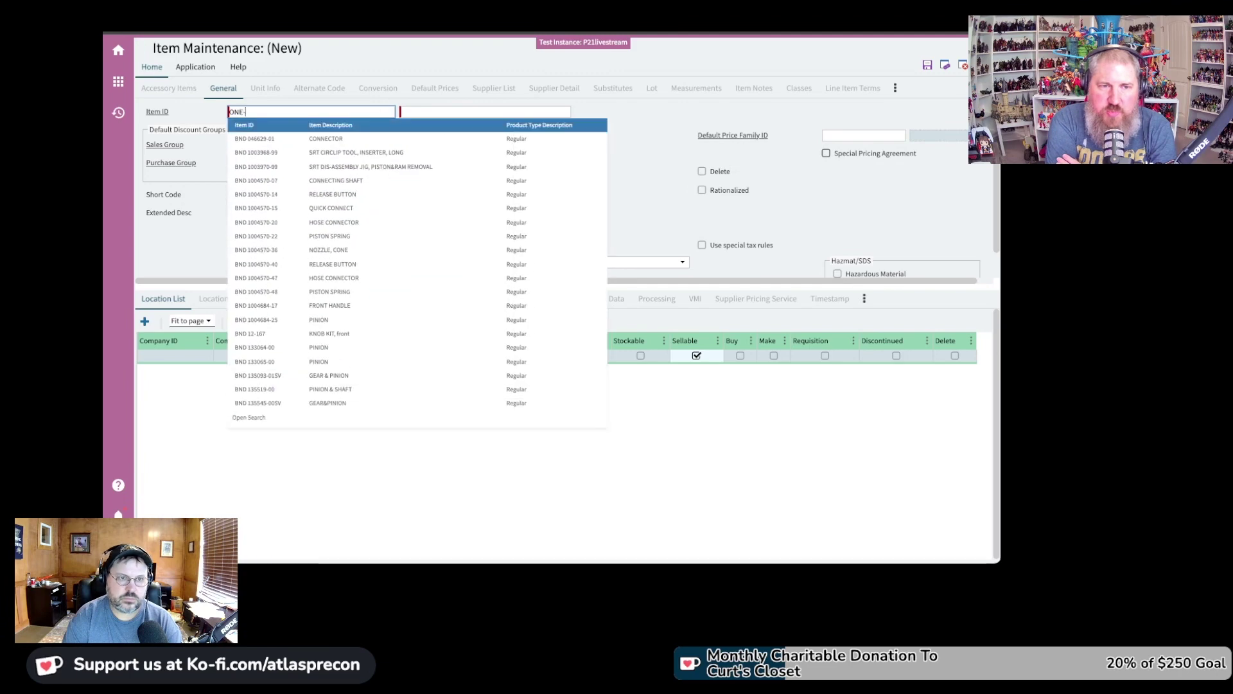
pyautogui.write('LOCATION')
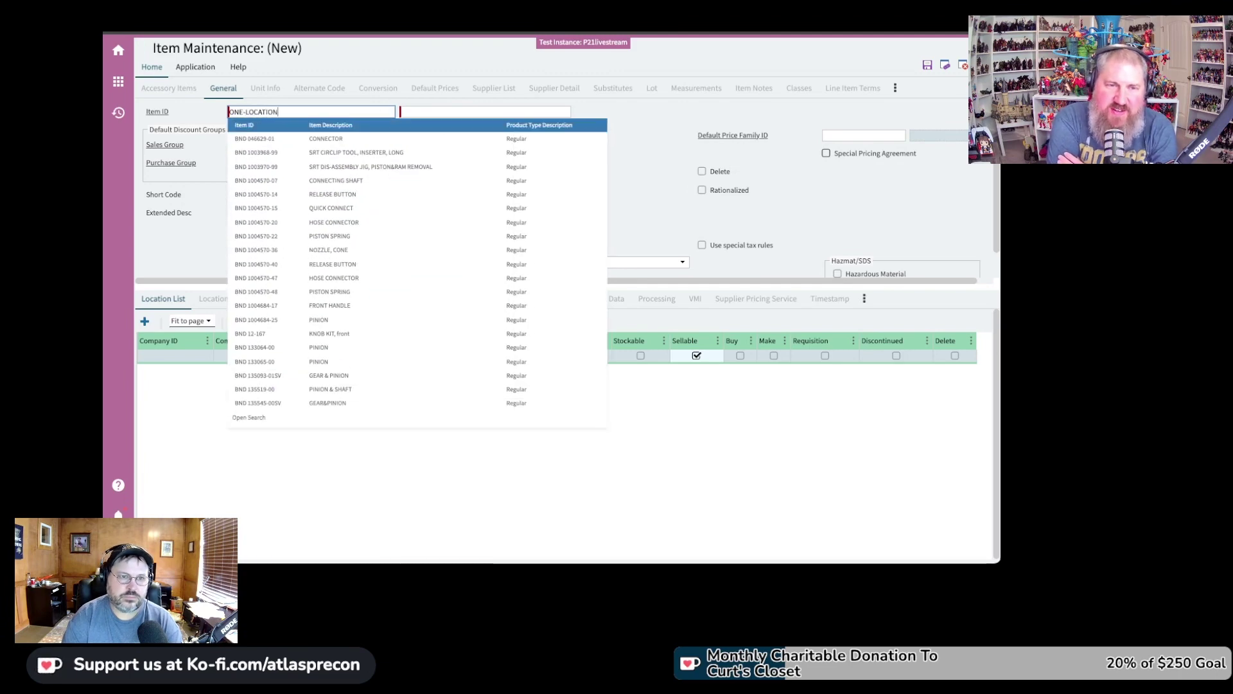
pyautogui.press('Tab')
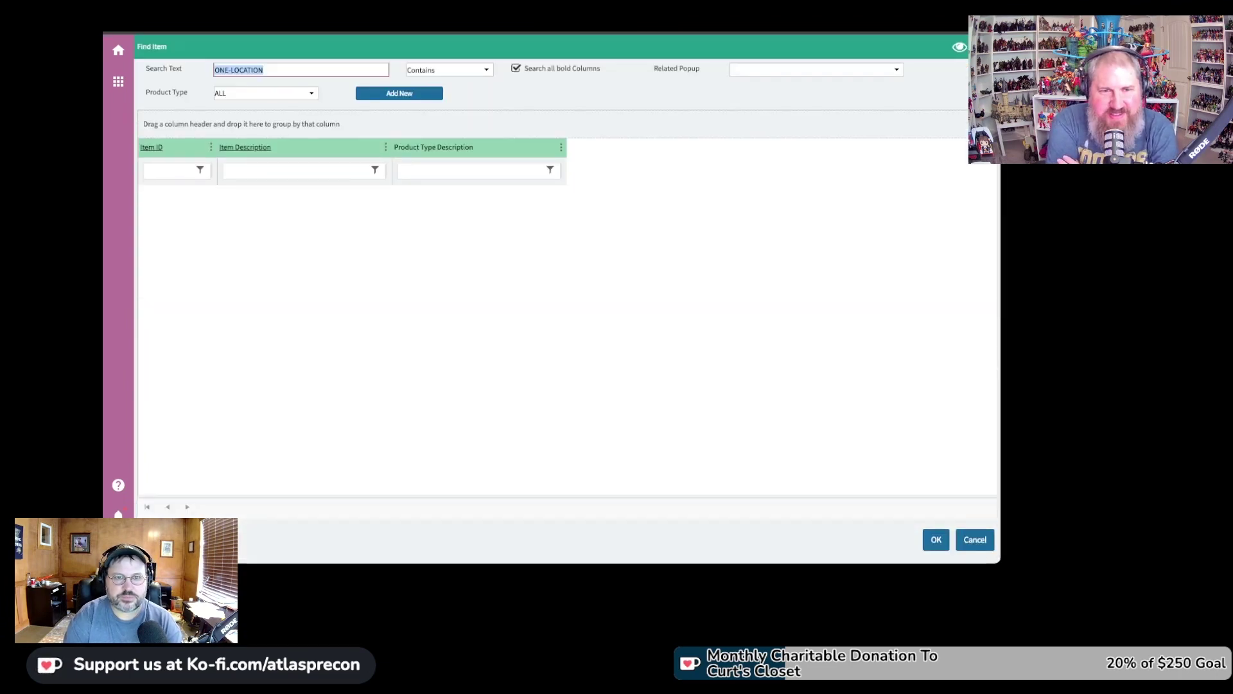
pyautogui.click(440, 95)
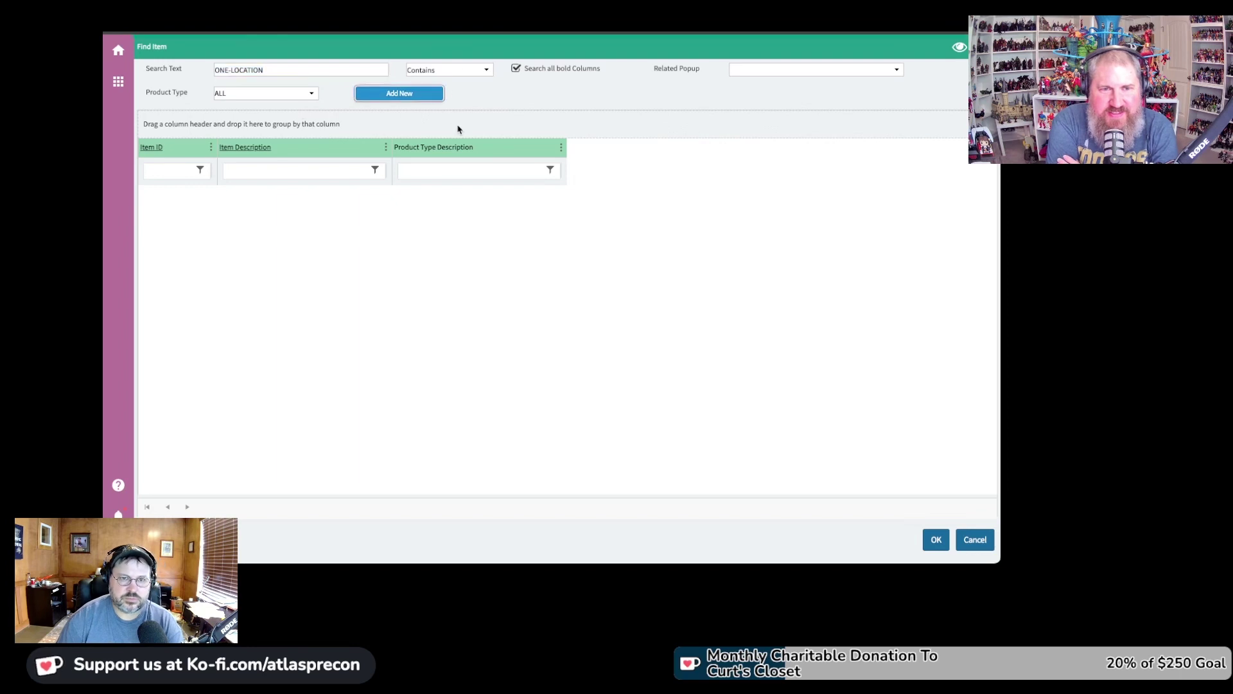
pyautogui.click(453, 111)
pyautogui.write('ONE')
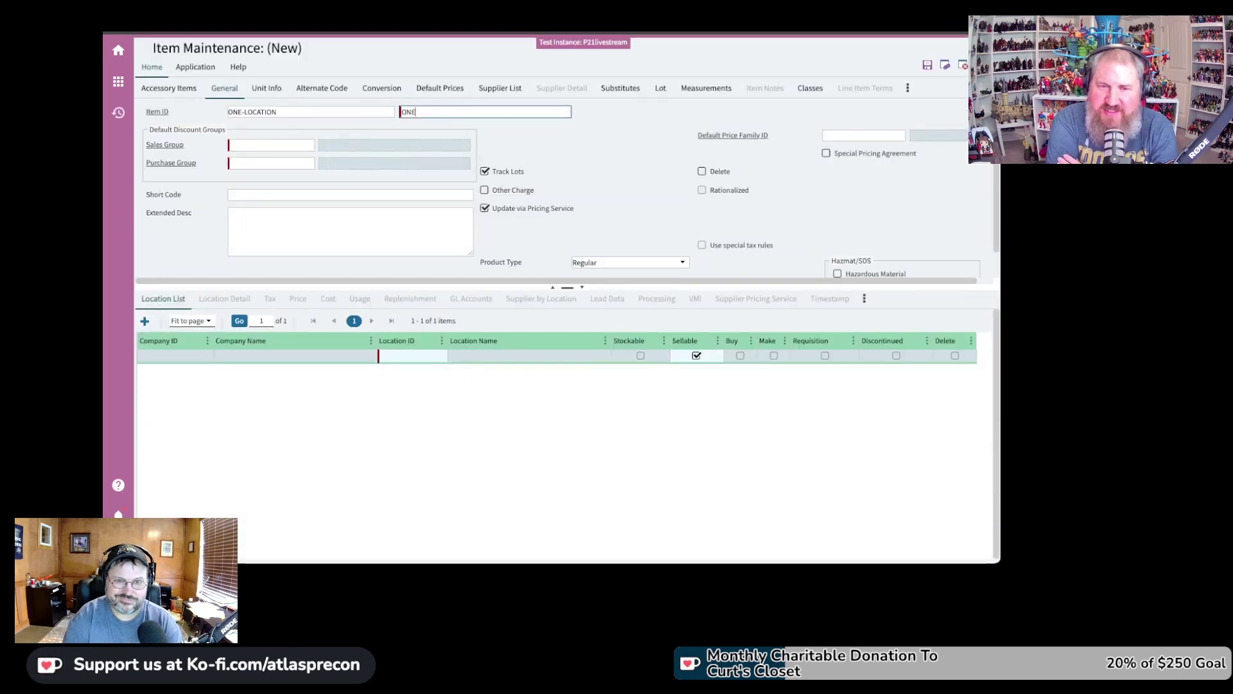
pyautogui.write(' LOC')
pyautogui.click(263, 147)
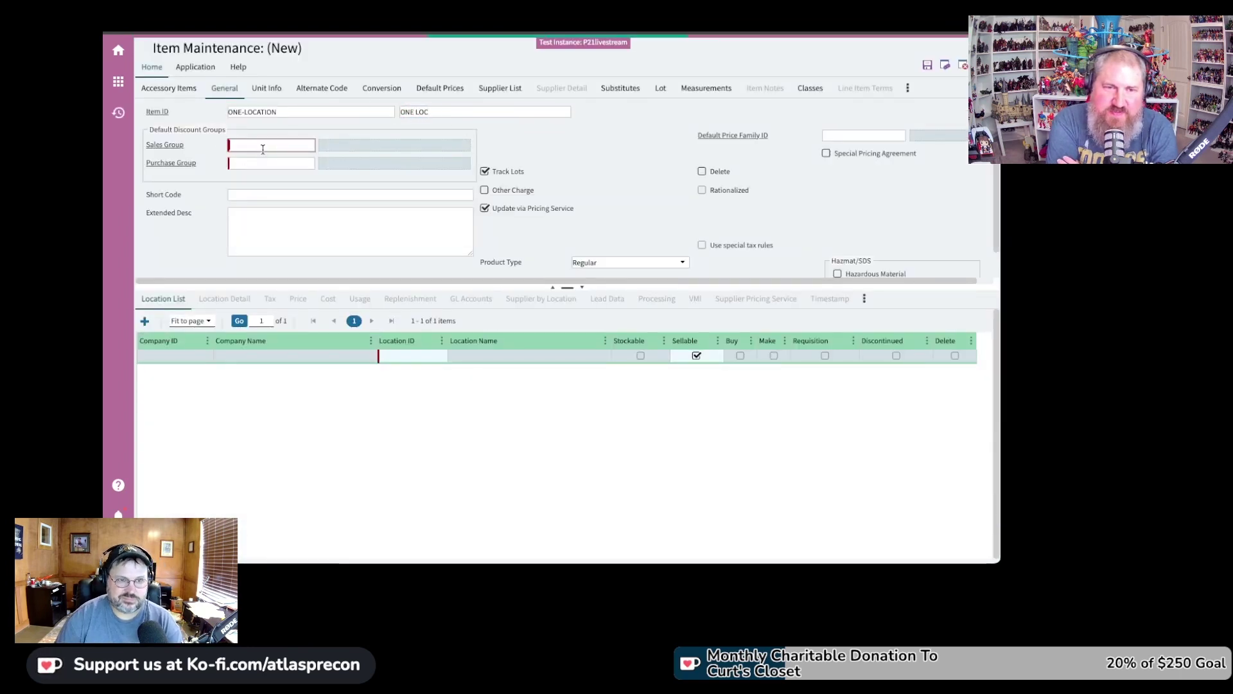
pyautogui.write('D')
pyautogui.press('Tab')
pyautogui.write('D')
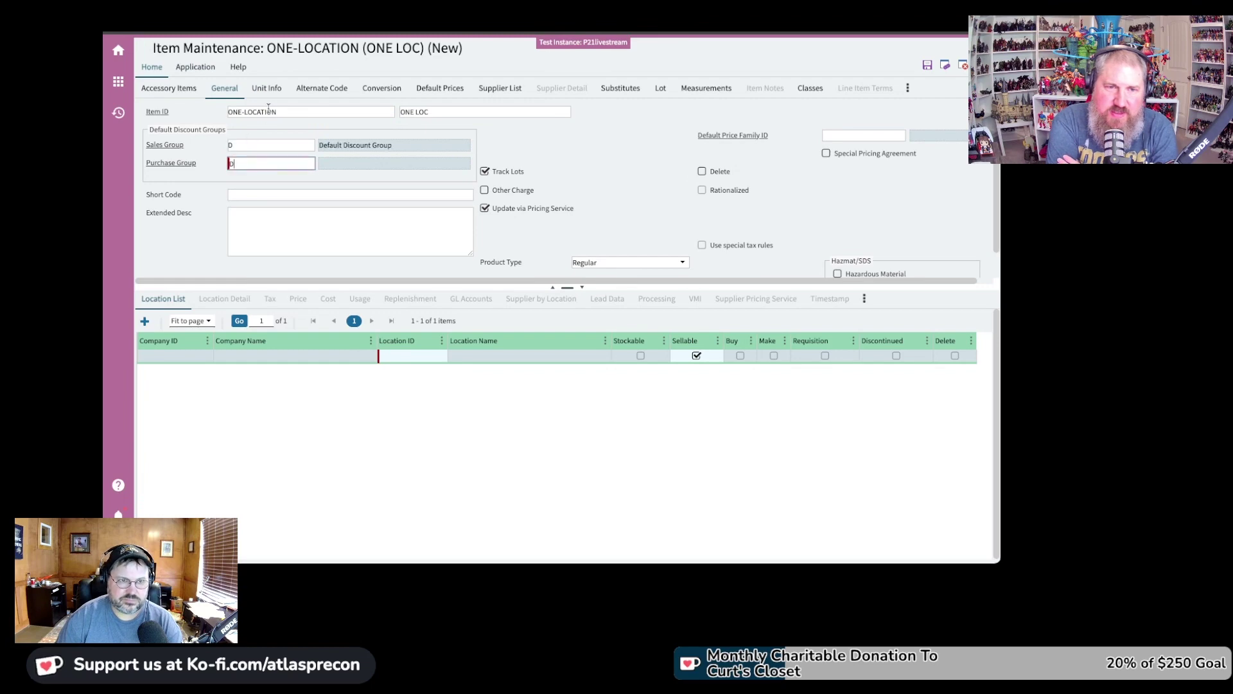
# Add unit EA as default sales, sales pricing, purchase and purchase pricing unit
pyautogui.click(267, 89)
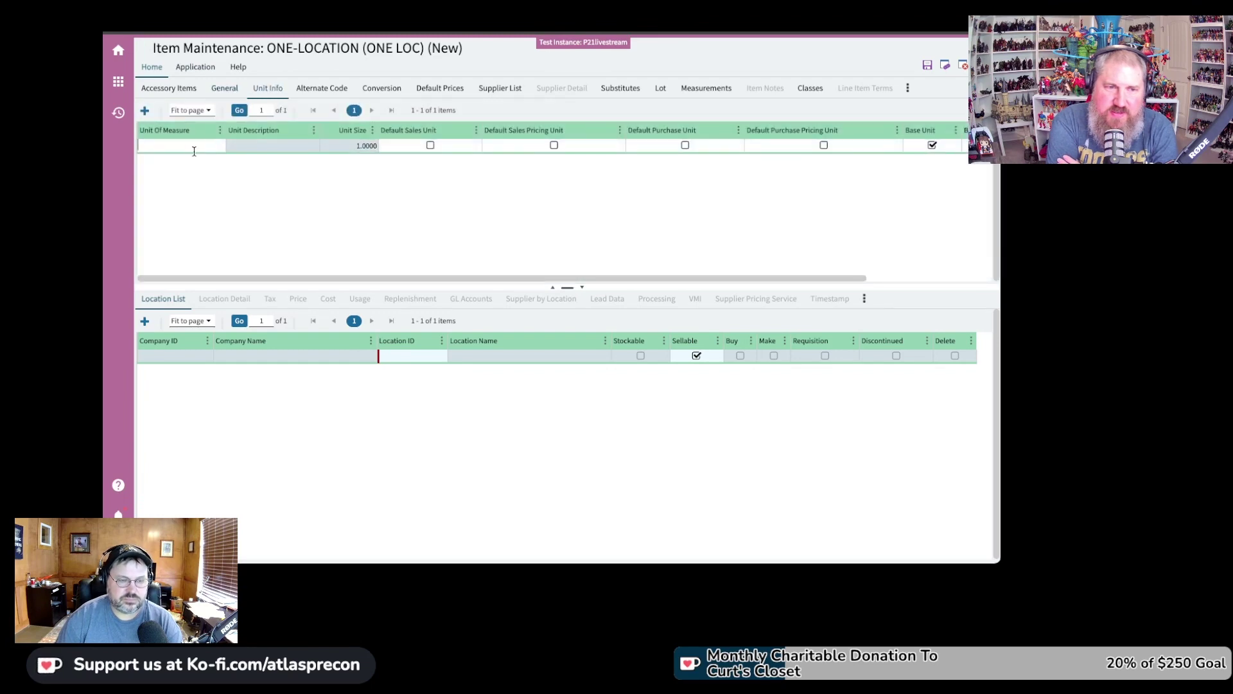
pyautogui.write('EA')
pyautogui.click(429, 144)
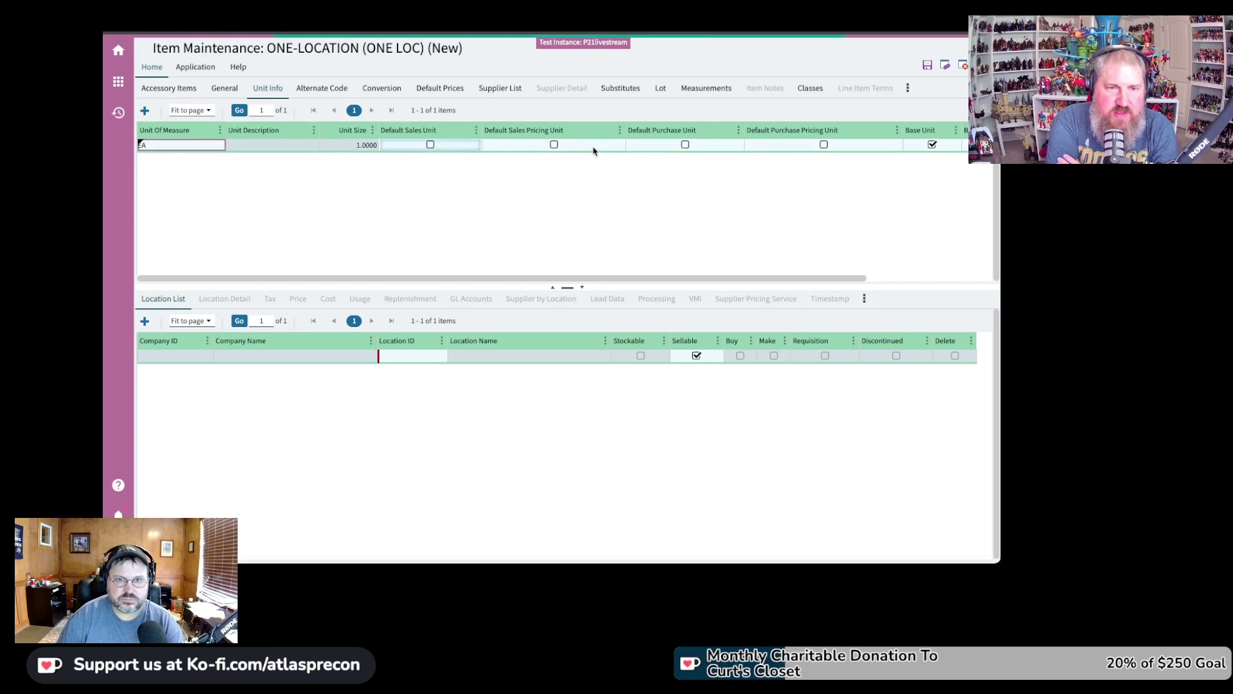
pyautogui.click(554, 145)
pyautogui.click(431, 145)
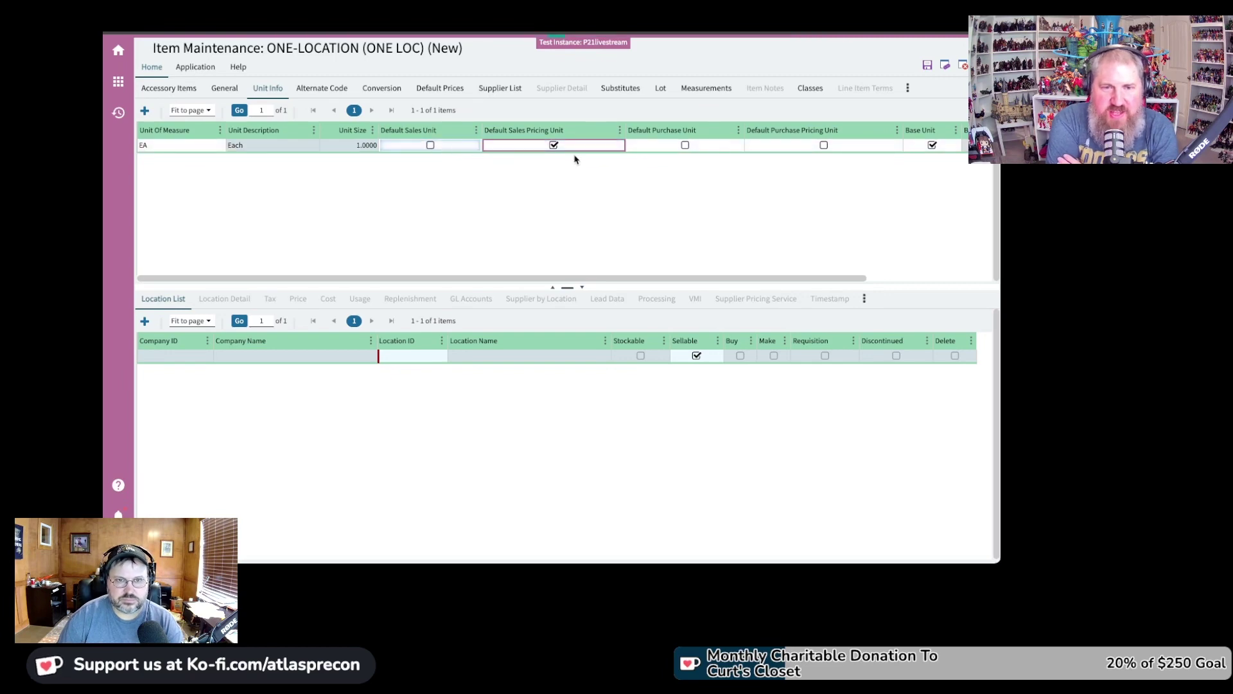
pyautogui.click(685, 147)
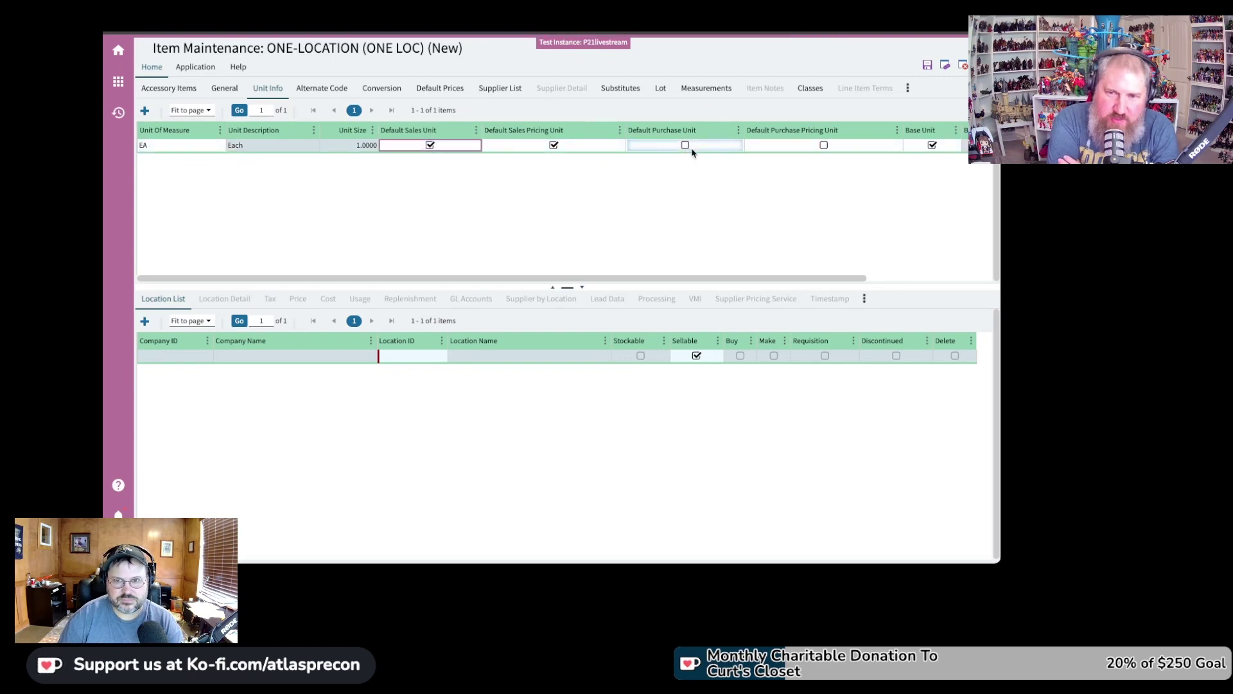
pyautogui.click(824, 146)
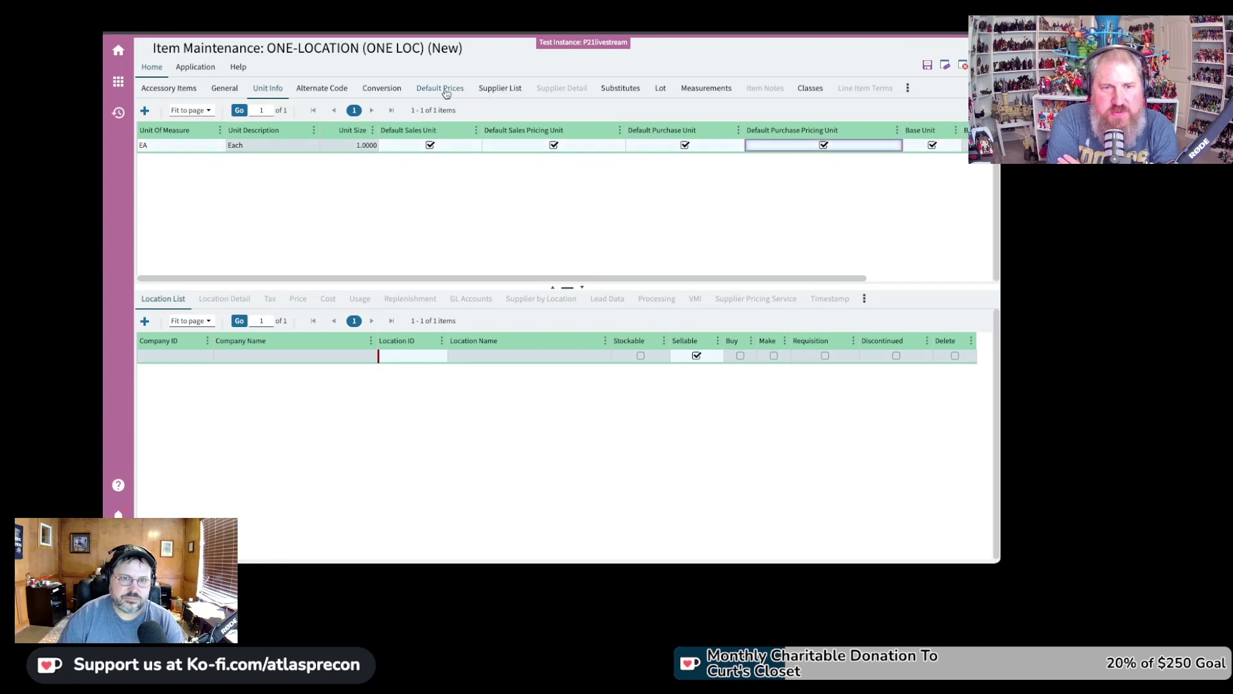
# Add Black and Decker as the item's supplier and open its supplier details
pyautogui.click(487, 90)
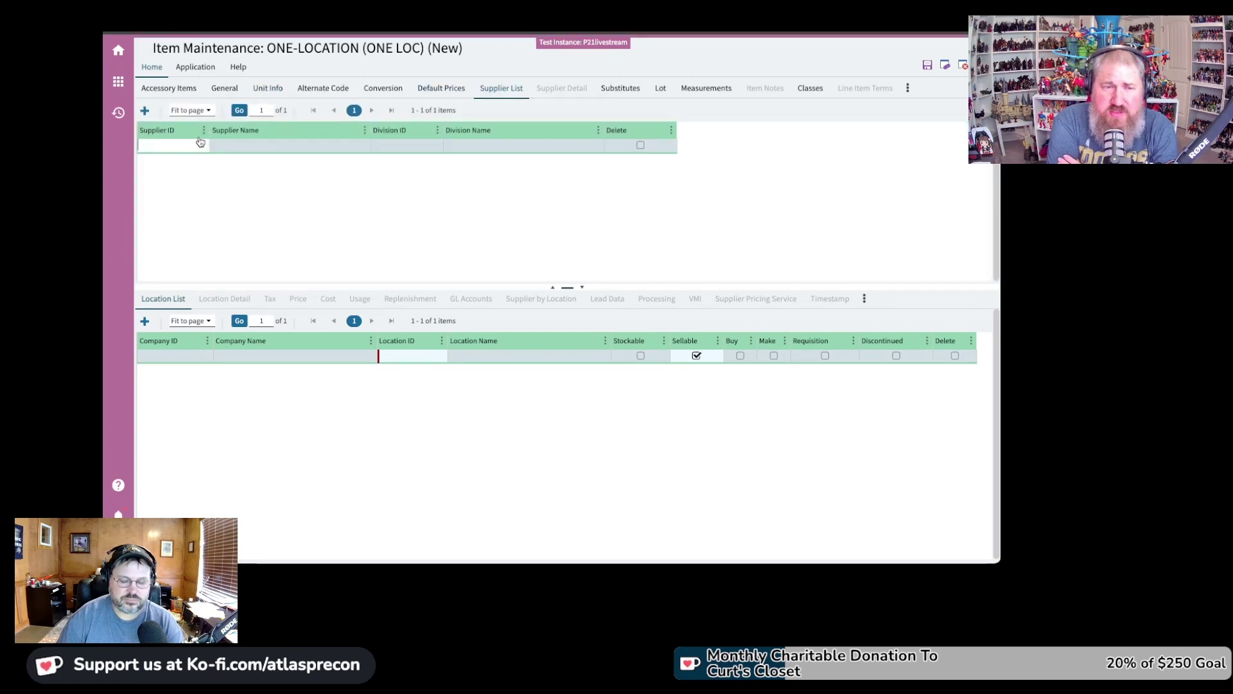
pyautogui.write('black')
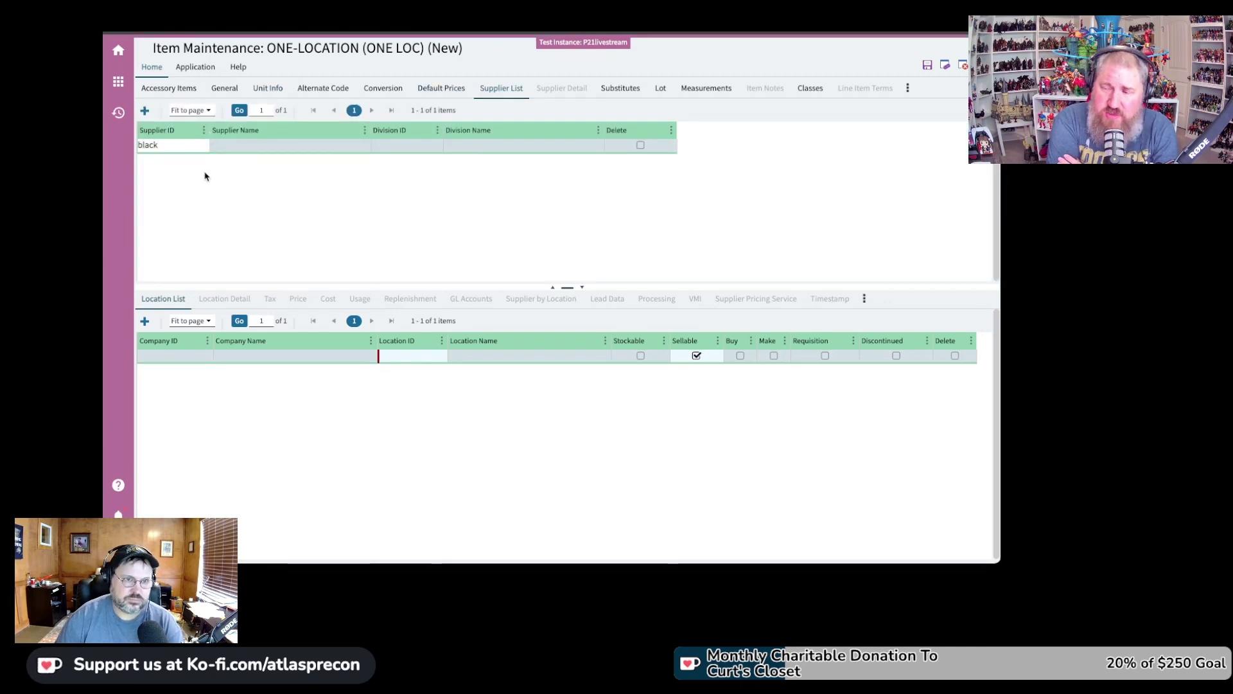
pyautogui.click(210, 173)
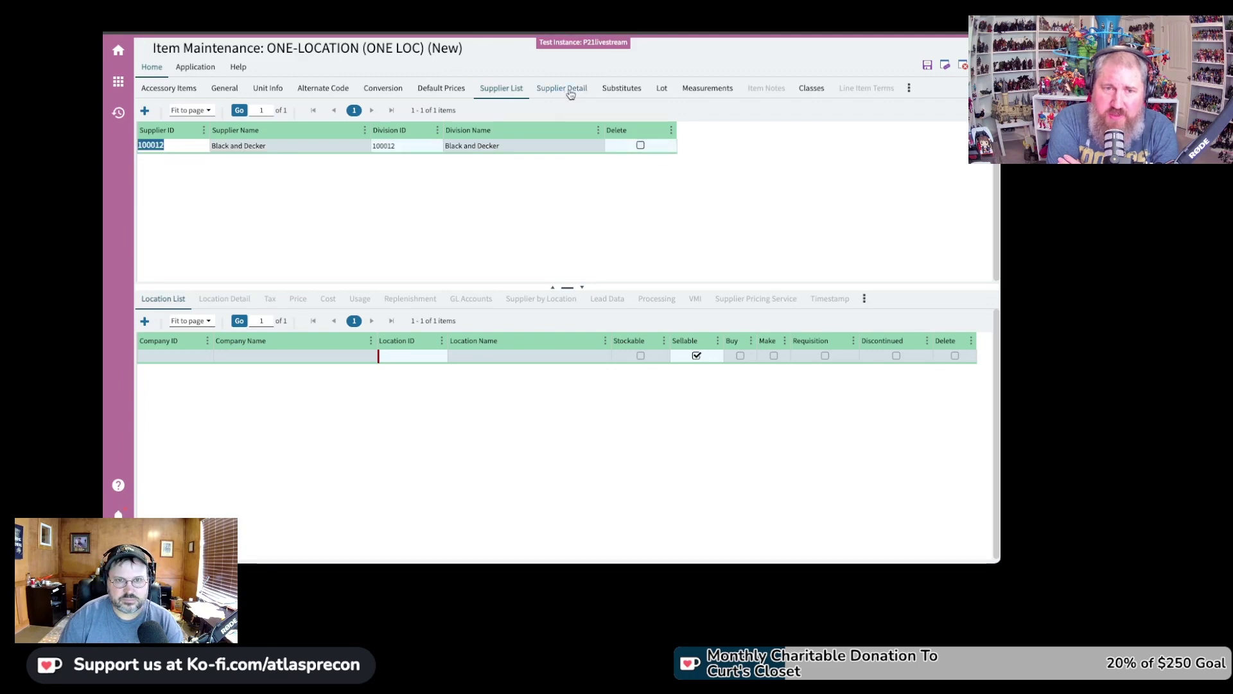
pyautogui.click(565, 90)
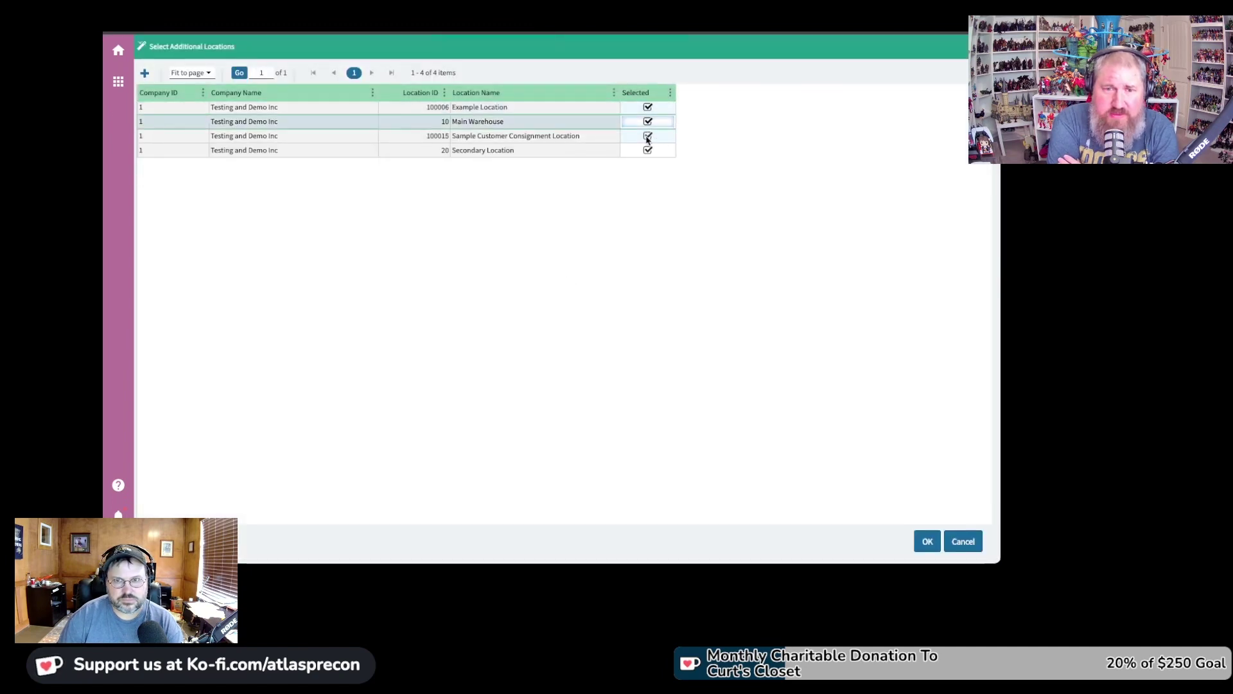
# Add the item to Main Warehouse only, then save ONE-LOCATION
pyautogui.click(647, 135)
pyautogui.click(648, 150)
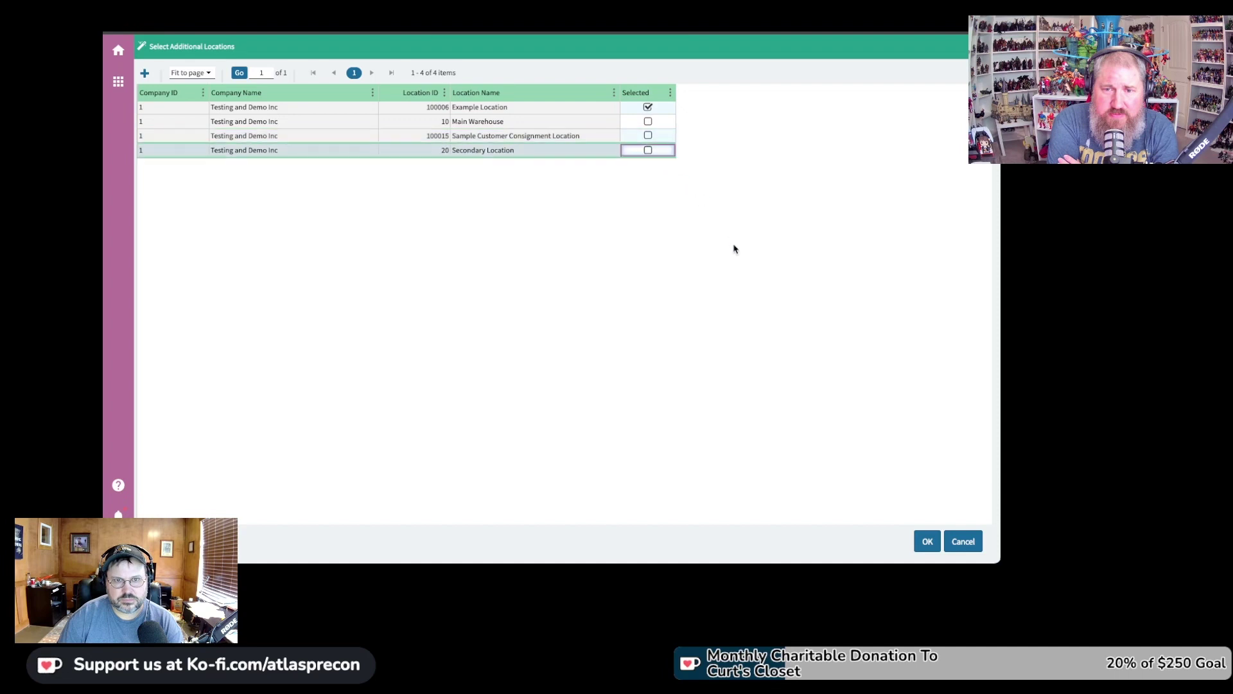
pyautogui.click(647, 106)
pyautogui.click(648, 121)
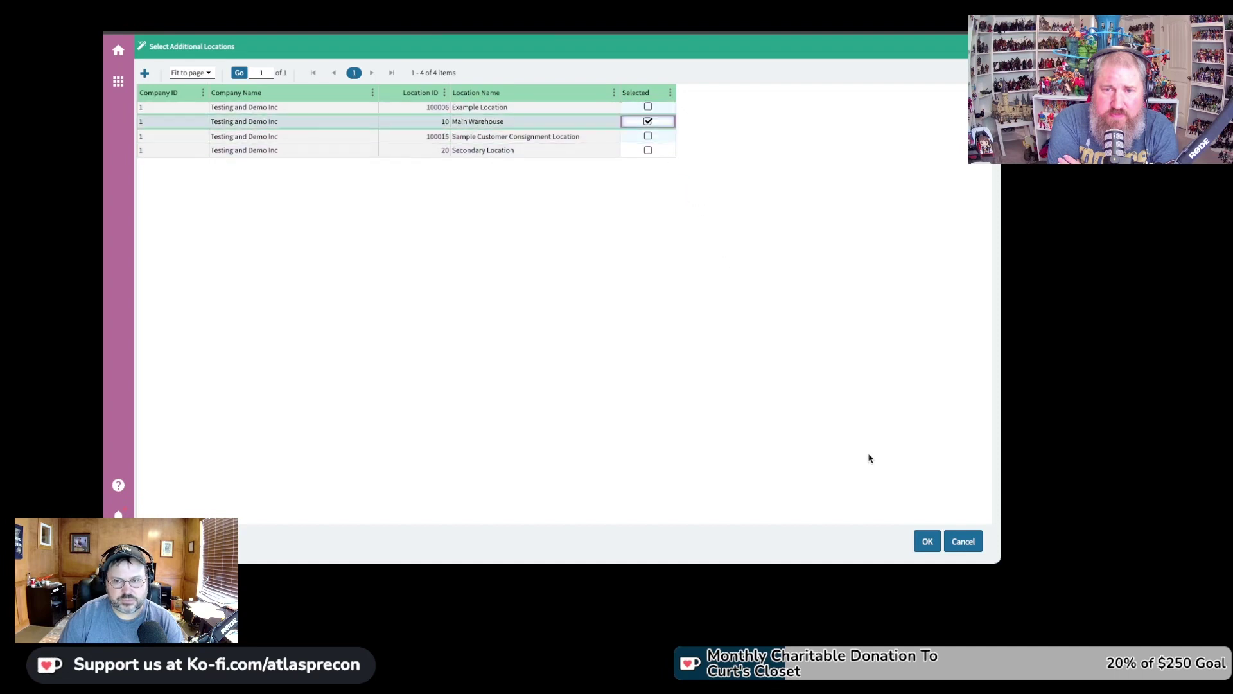
pyautogui.click(929, 543)
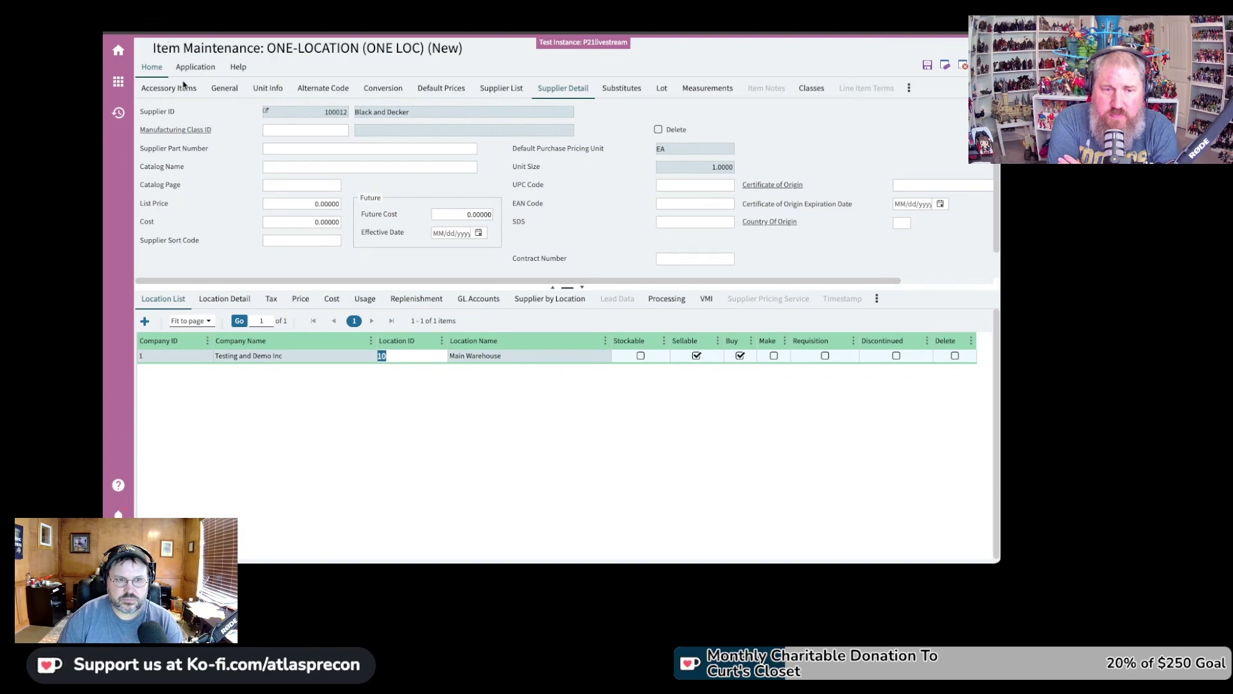
pyautogui.click(928, 65)
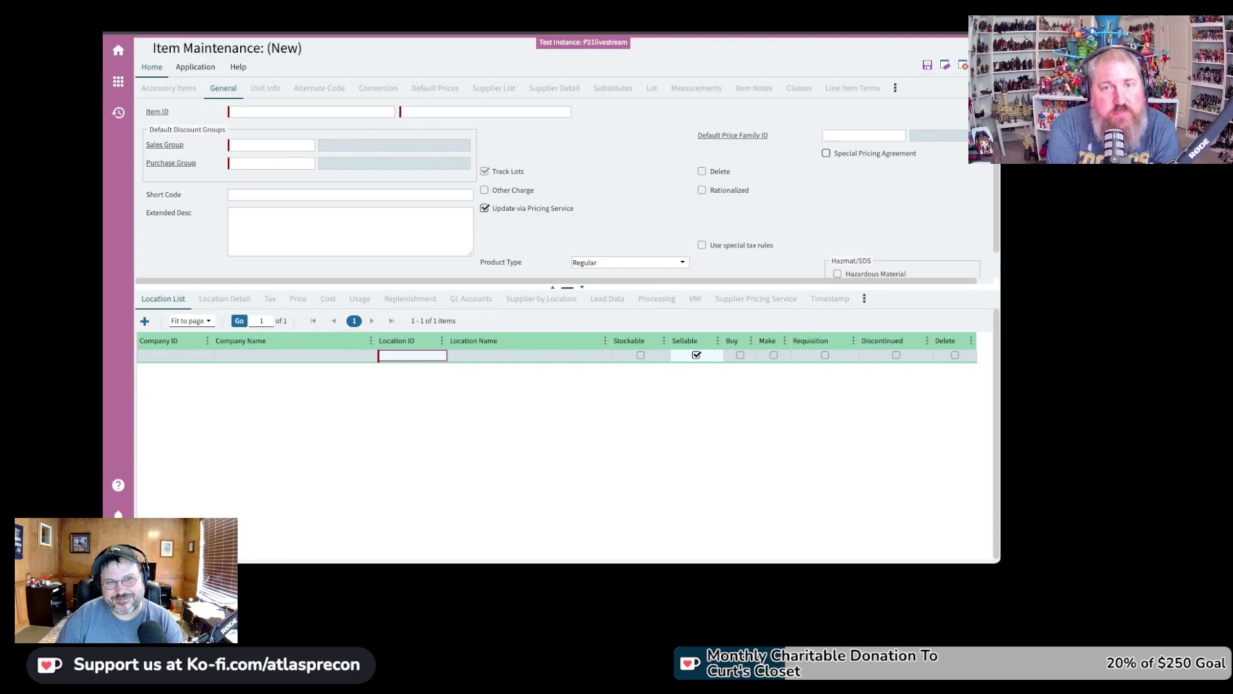
# Return to the home portal and open Order Entry by searching 'Orders'
pyautogui.click(118, 50)
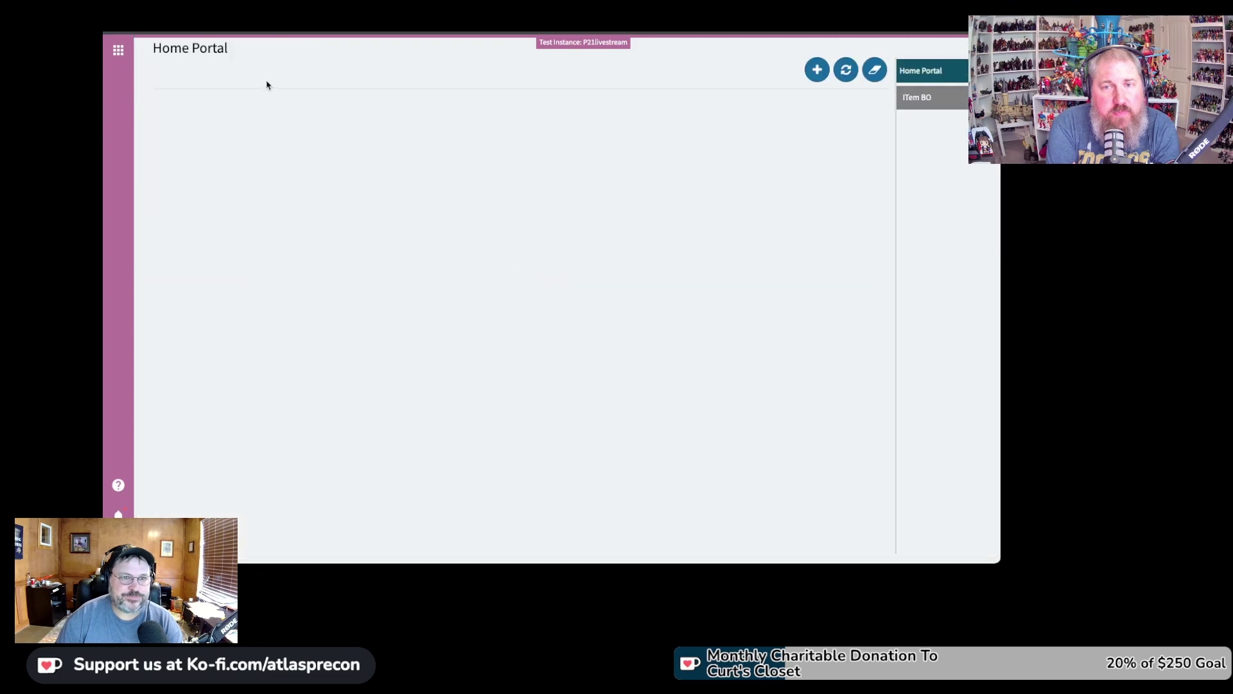
pyautogui.click(118, 50)
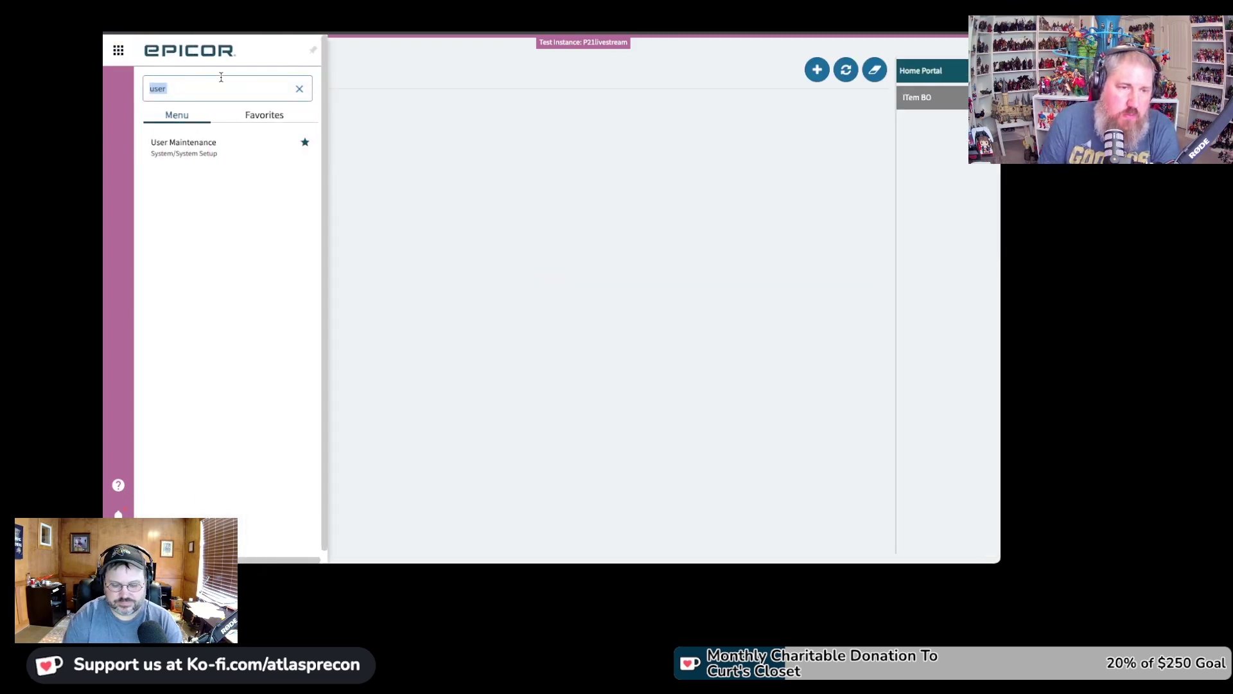
pyautogui.write('OE')
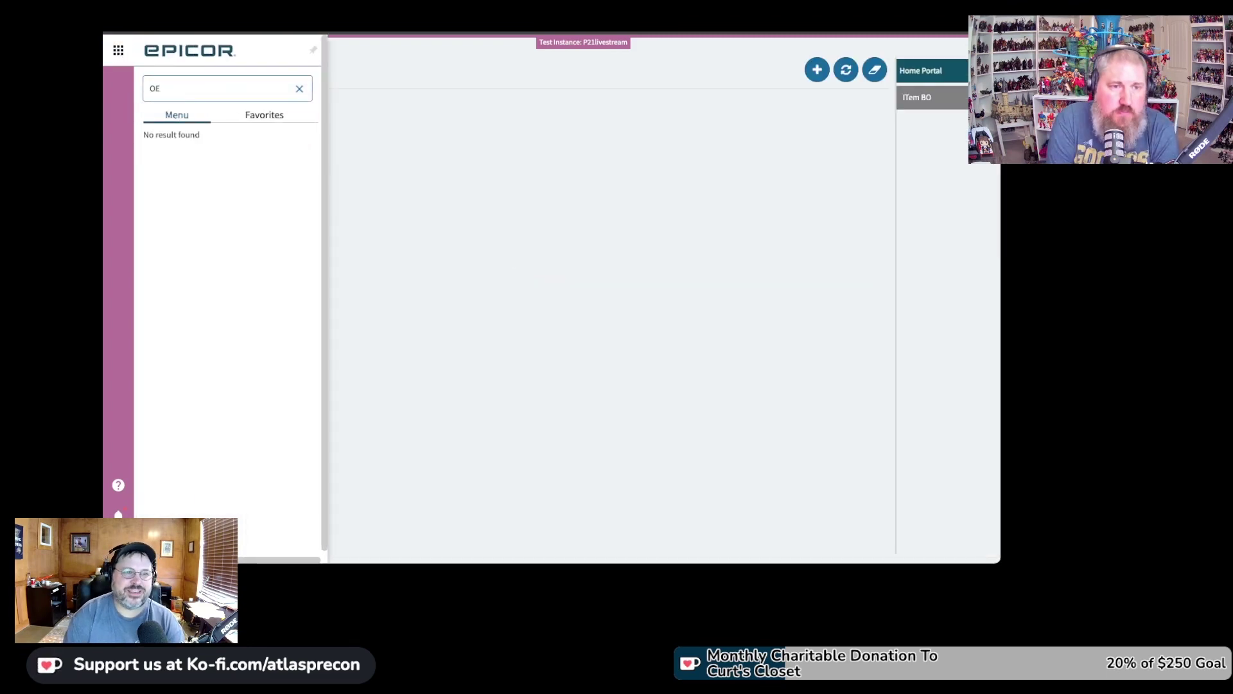
pyautogui.write('r')
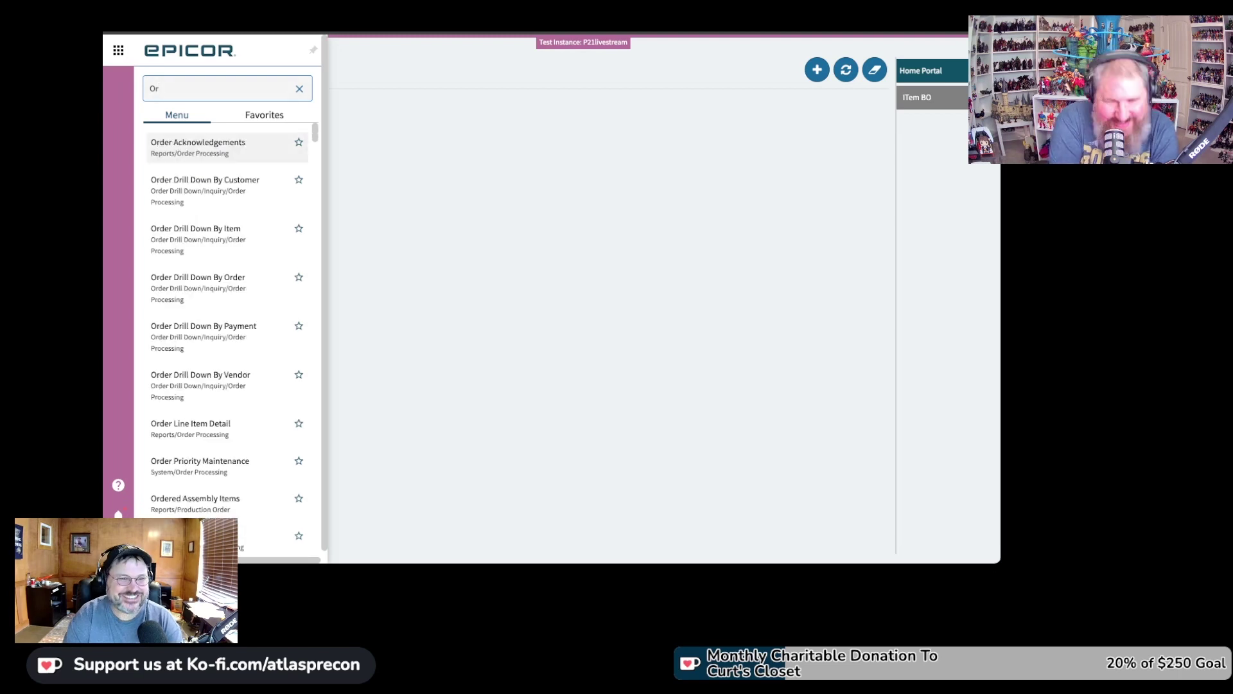
pyautogui.write('der')
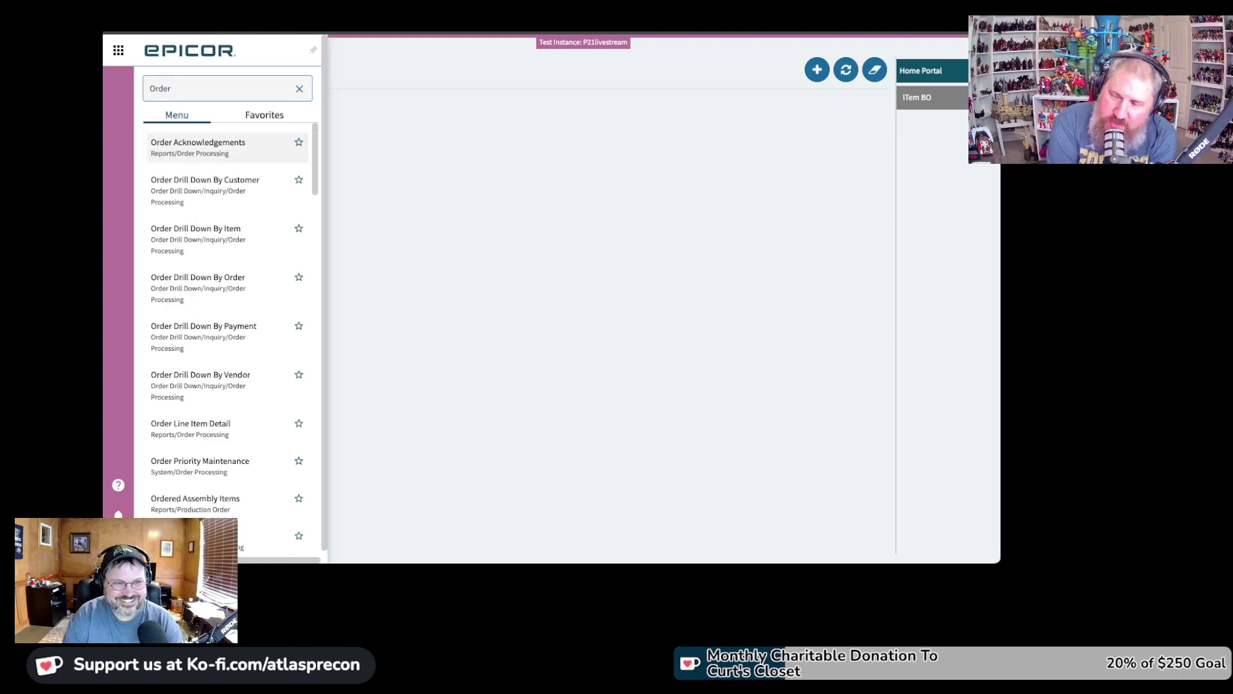
pyautogui.write('s')
pyautogui.click(199, 143)
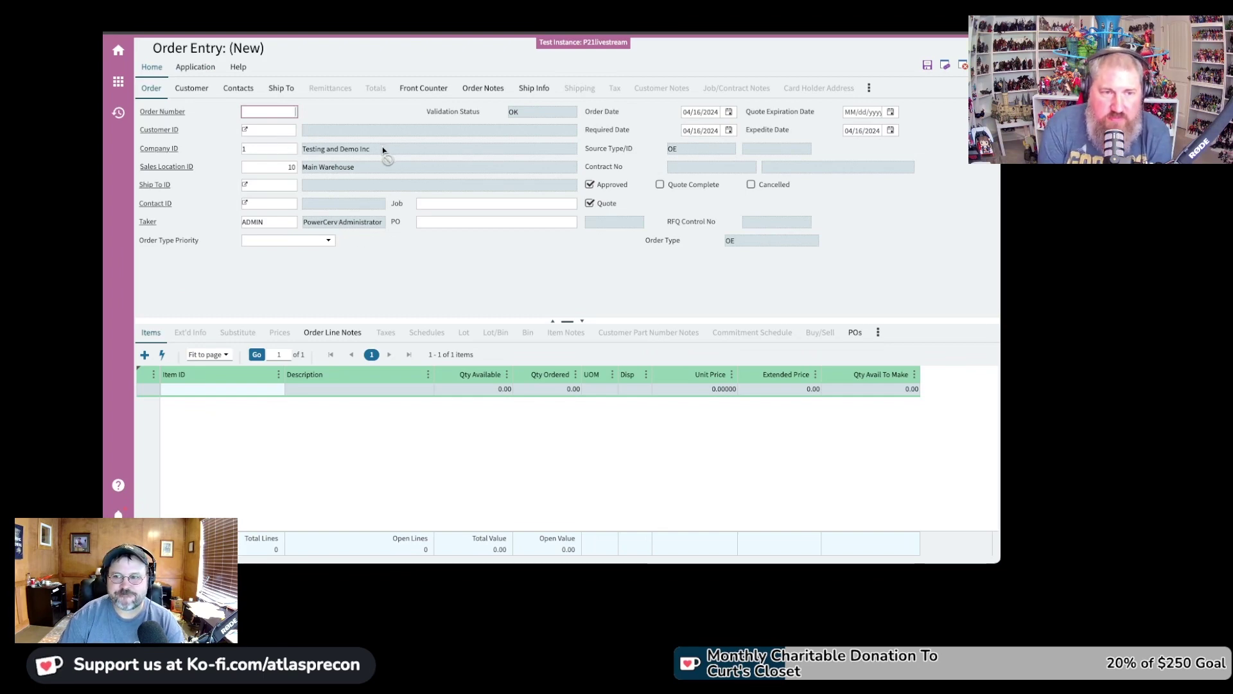
# Start the order for customer 100002 with sales location 20
pyautogui.click(267, 130)
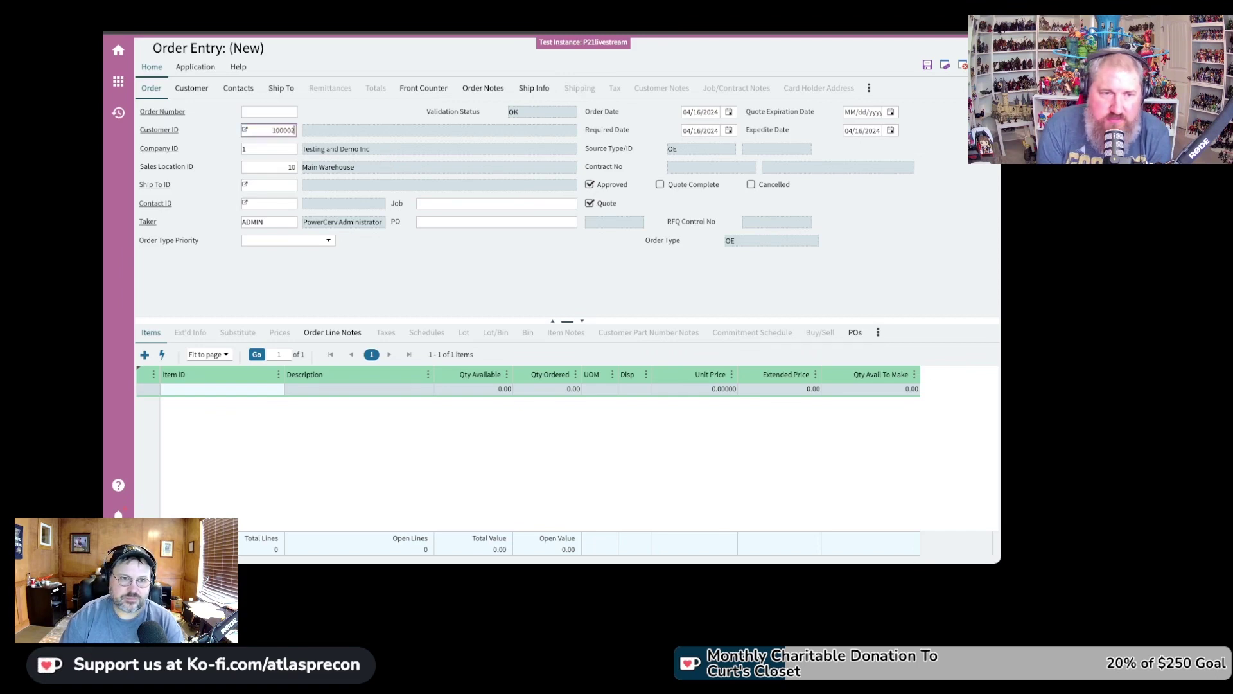
pyautogui.press('Tab')
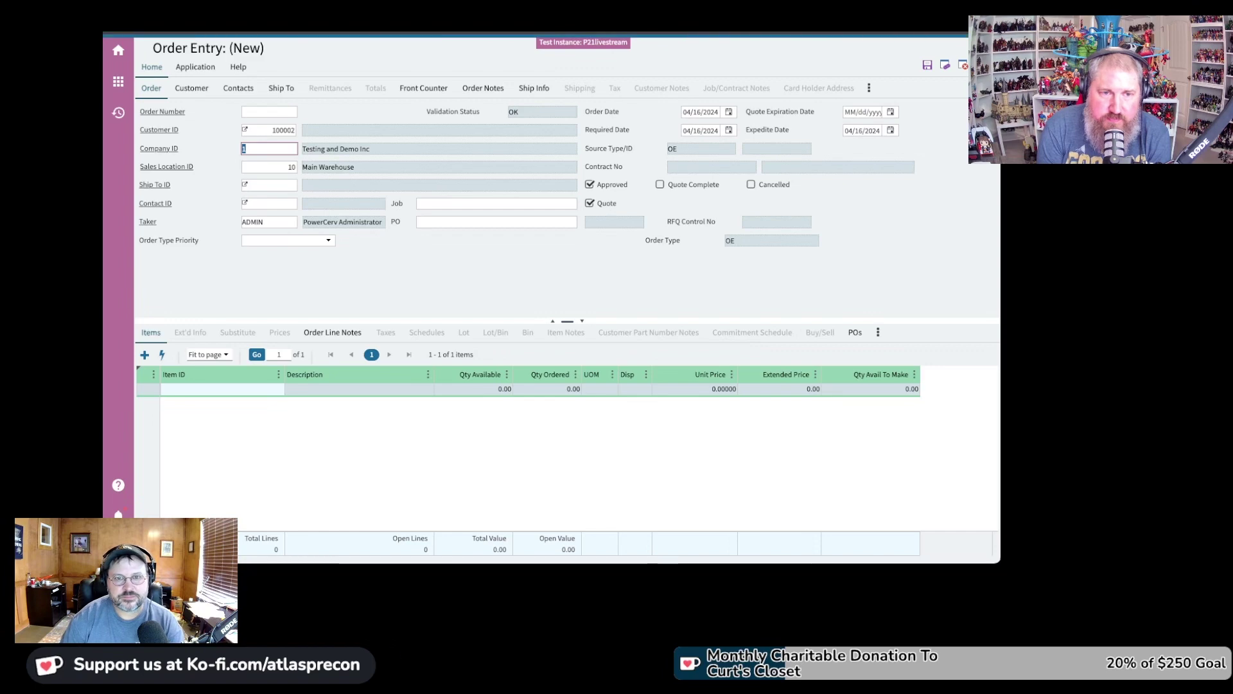
pyautogui.press('Tab')
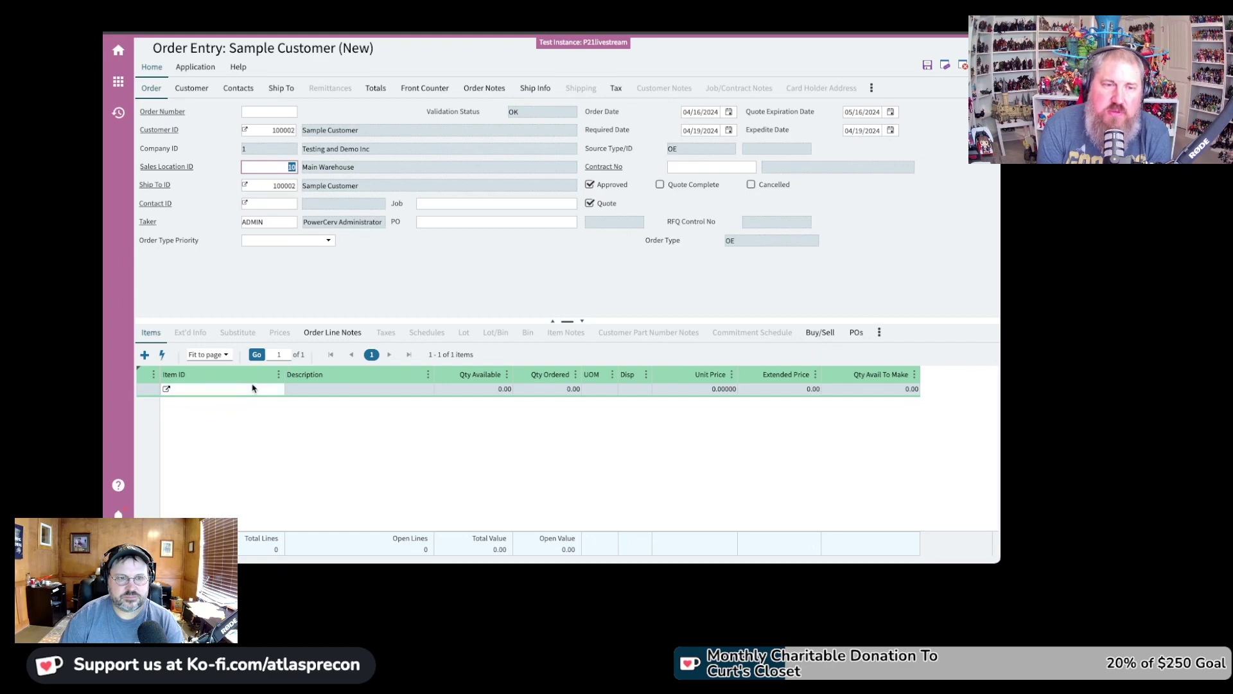
pyautogui.write('20')
pyautogui.press('Tab')
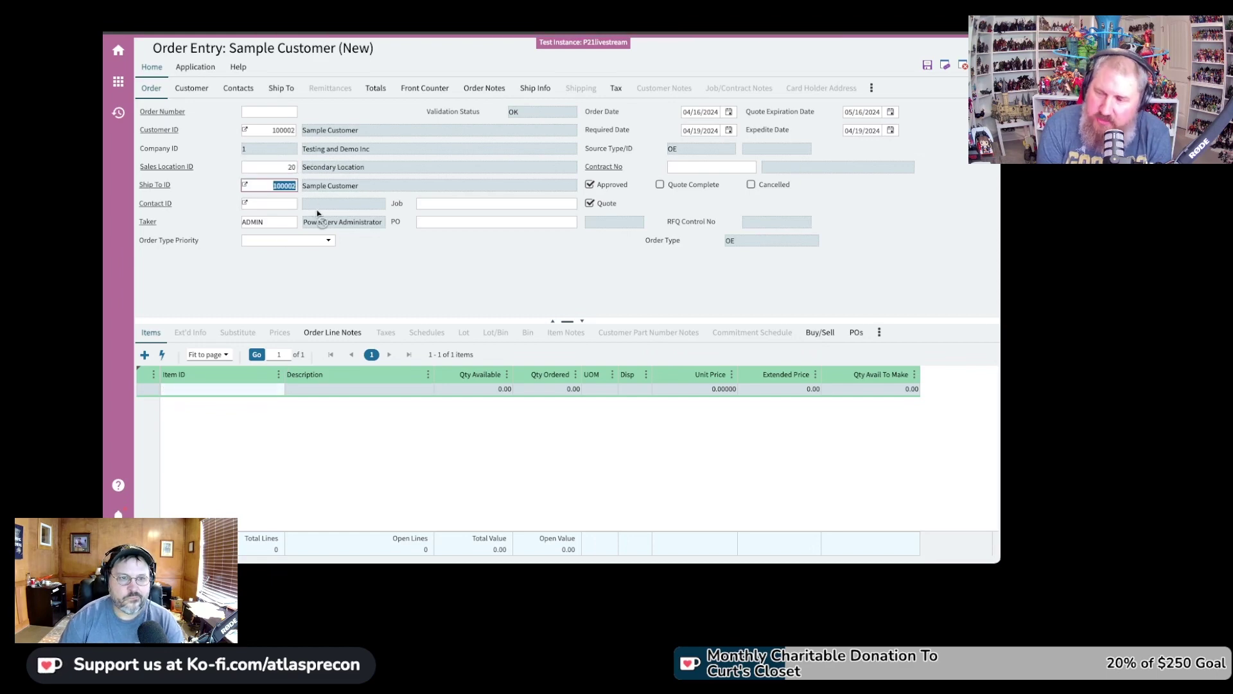
# Enter ONE-LOCATION on the first line and agree to make it sellable here
pyautogui.click(200, 391)
pyautogui.write('ON')
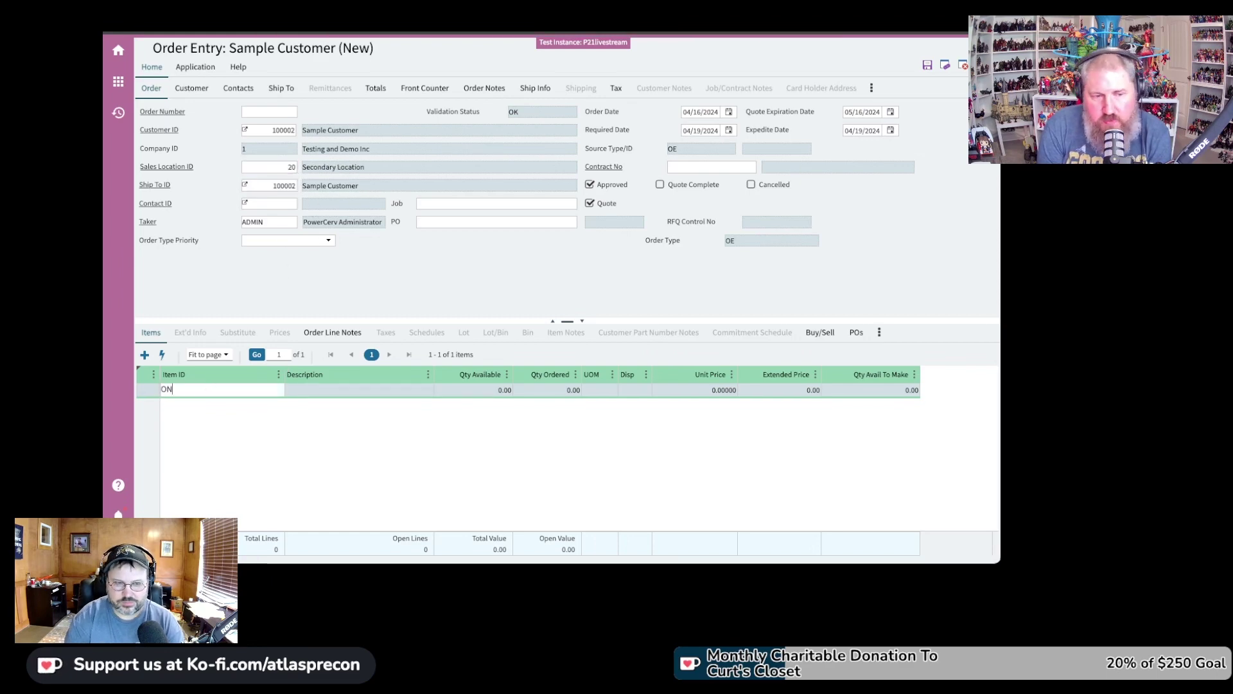
pyautogui.write('E-LO')
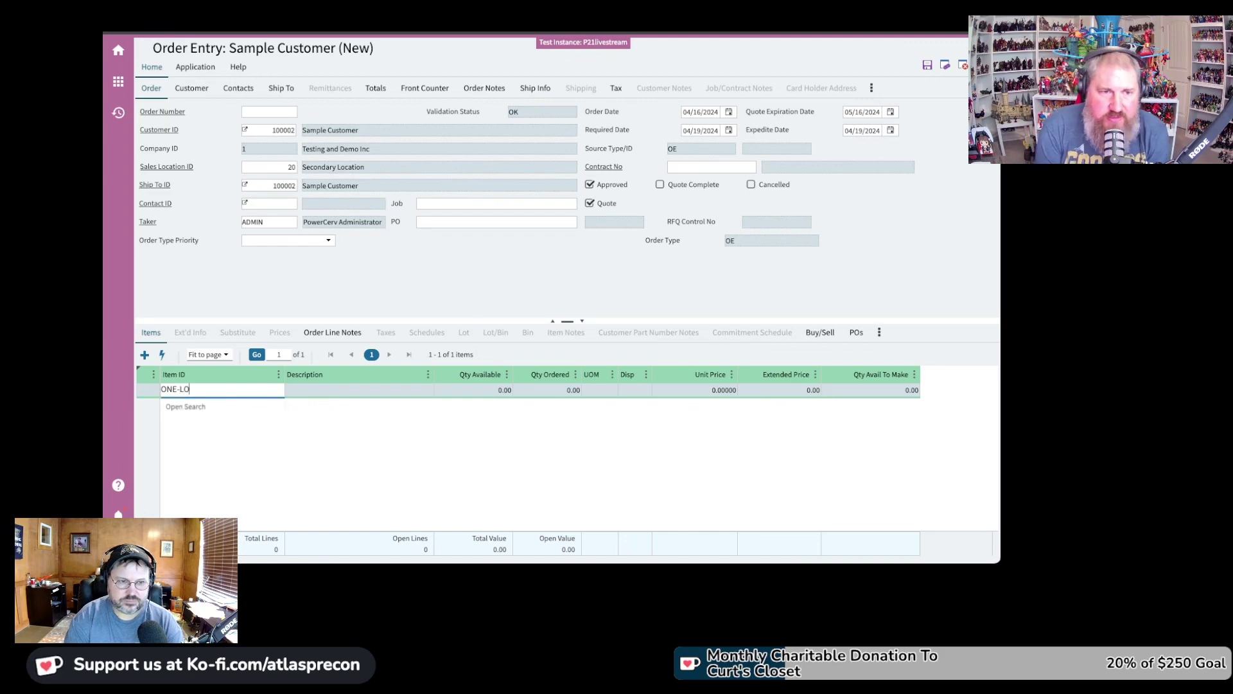
pyautogui.write('CA')
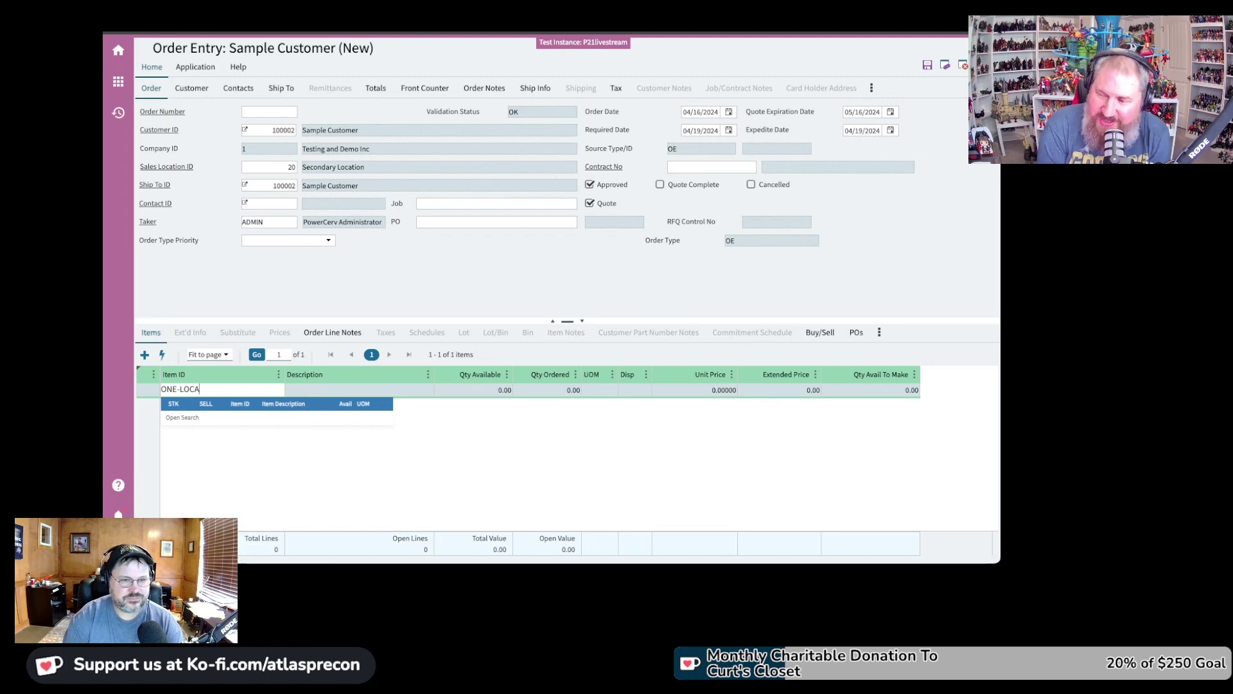
pyautogui.write('TION')
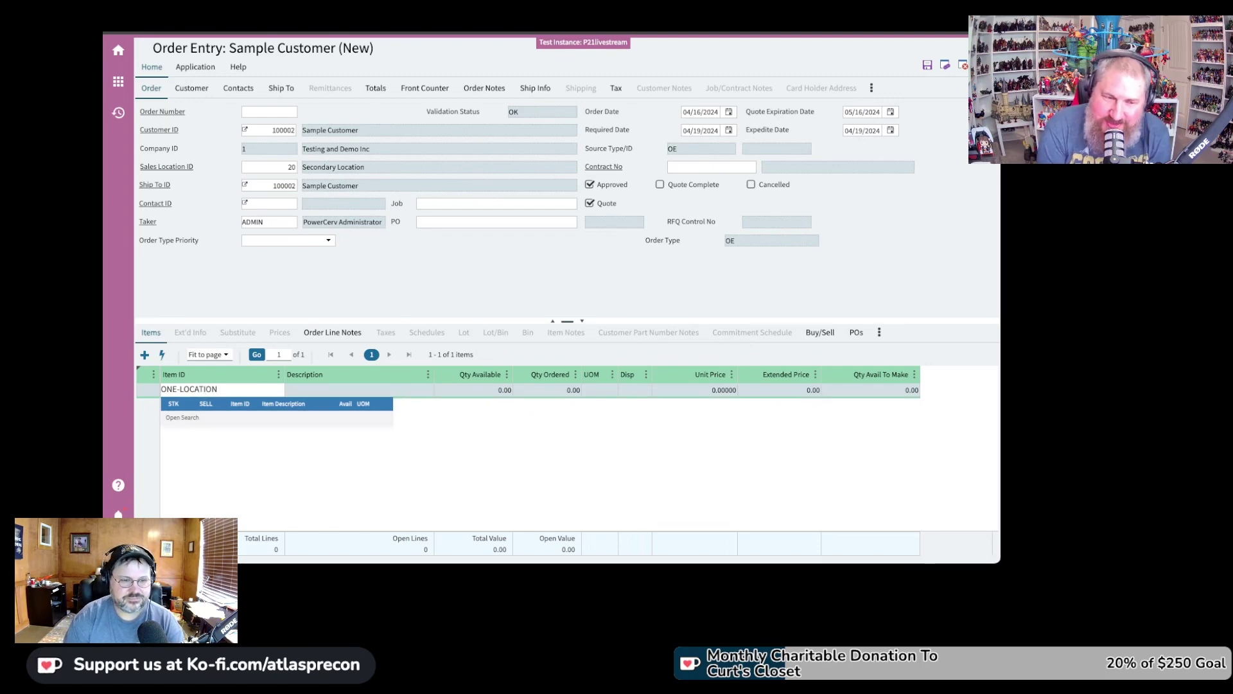
pyautogui.press('Tab')
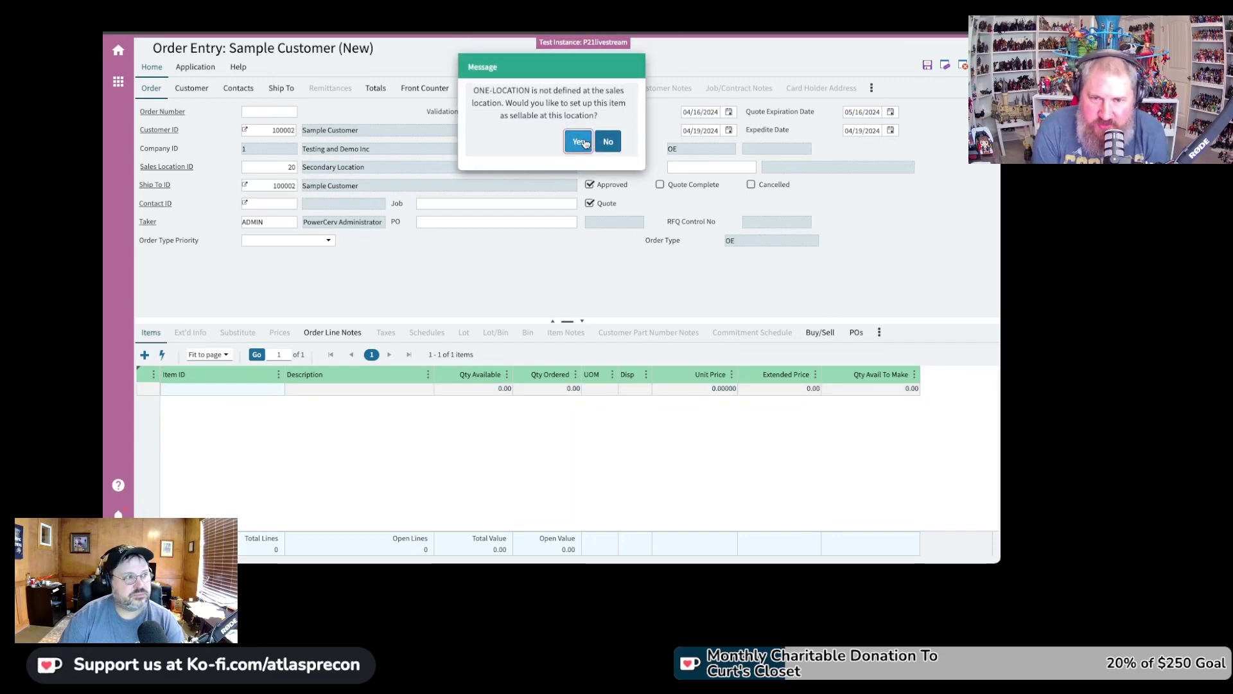
pyautogui.click(585, 143)
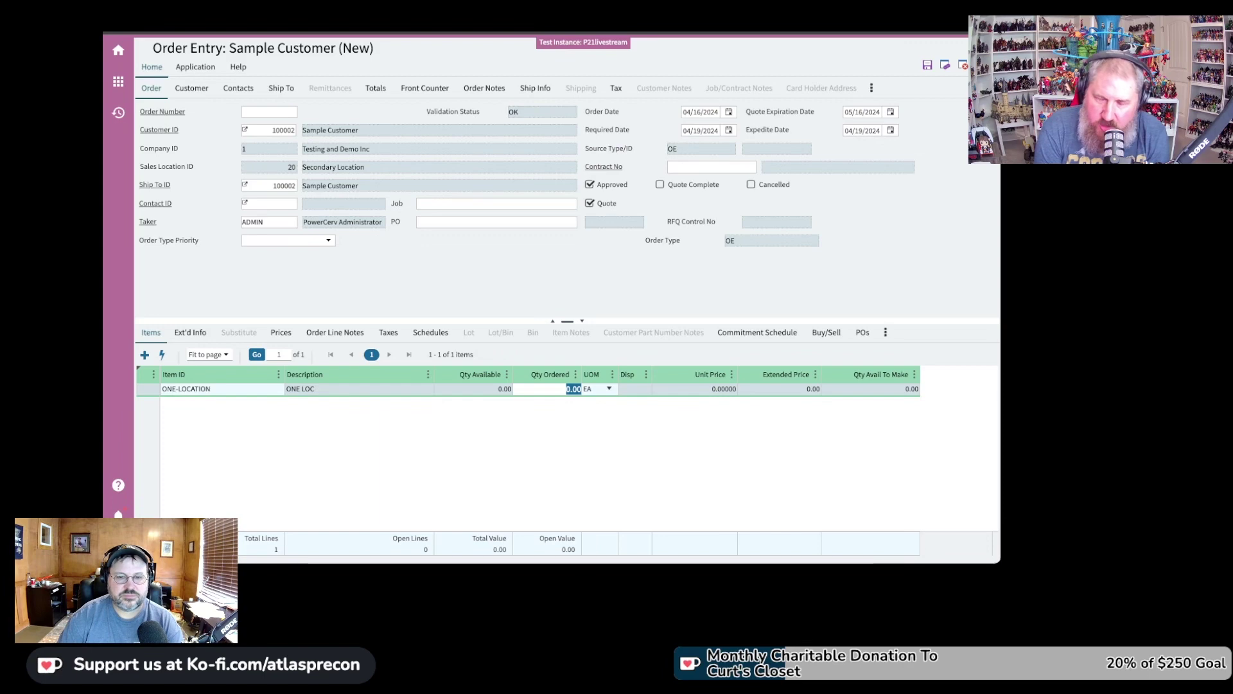
# Reopen the ONE-LOCATION item from History, then return to the order
pyautogui.click(119, 114)
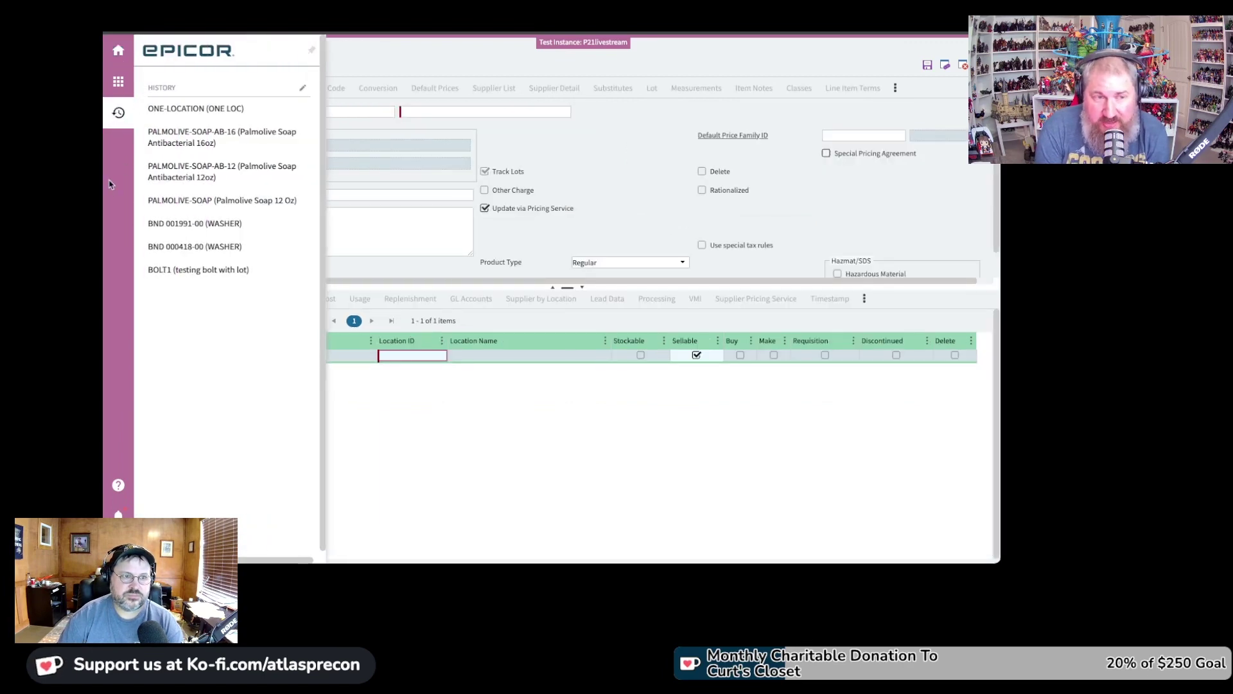
pyautogui.click(199, 110)
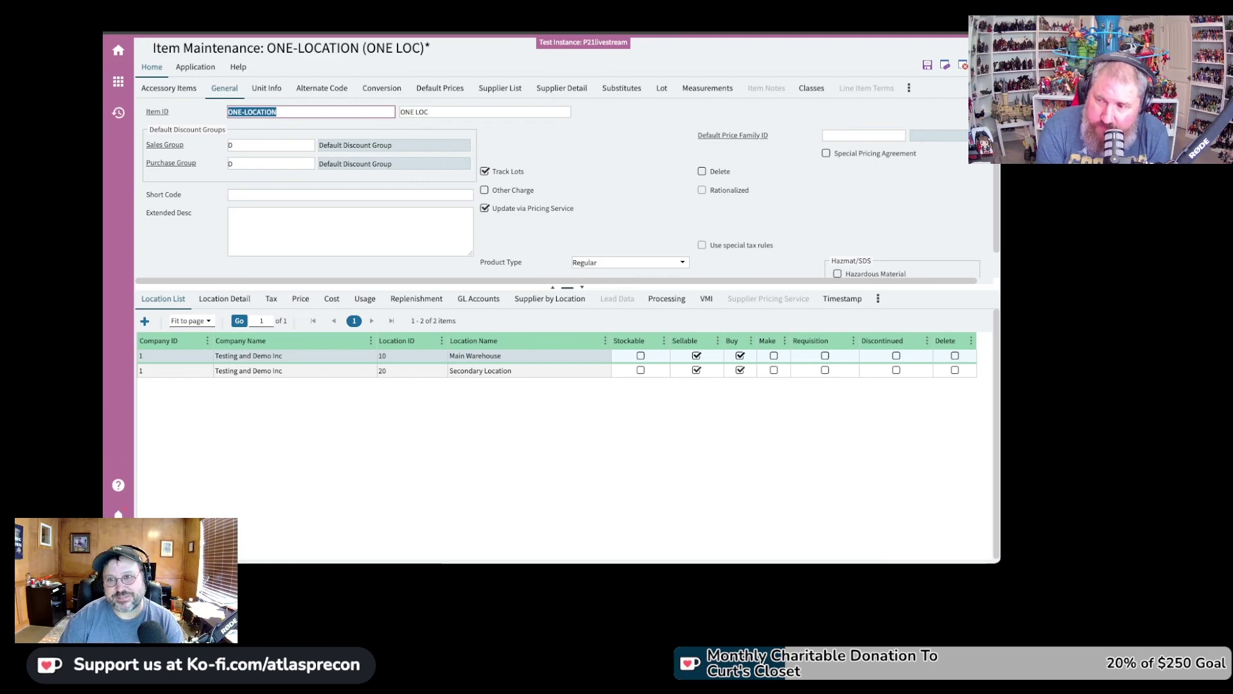
pyautogui.hotkey('ctrl', 'Tab')
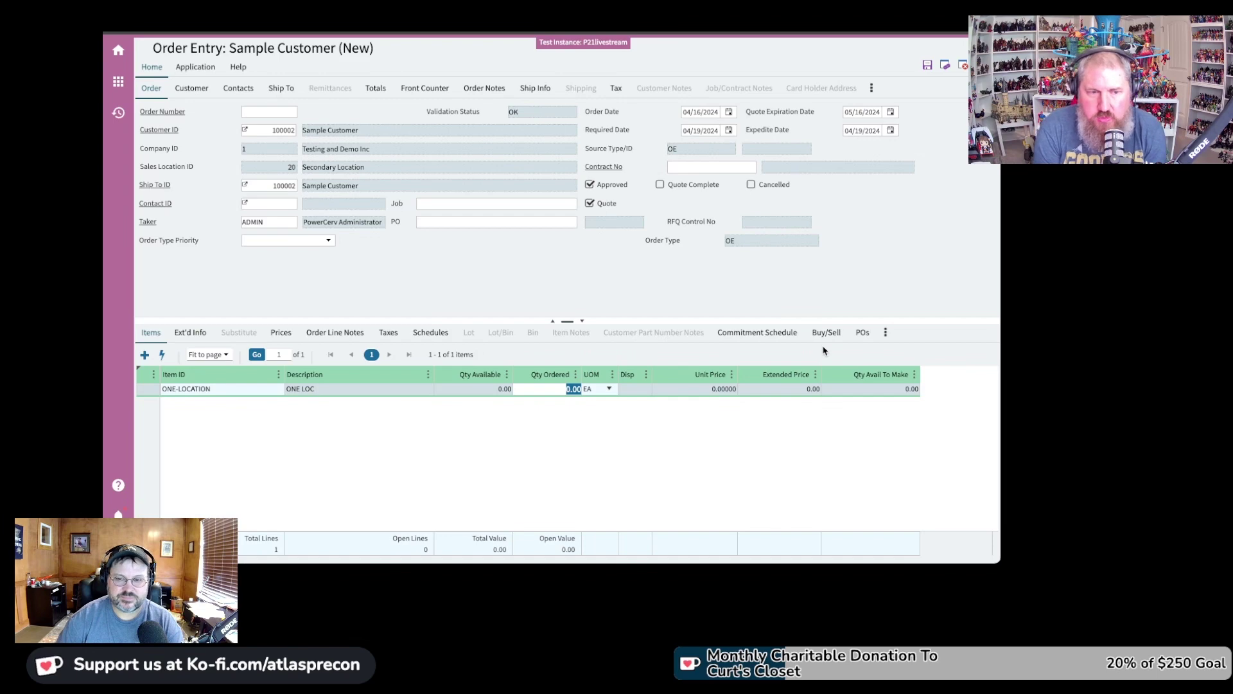
# Give the ONE-LOCATION line quantity 1 and unit price 2.00
pyautogui.write('1')
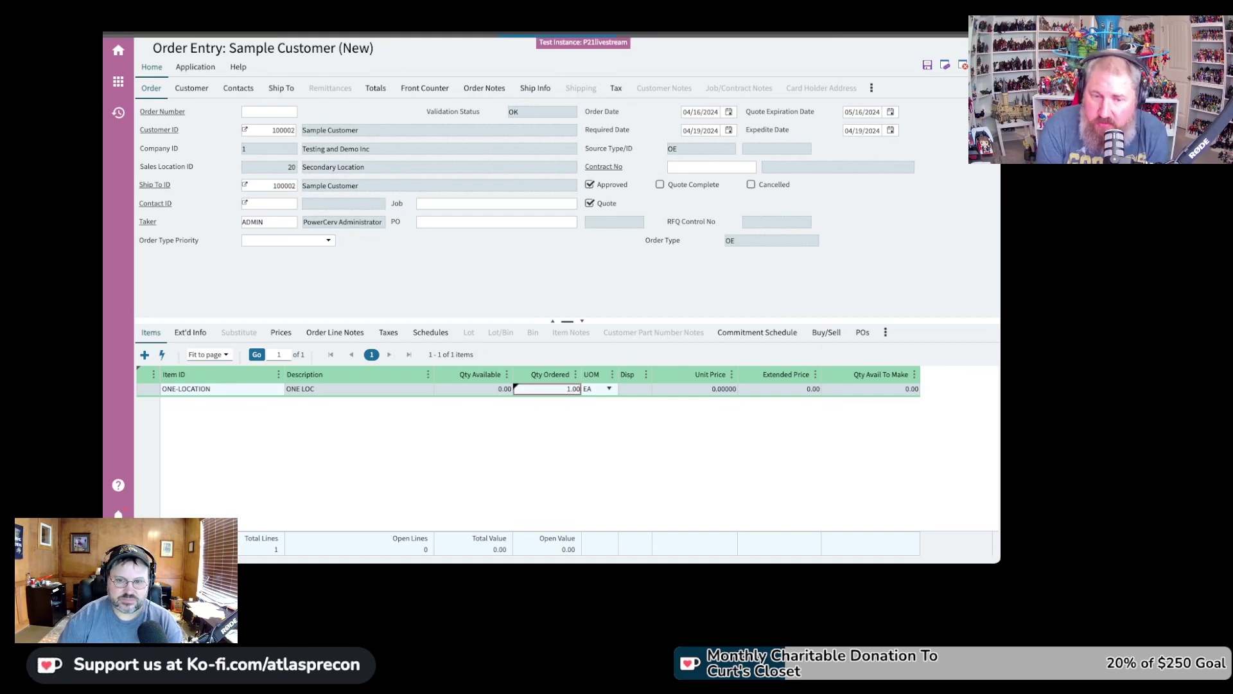
pyautogui.click(598, 390)
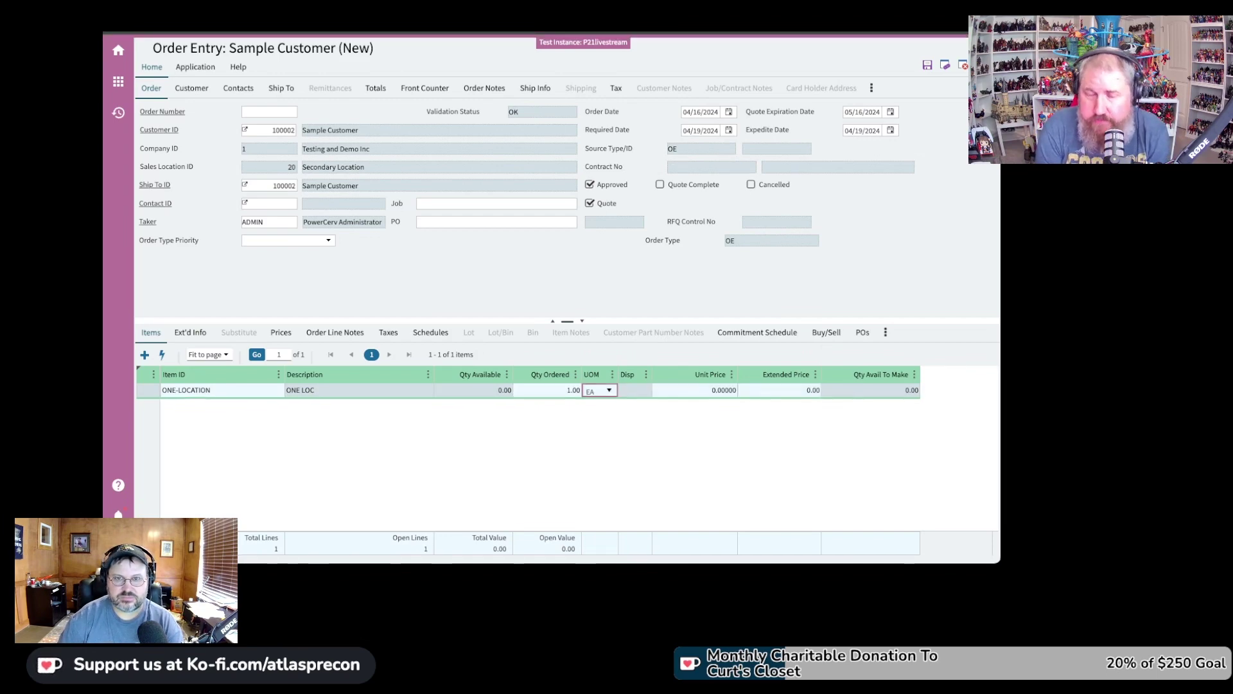
pyautogui.press('Tab')
pyautogui.write('2')
pyautogui.press('Tab')
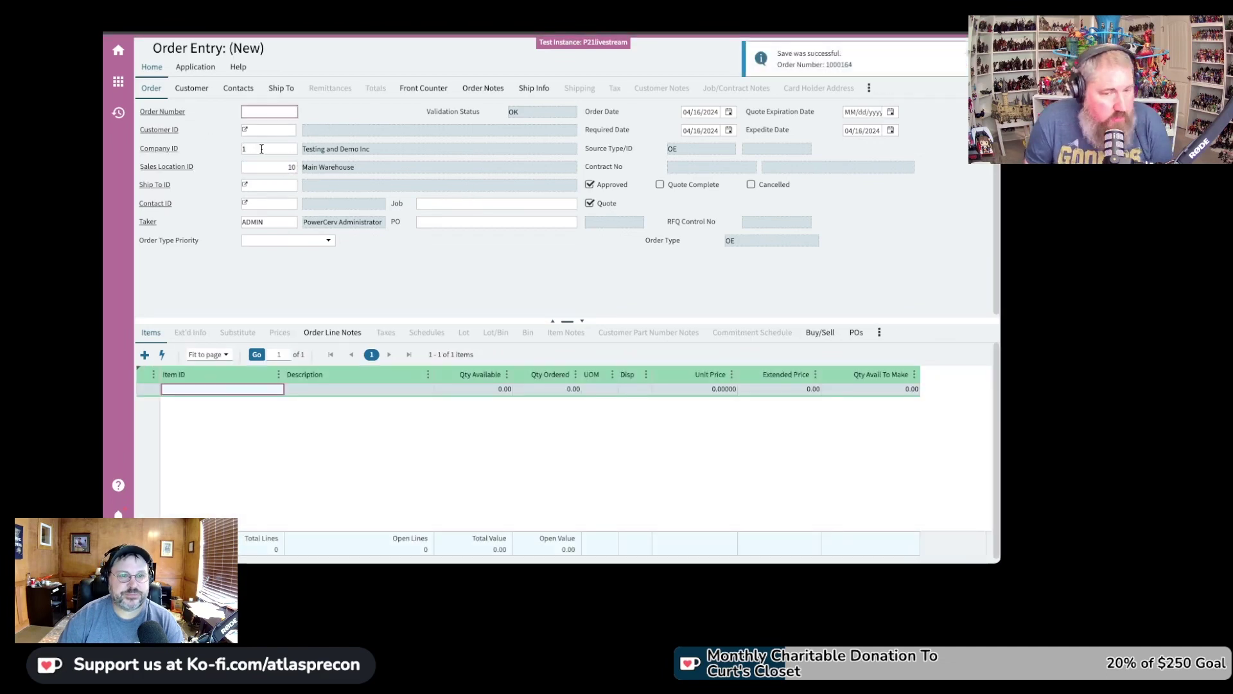
# Start an order for customer 100002 and look up item A-NEW-ITEM on line one
pyautogui.click(275, 132)
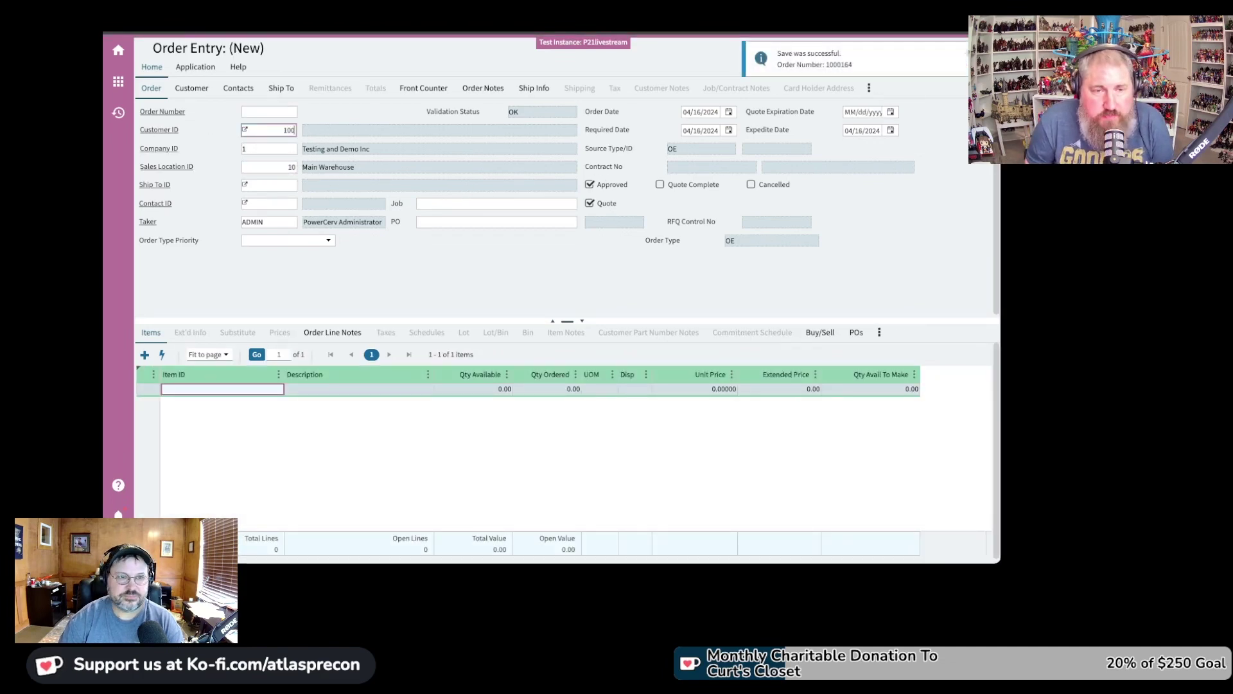
pyautogui.write('100002')
pyautogui.press('Tab')
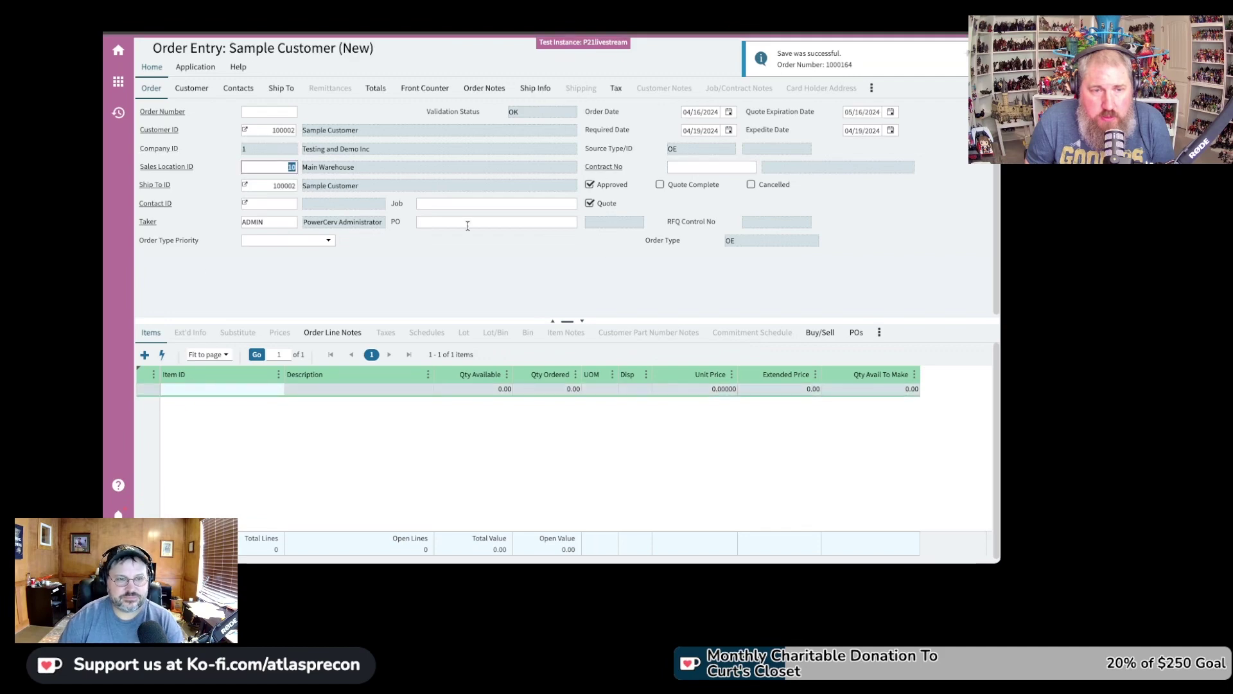
pyautogui.click(204, 393)
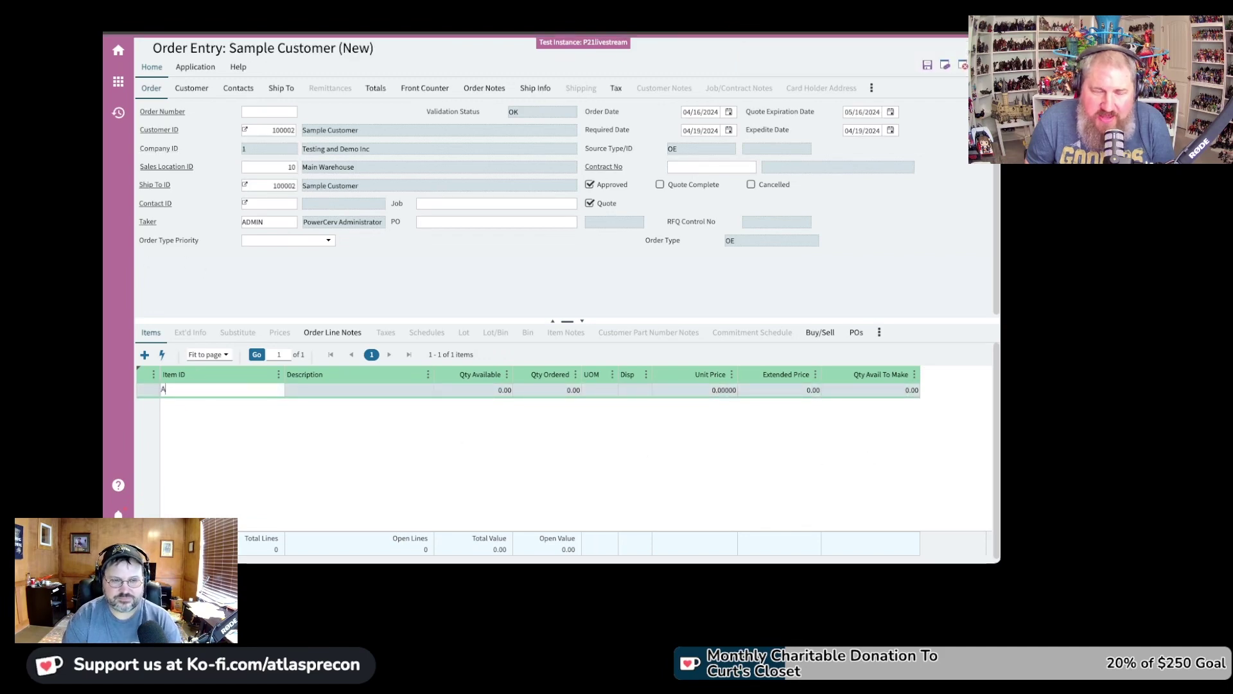
pyautogui.write('A-N')
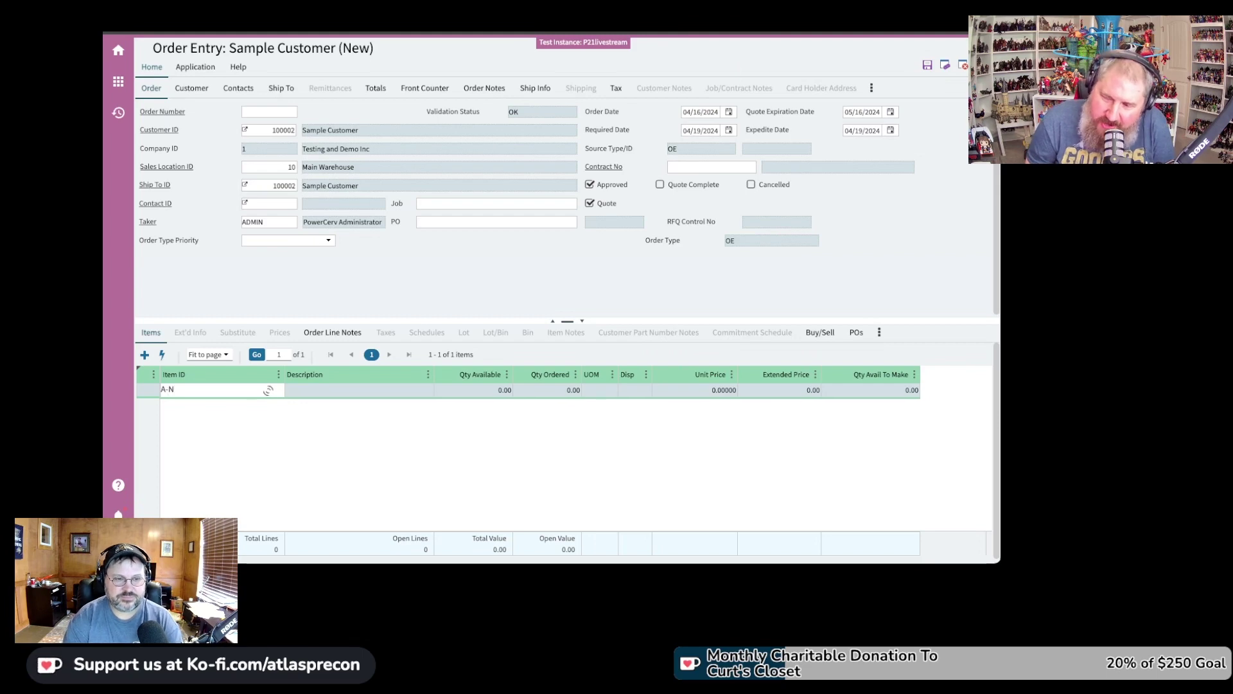
pyautogui.write('EW-ITEM')
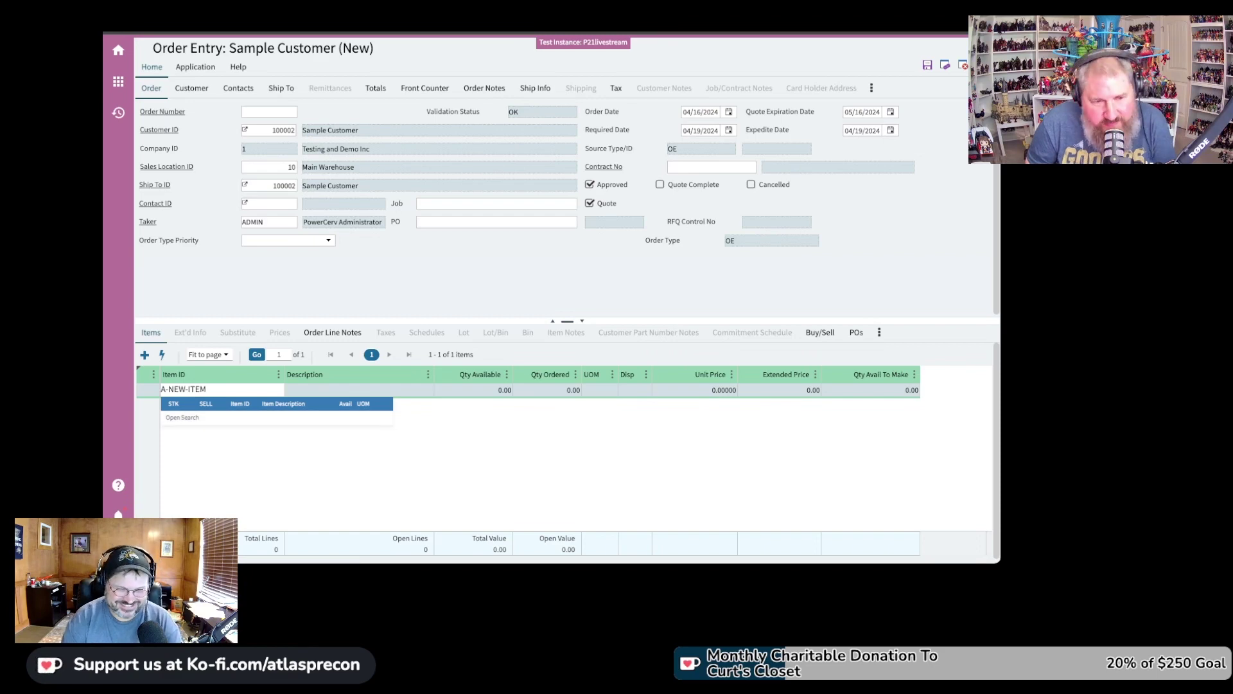
pyautogui.press('Tab')
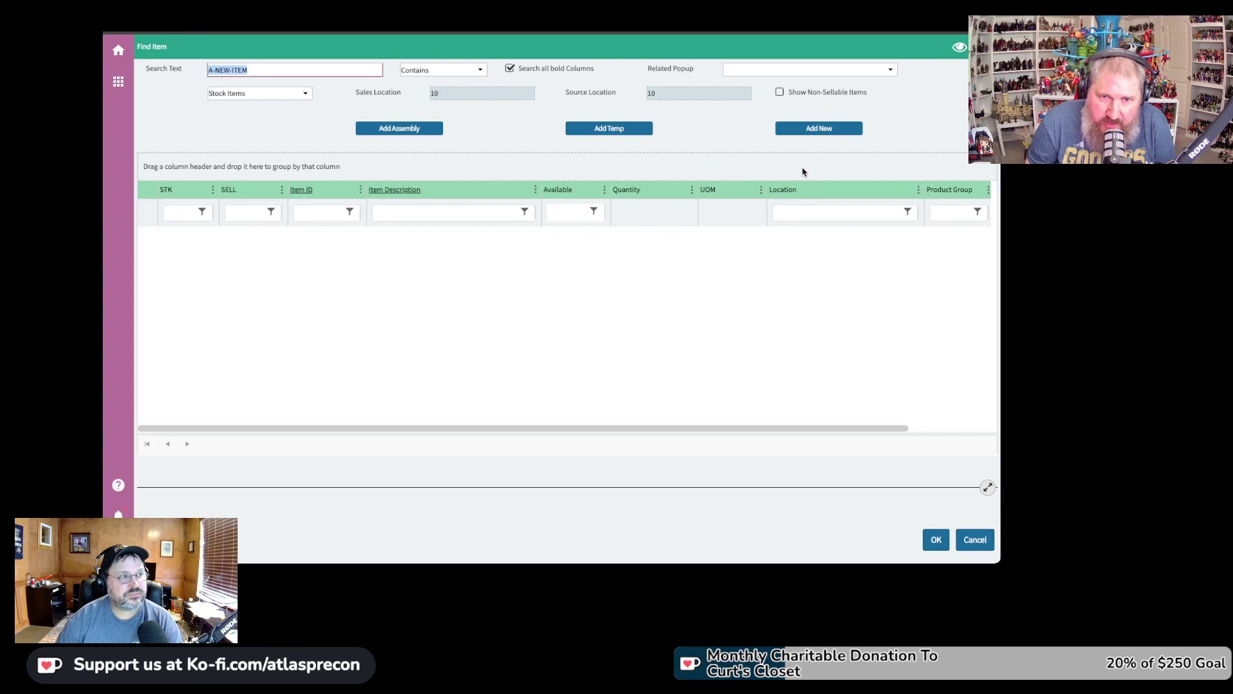
# Try the Find Item Extended related lookup, dismiss its error, and cancel the search
pyautogui.click(813, 71)
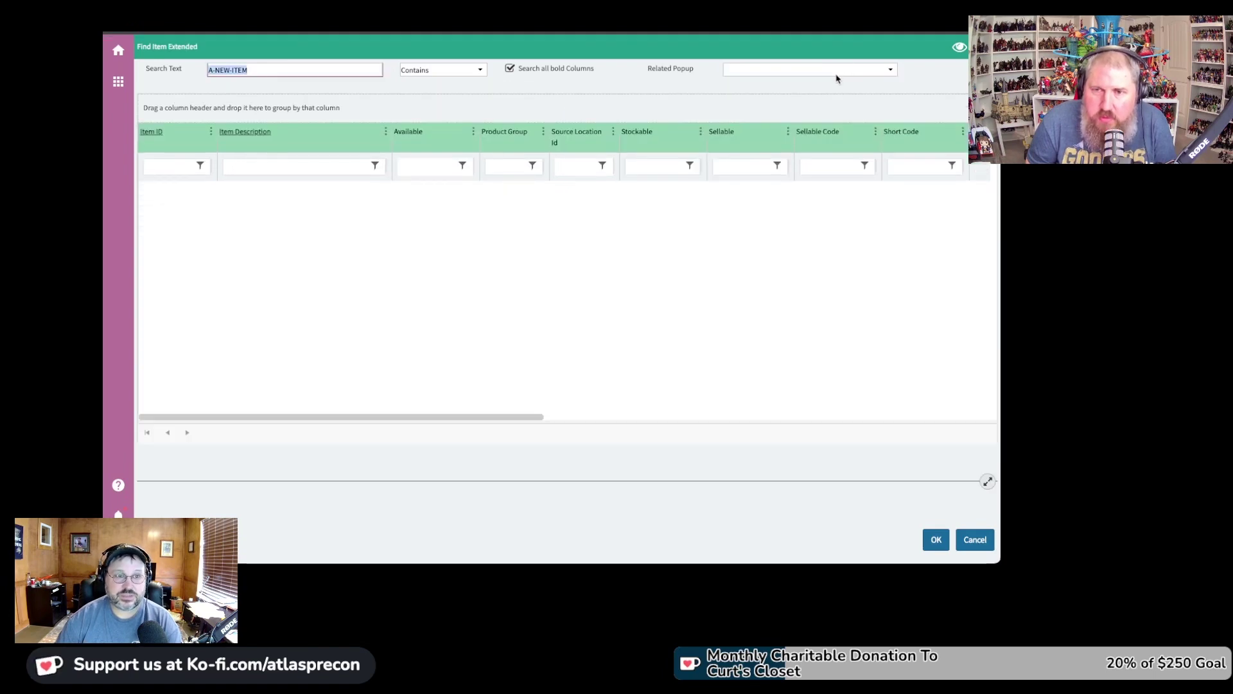
pyautogui.click(838, 76)
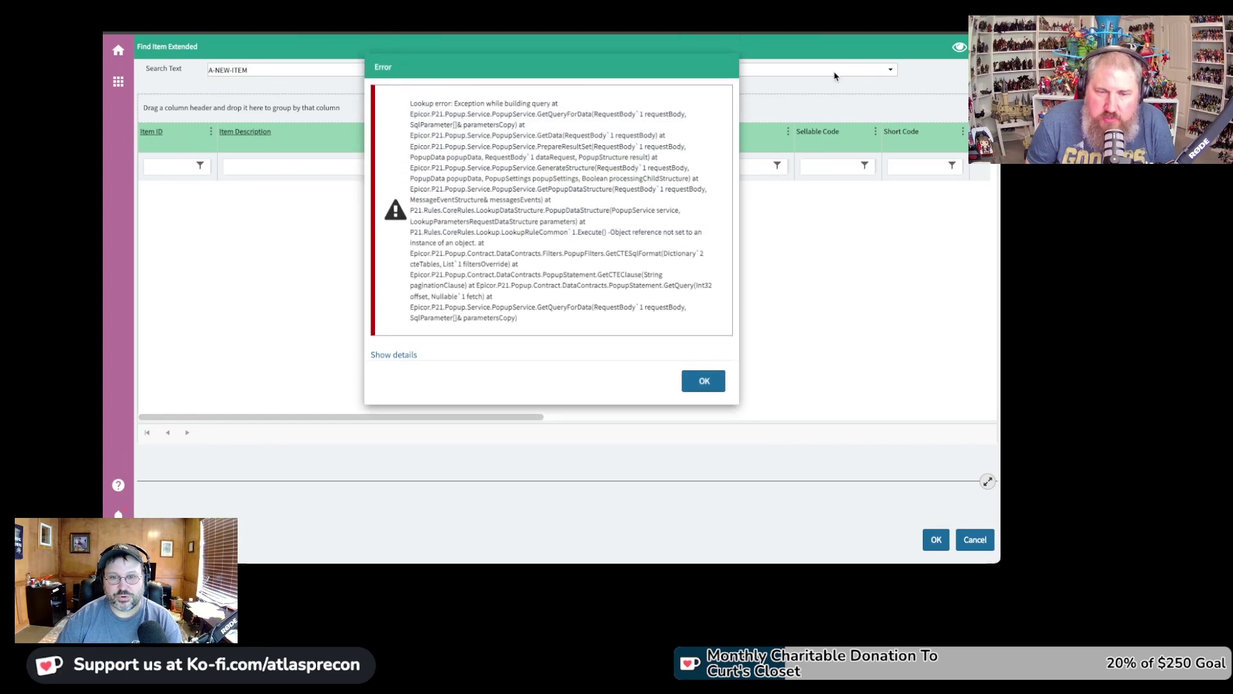
pyautogui.click(704, 383)
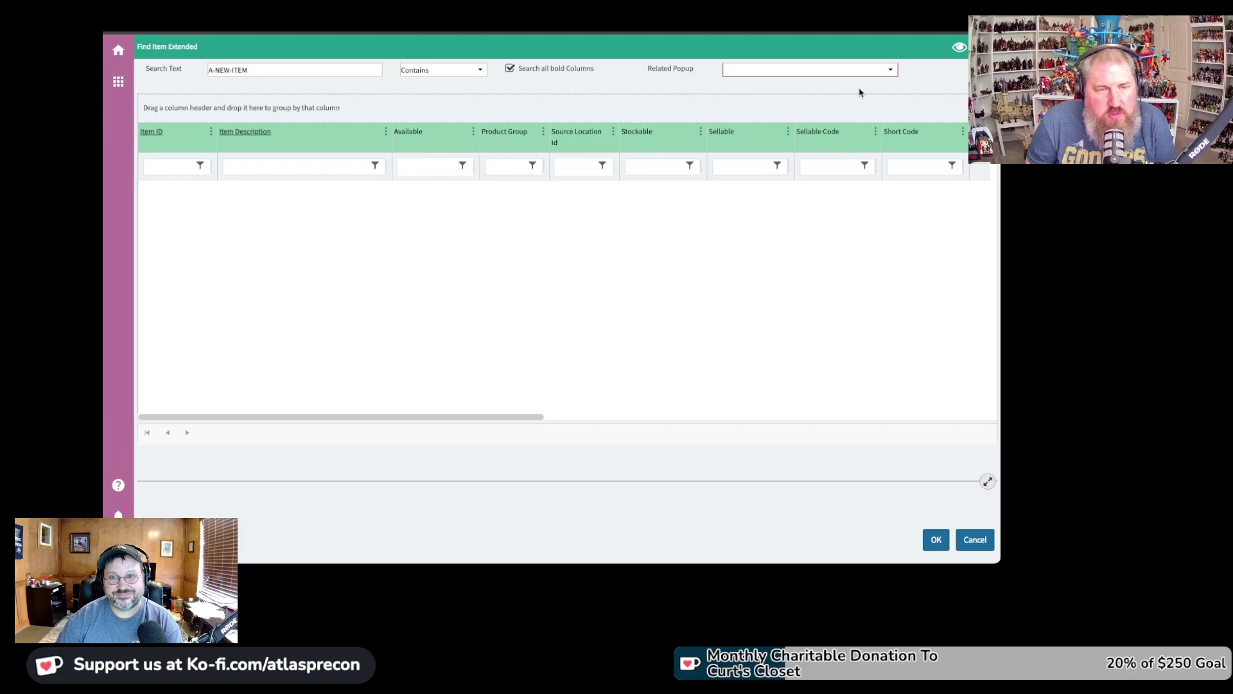
pyautogui.click(973, 540)
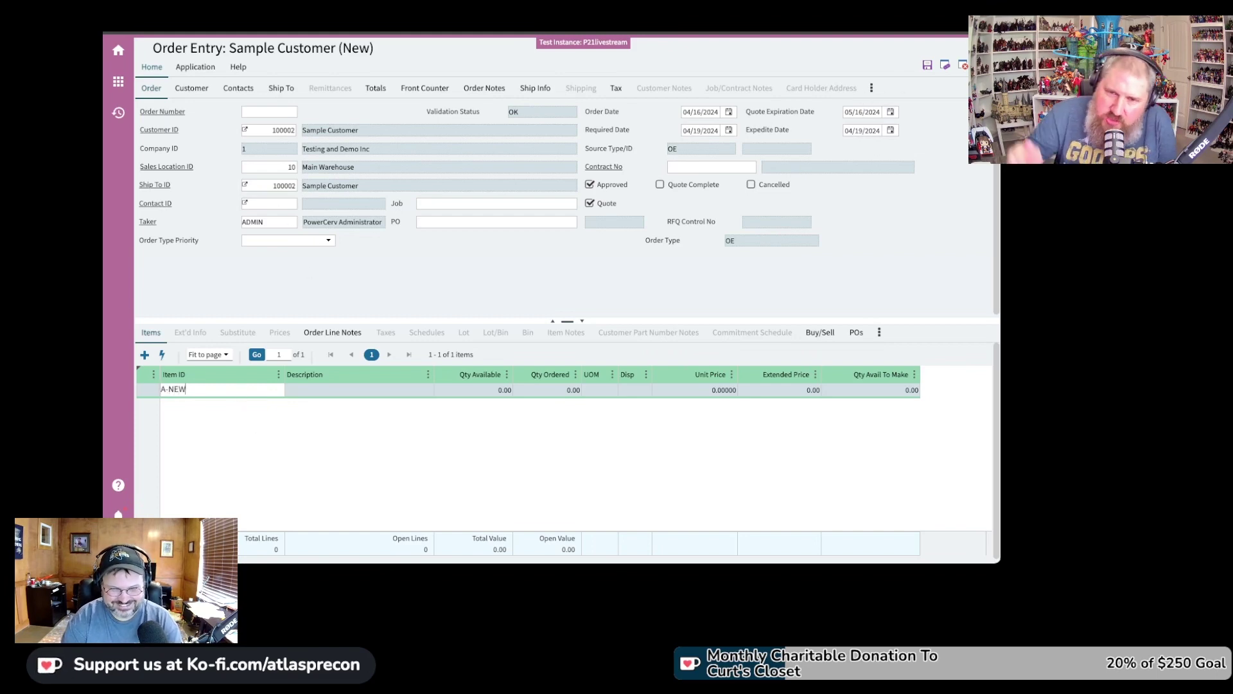
# Complete A-NEW-ITEM in the item cell, then clear the entry
pyautogui.write('-ITEM')
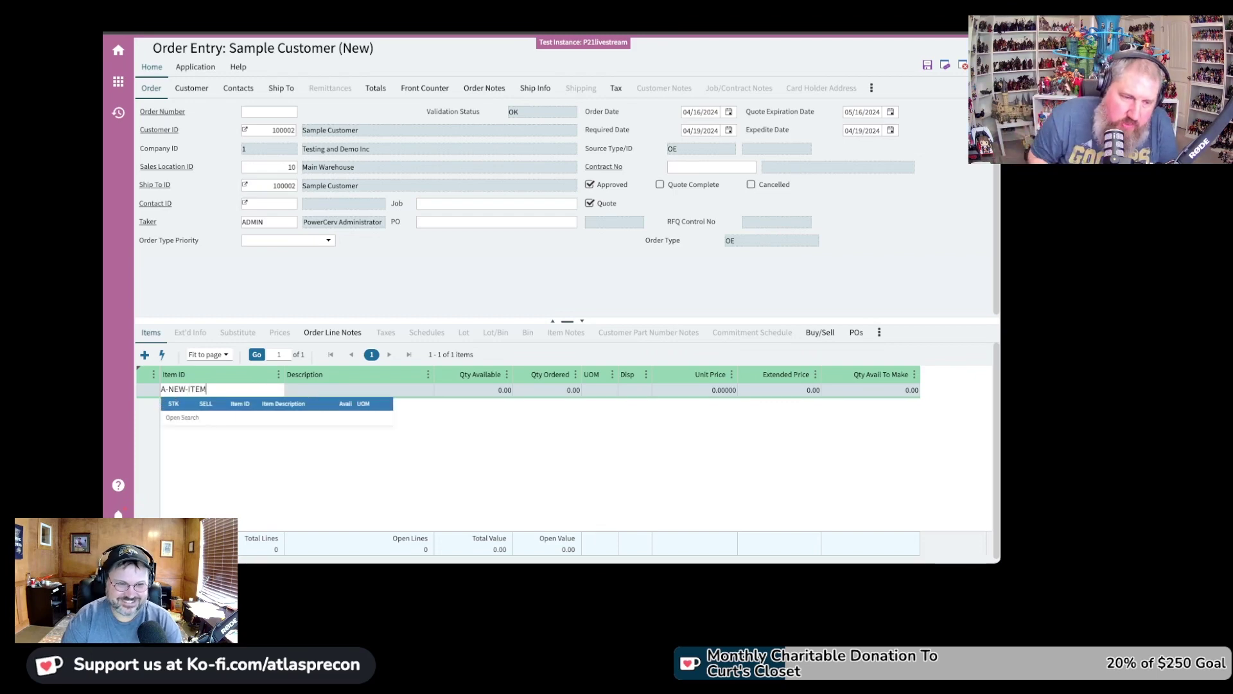
pyautogui.press('Escape')
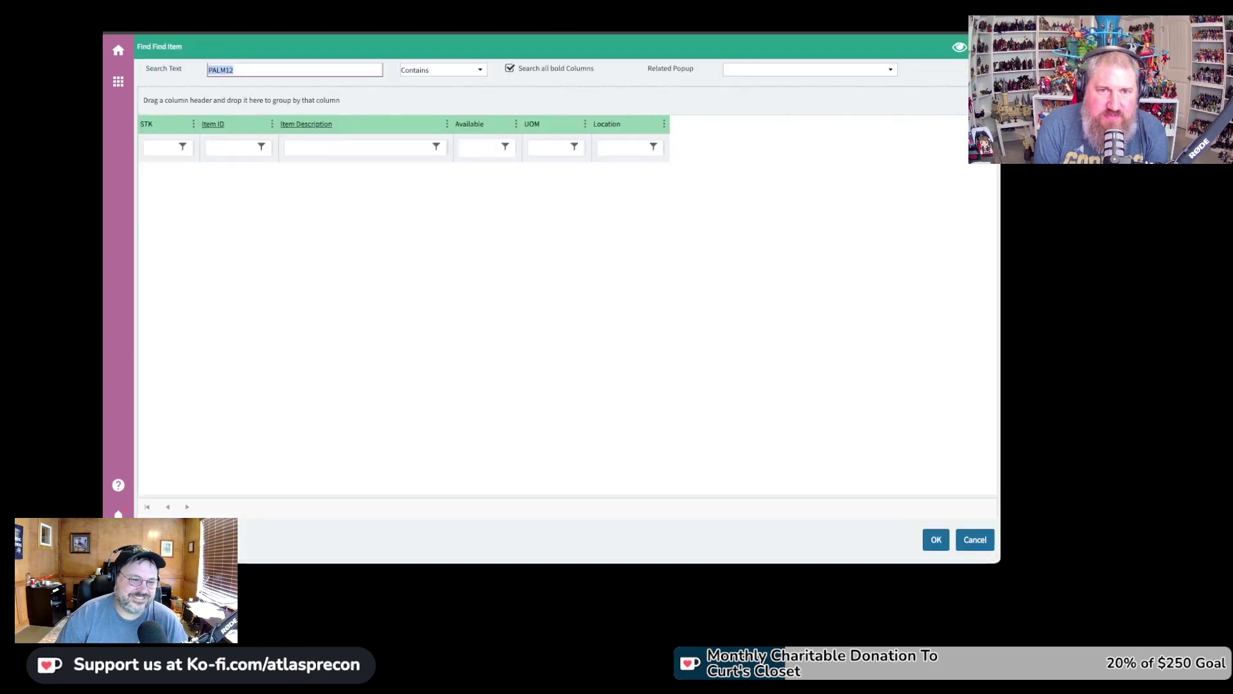
# Log out of Prophet 21, confirming and discarding the unsaved order
pyautogui.click(118, 514)
pyautogui.click(276, 541)
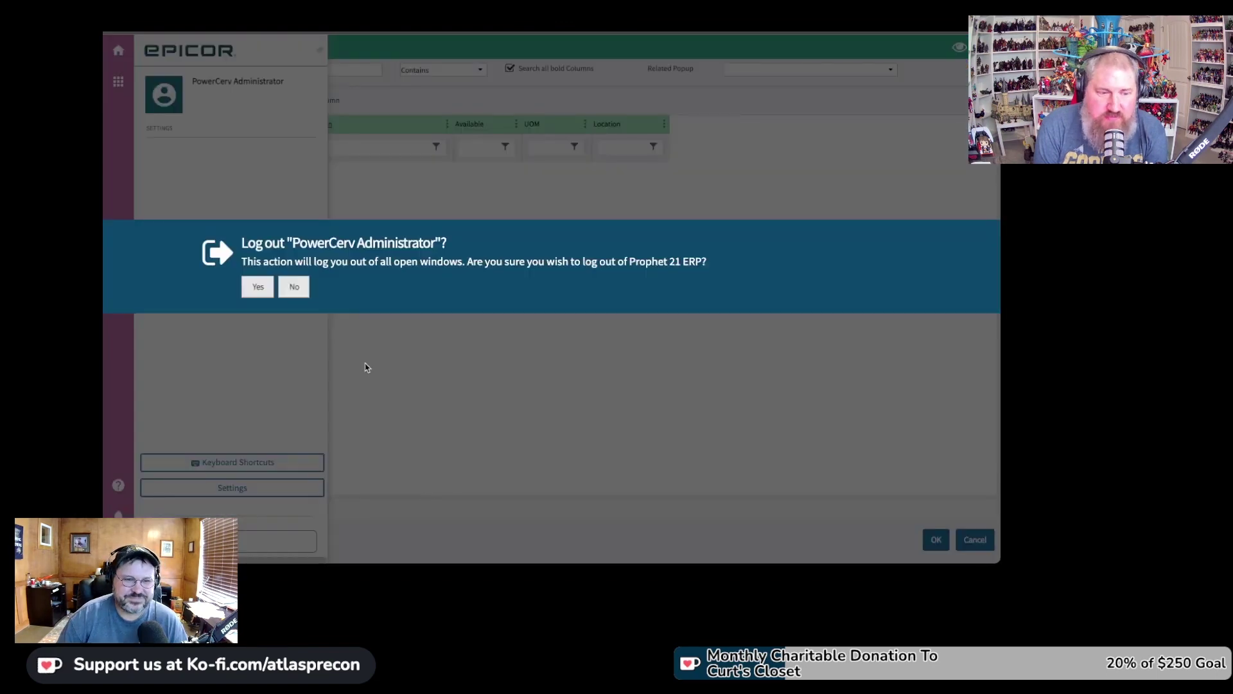
pyautogui.click(255, 285)
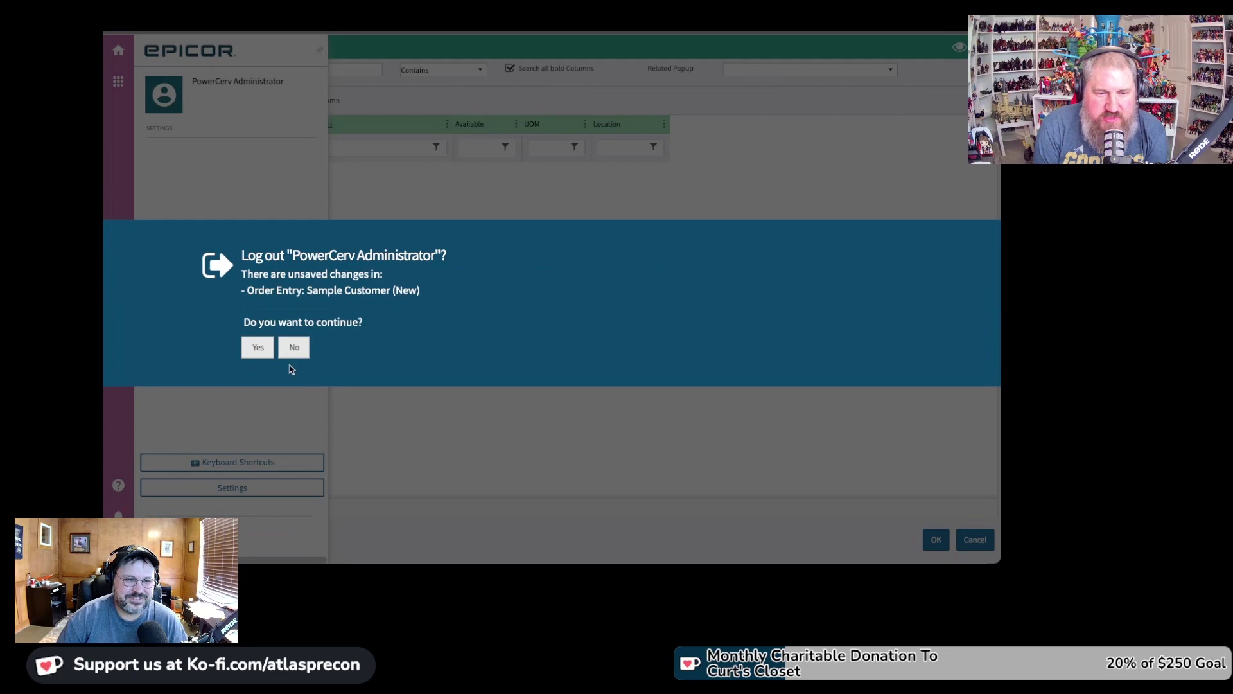
pyautogui.click(269, 349)
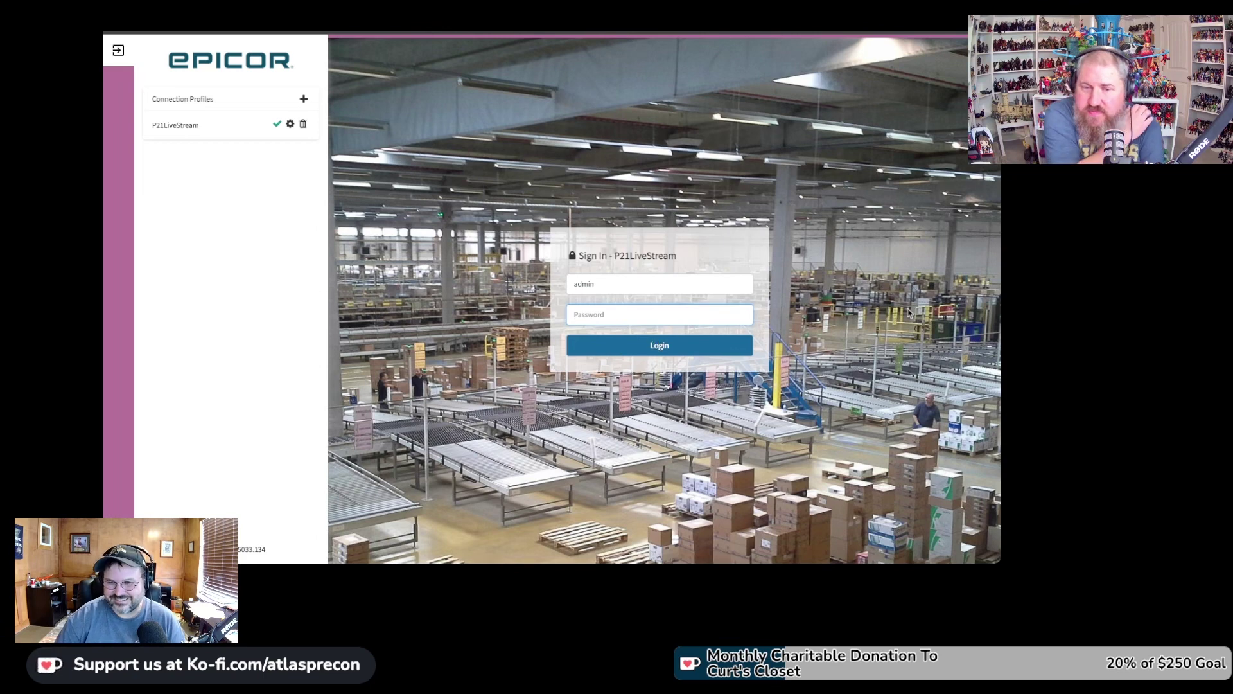
# Sign back in with the account password to return to the Home Portal
pyautogui.click(709, 256)
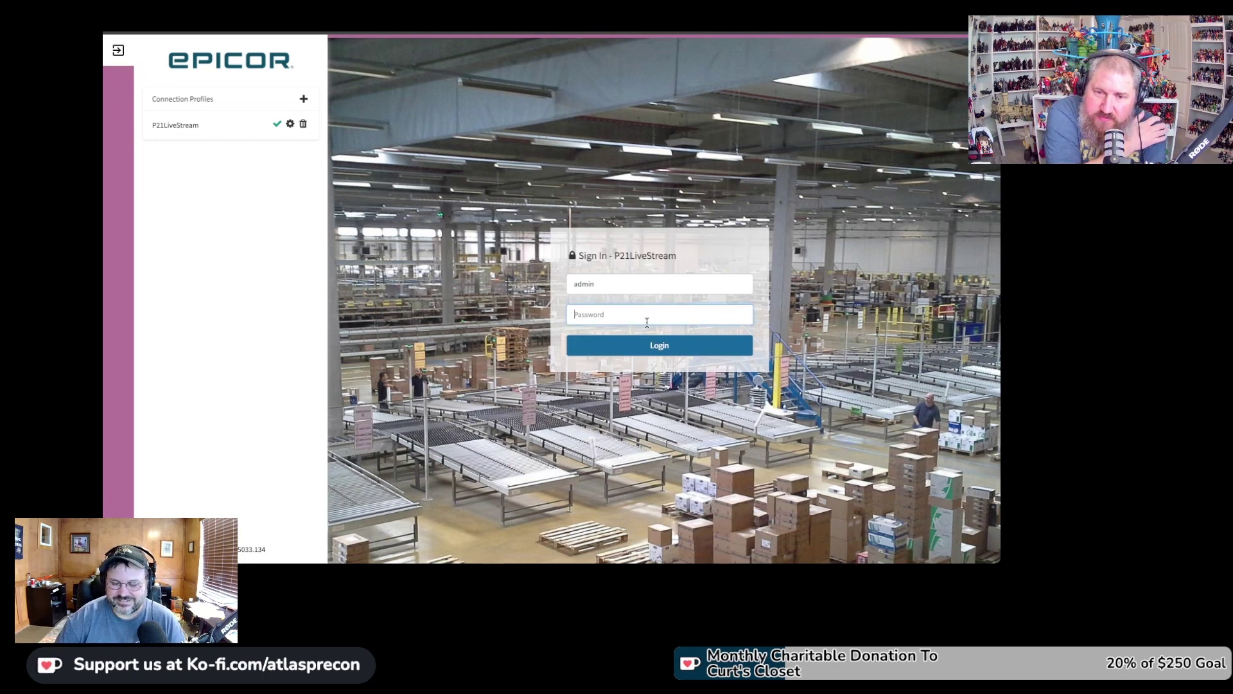
pyautogui.write('••••••')
pyautogui.press('Return')
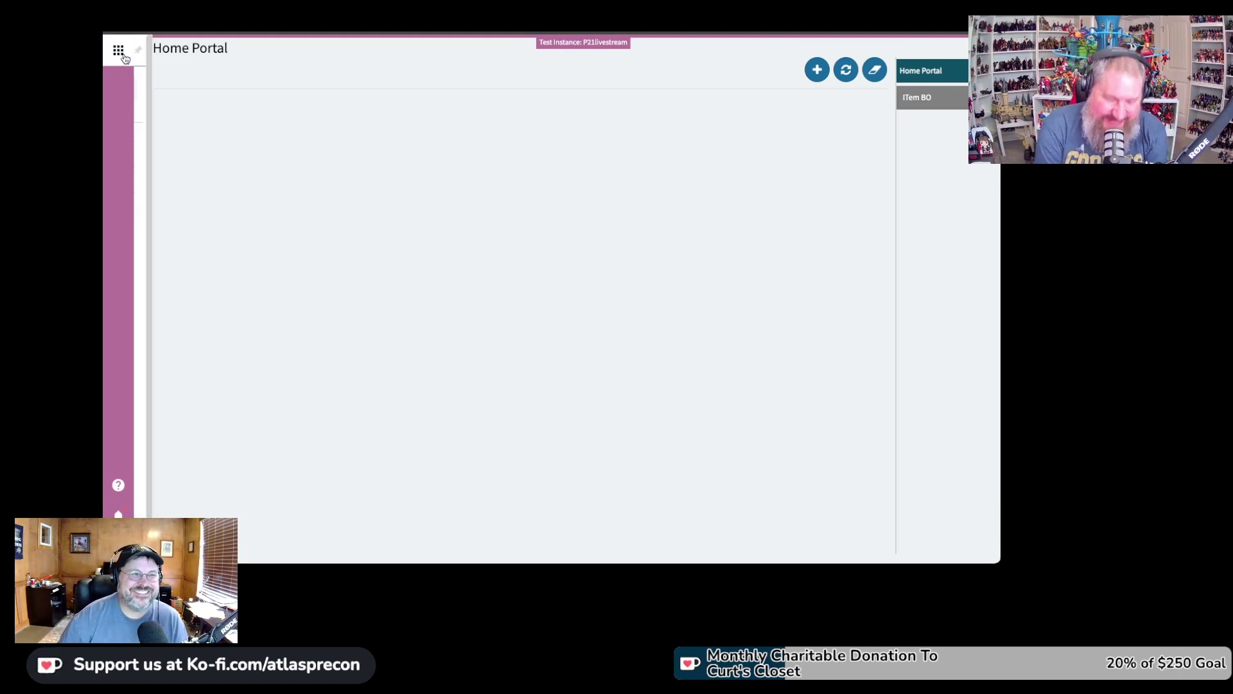
pyautogui.click(118, 50)
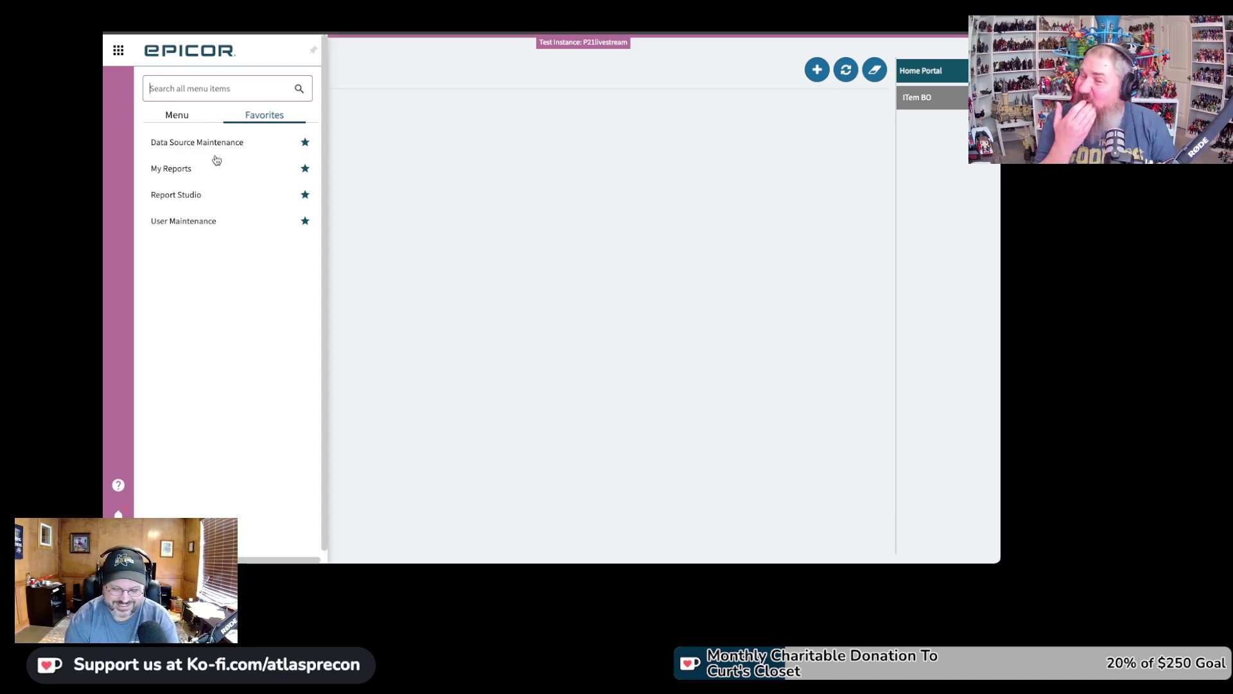
# Search the main menu for 'order' to open a blank Order Entry window
pyautogui.write('orde')
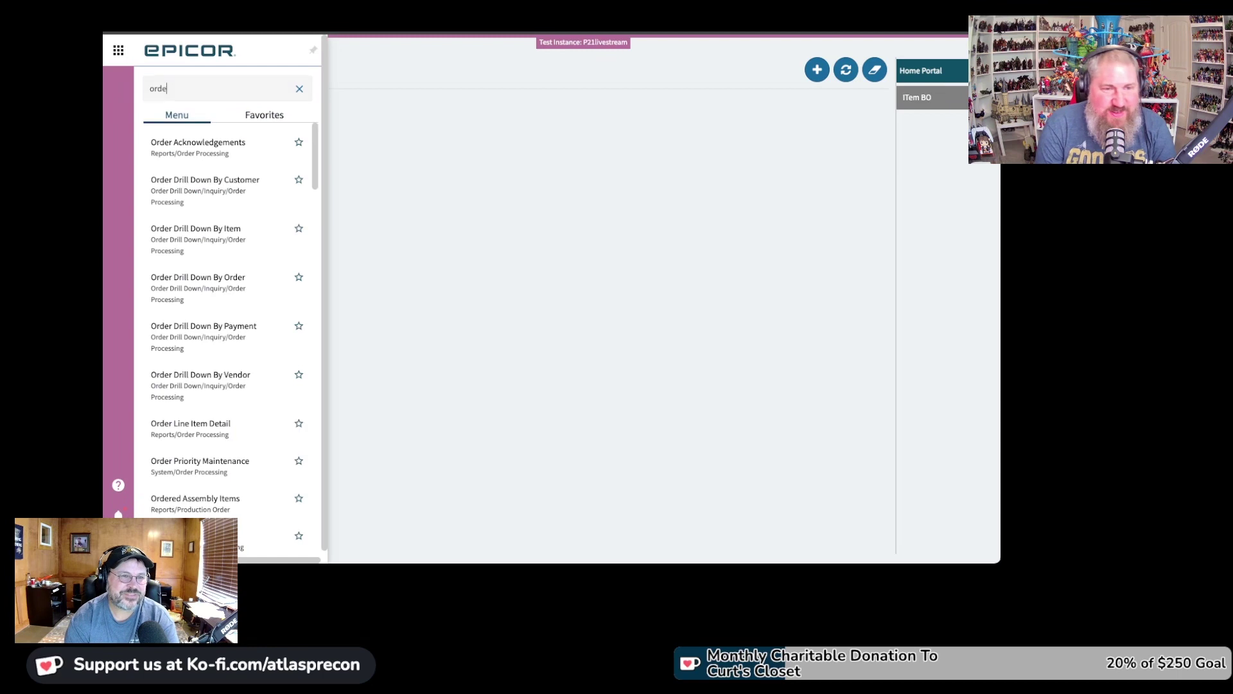
pyautogui.write('rs')
pyautogui.press('Return')
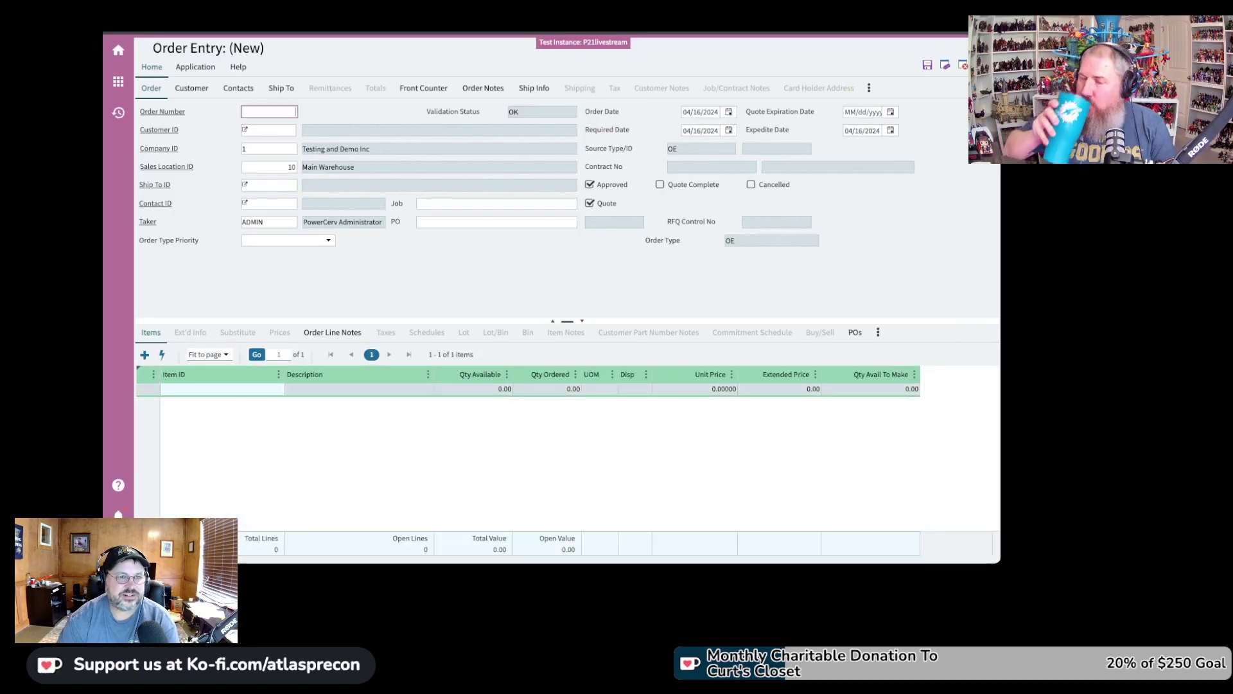
# Enter customer 100002 on the new order
pyautogui.press('Tab')
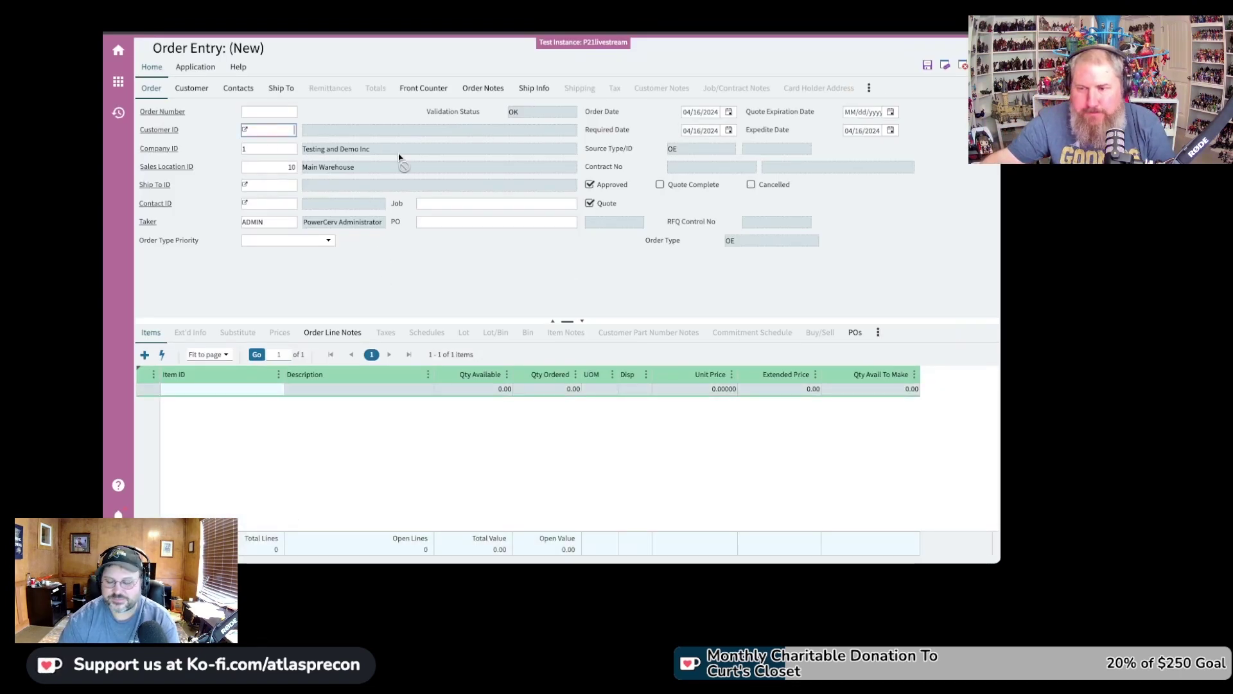
pyautogui.write('10002')
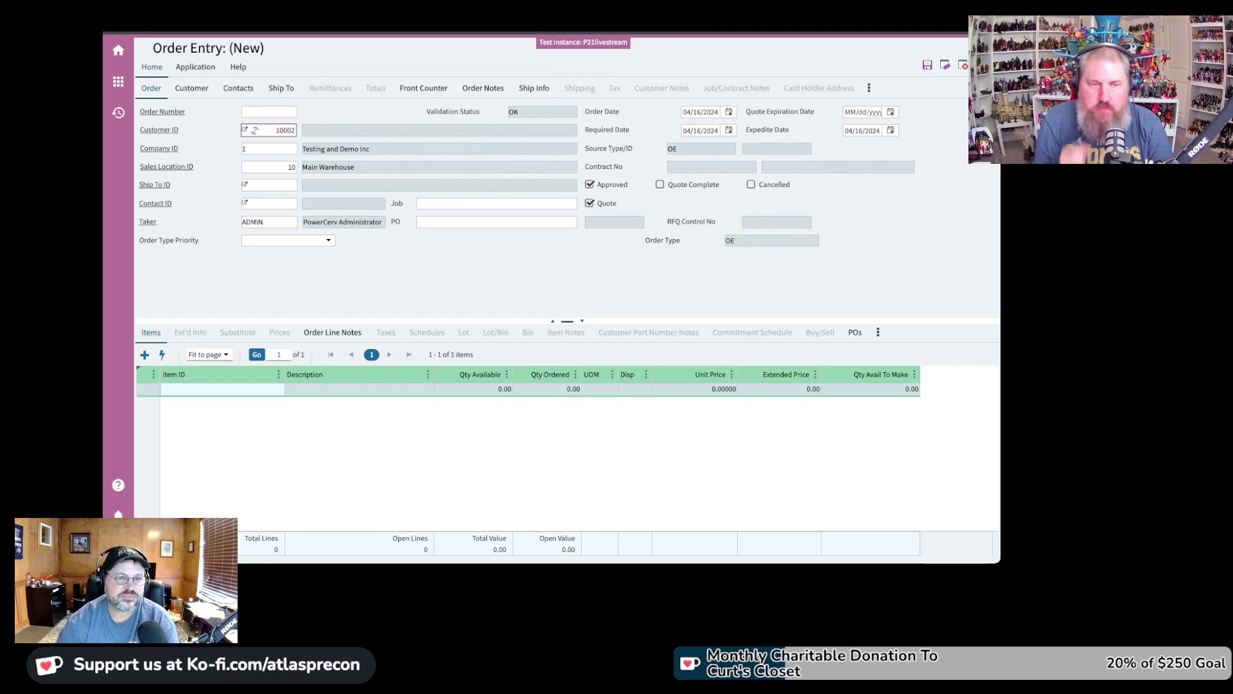
pyautogui.press('Tab')
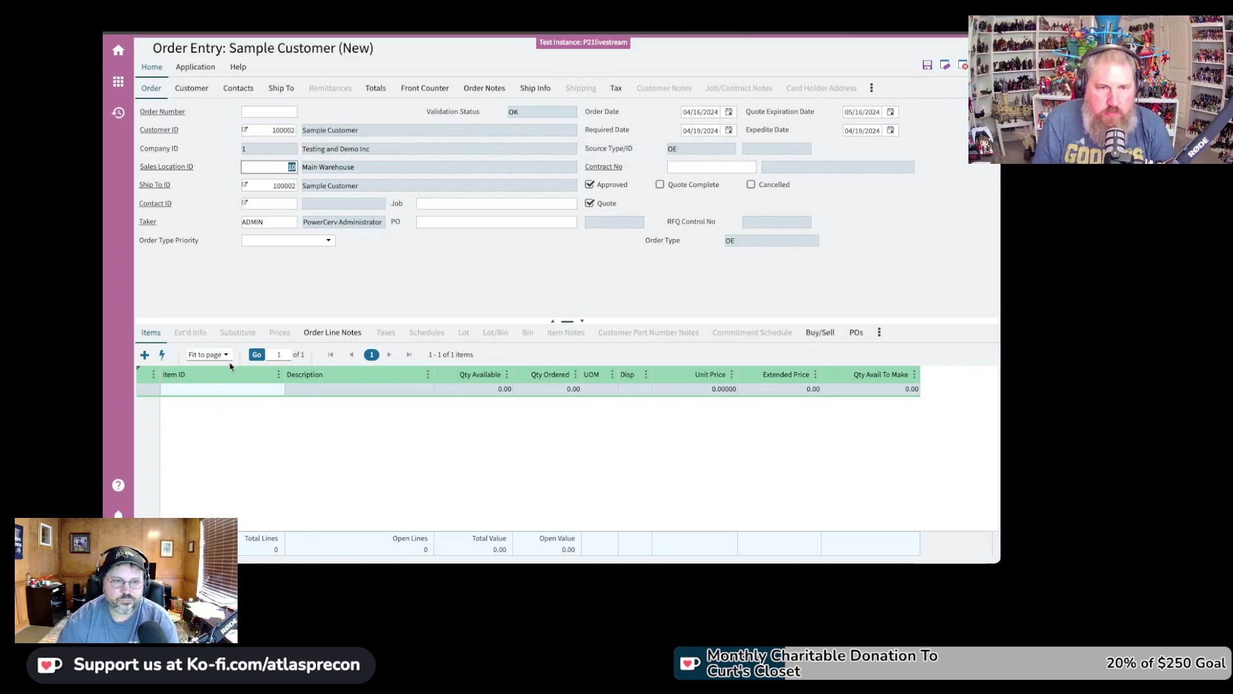
# Enter item A-NEW-ITEM on the first line and choose Add New from Find Item
pyautogui.click(222, 390)
pyautogui.write('A-NEW-ITEM')
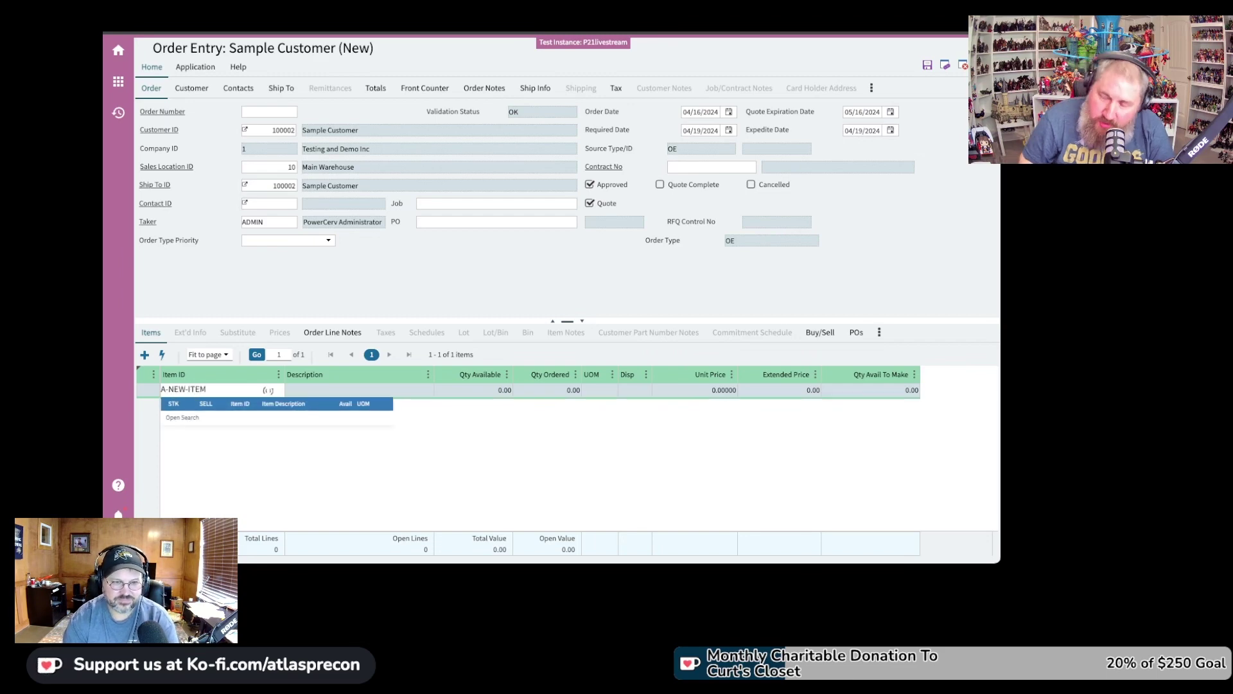
pyautogui.hotkey('ctrl', 'a')
pyautogui.press('BackSpace')
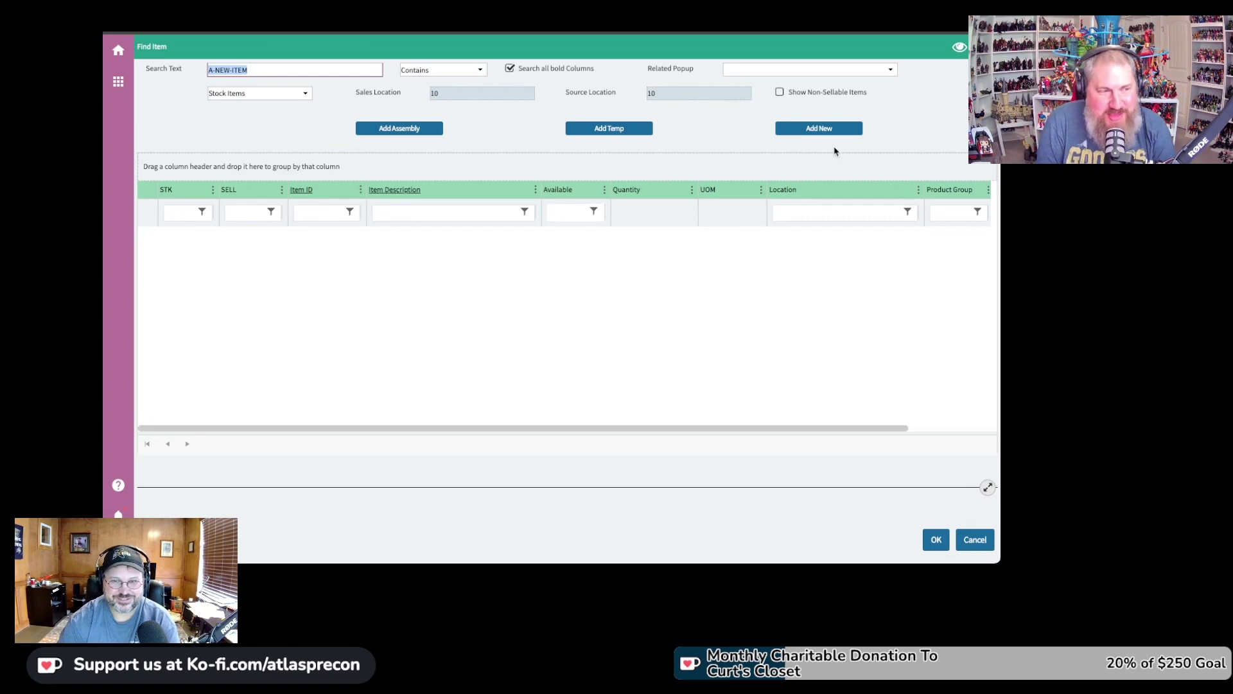
pyautogui.click(839, 133)
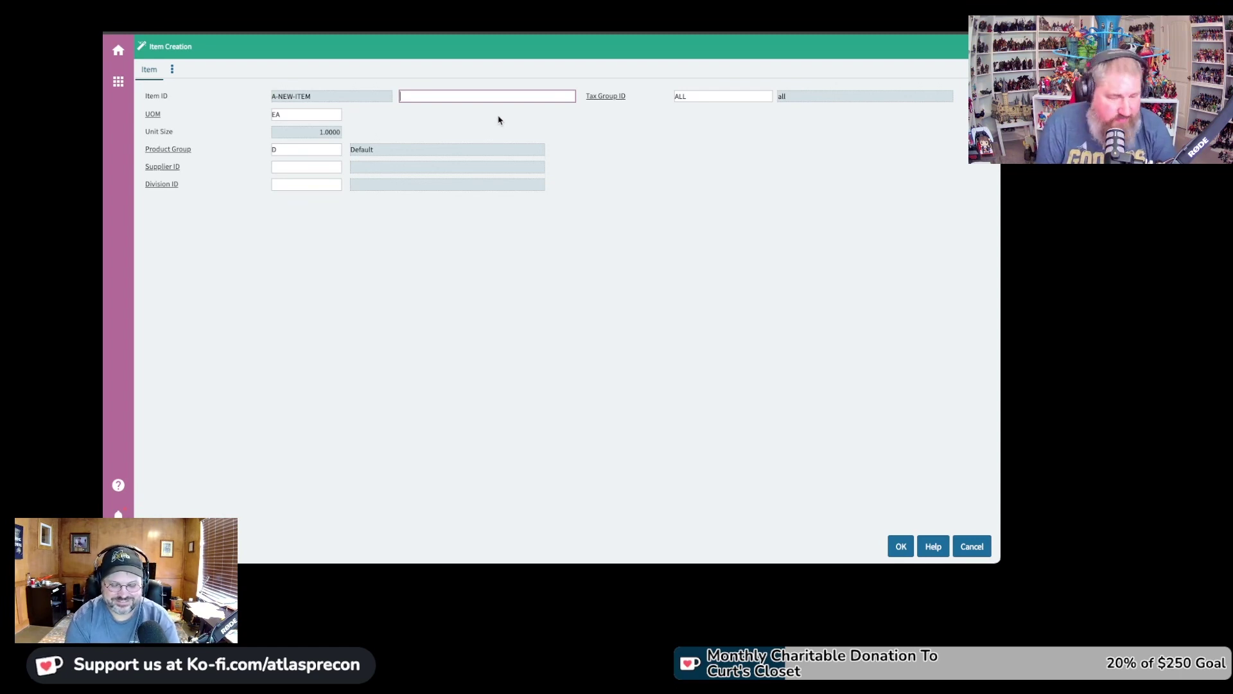
# Enter the description 'Creating a New Item' for A-NEW-ITEM, keeping unit EA
pyautogui.write('Creating a New Item')
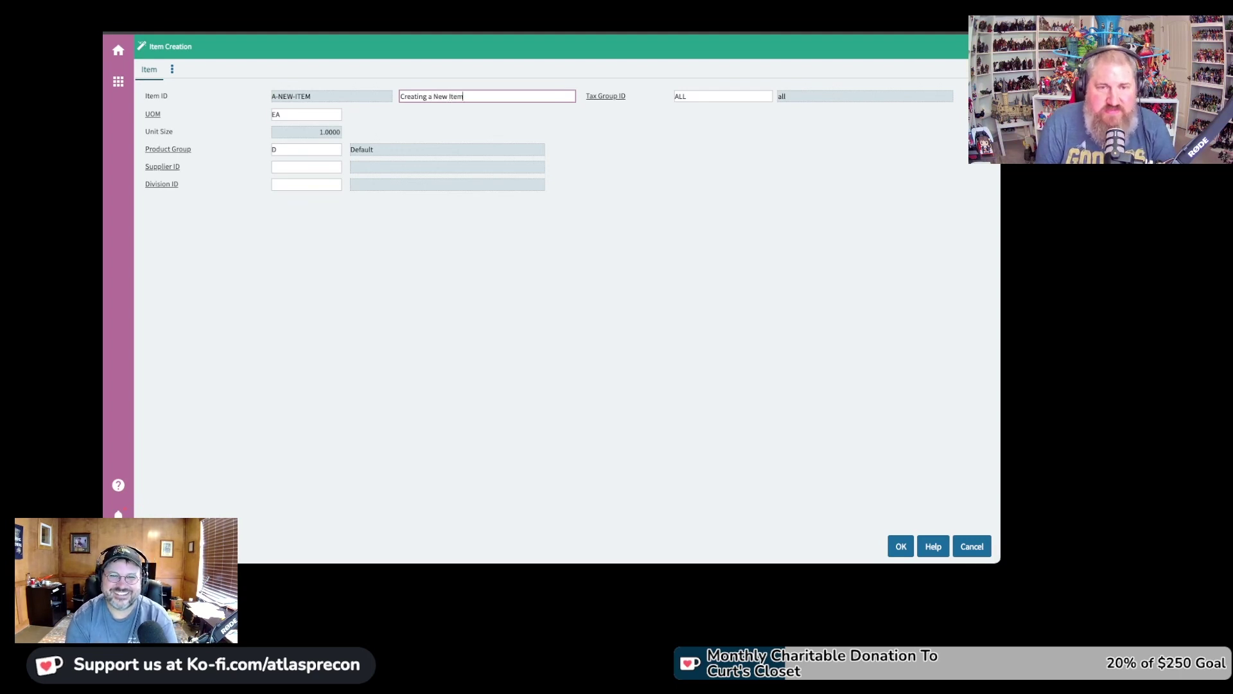
pyautogui.press('Tab')
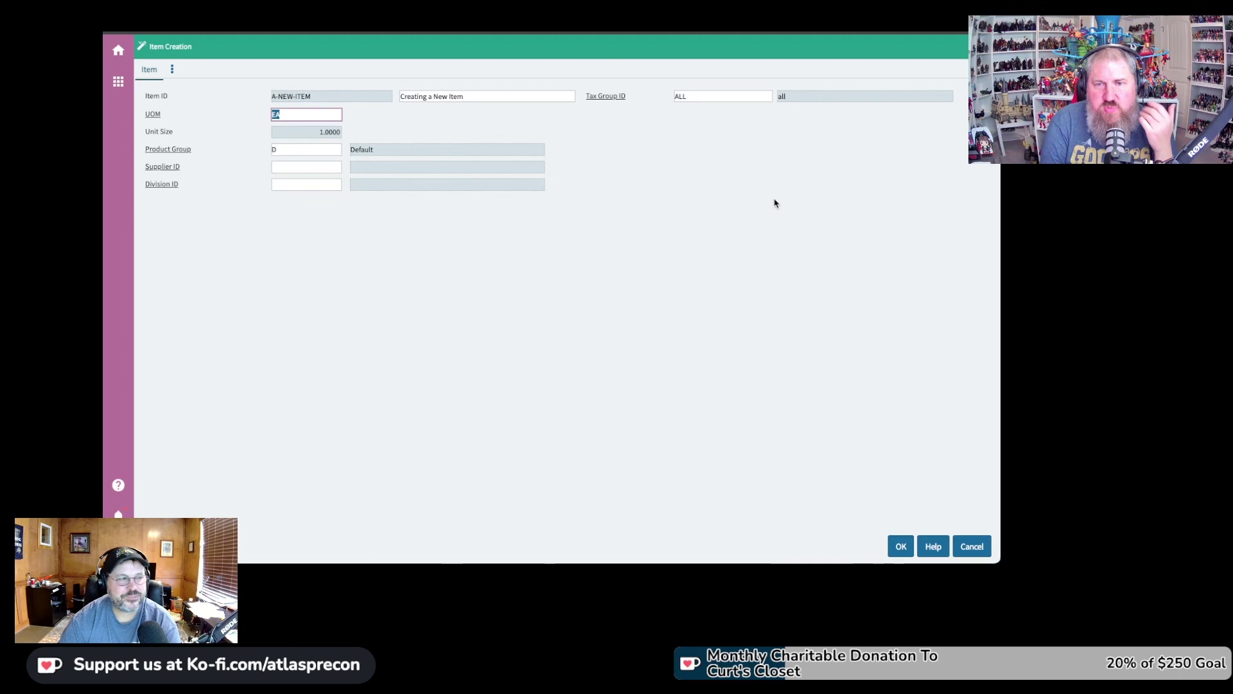
pyautogui.rightClick(739, 188)
# In the screen designer, add Class 1, Class 2, List Price and Price 1 fields
pyautogui.moveTo(790, 191)
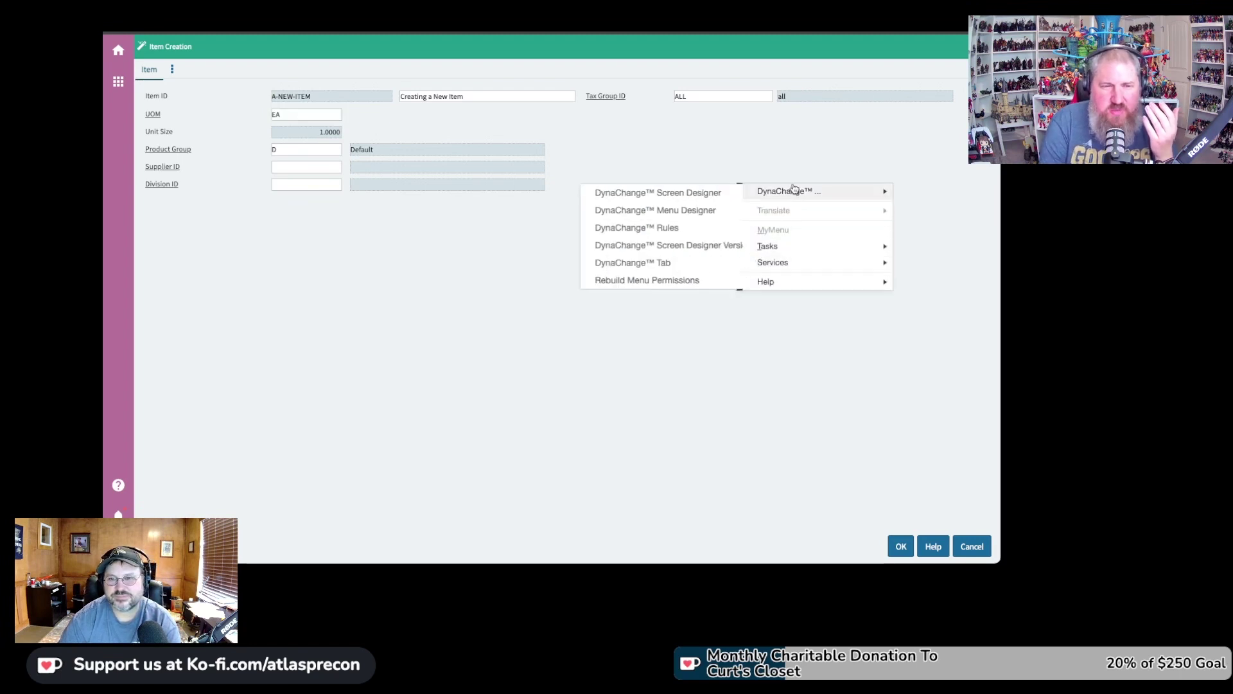
pyautogui.click(713, 196)
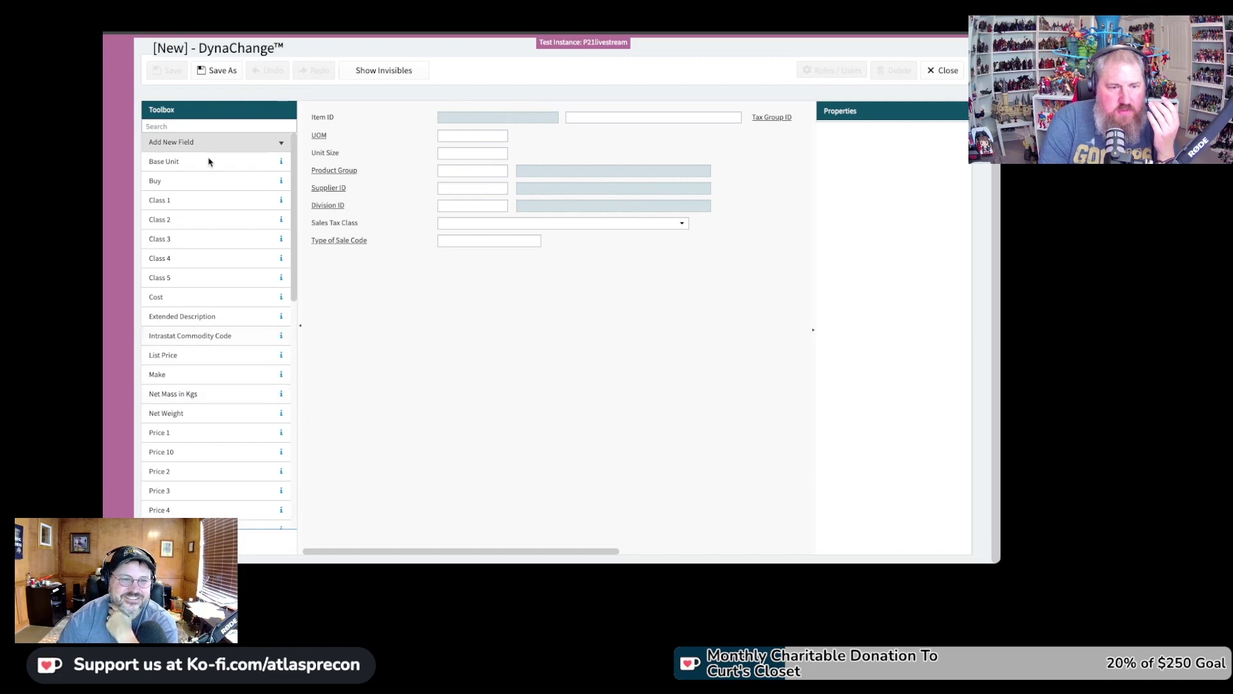
pyautogui.moveTo(161, 207); pyautogui.dragTo(444, 263)
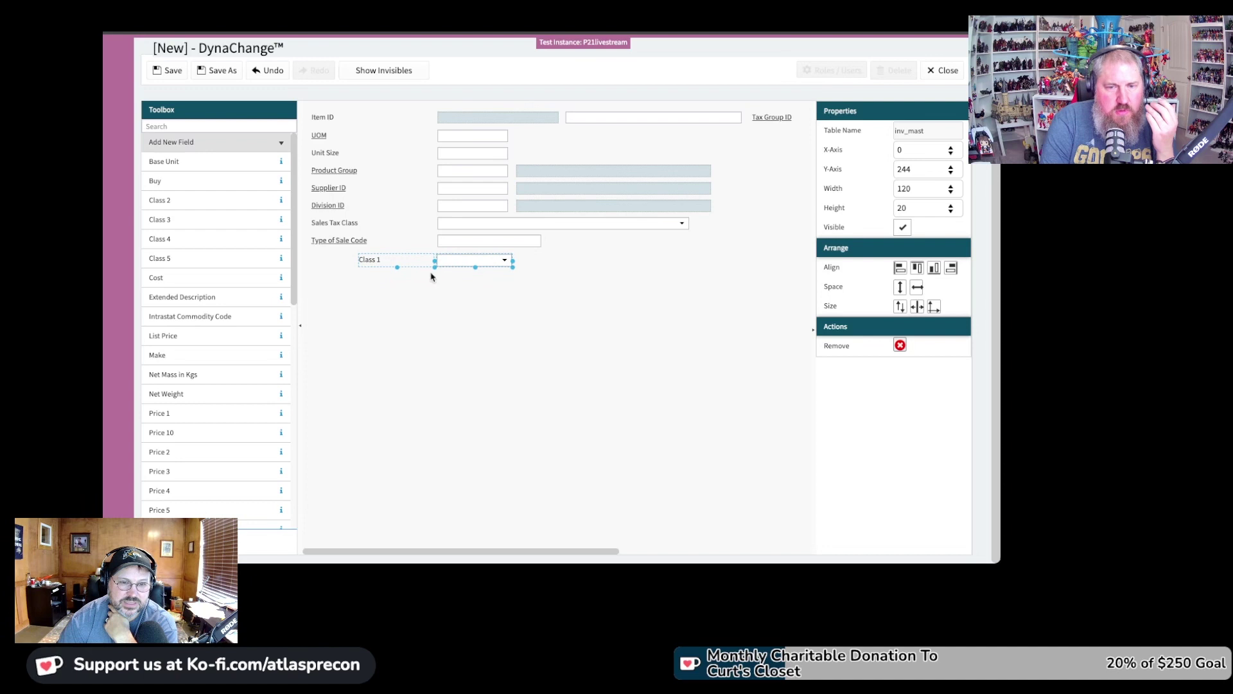
pyautogui.moveTo(160, 200); pyautogui.dragTo(375, 278)
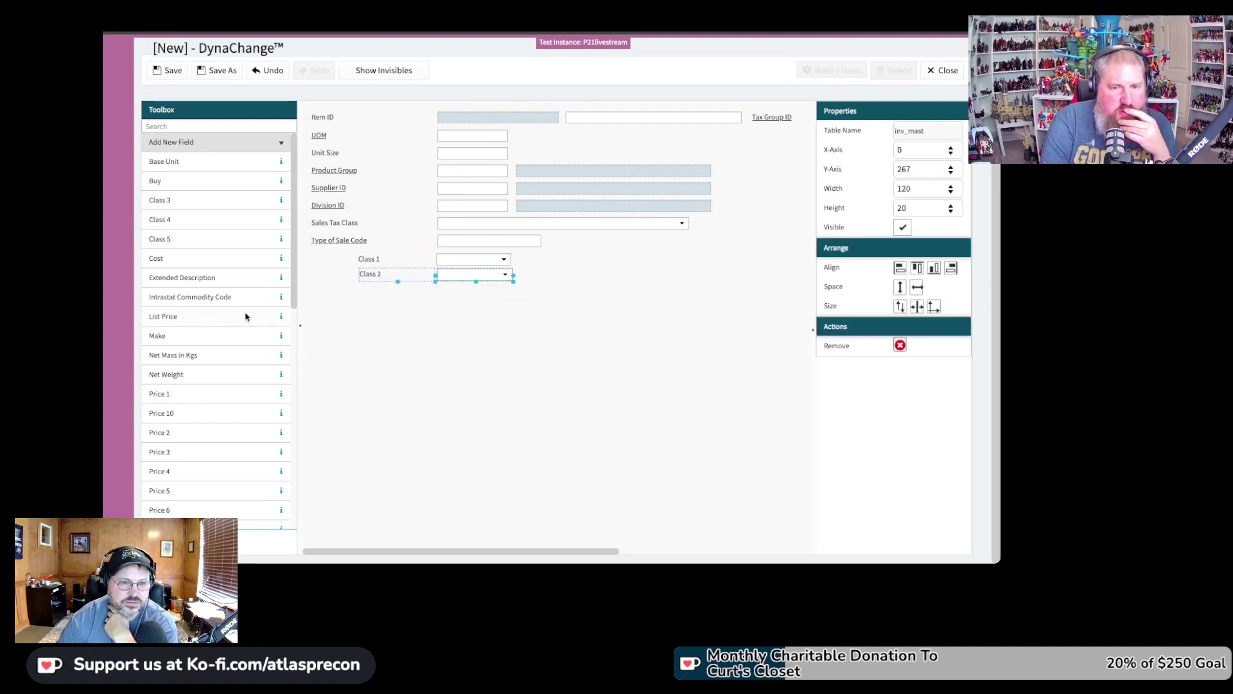
pyautogui.moveTo(201, 321); pyautogui.dragTo(591, 287)
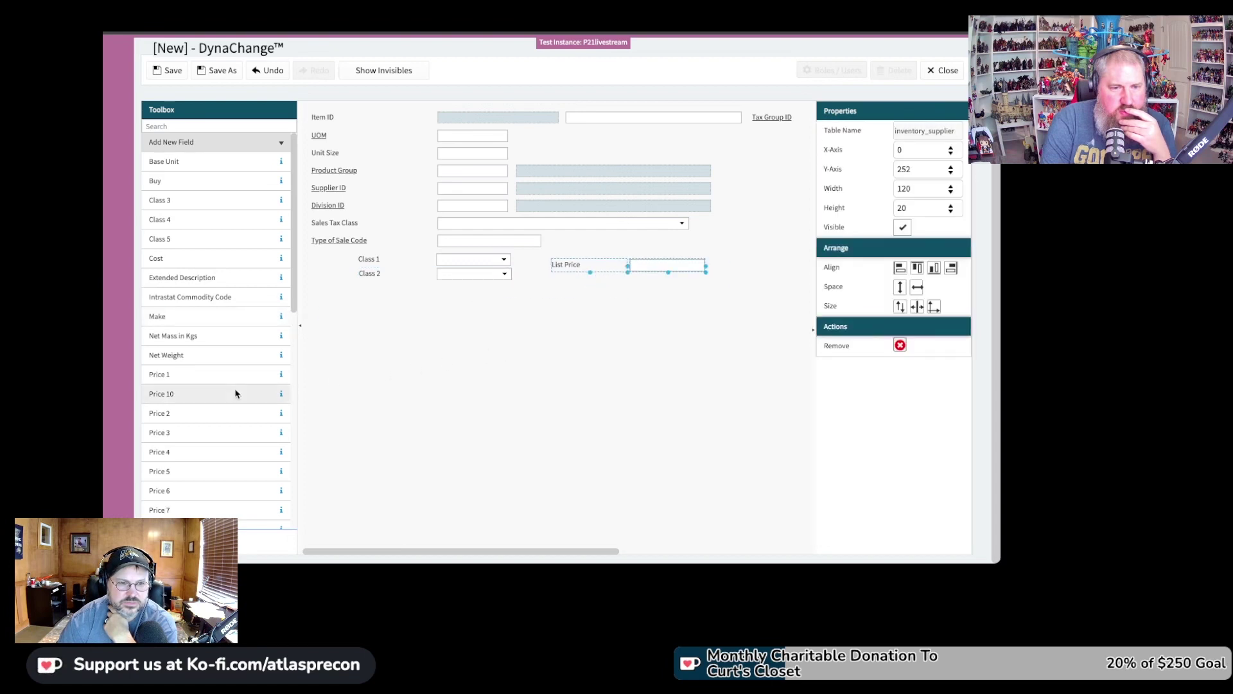
pyautogui.moveTo(206, 374); pyautogui.dragTo(589, 305)
pyautogui.click(589, 312)
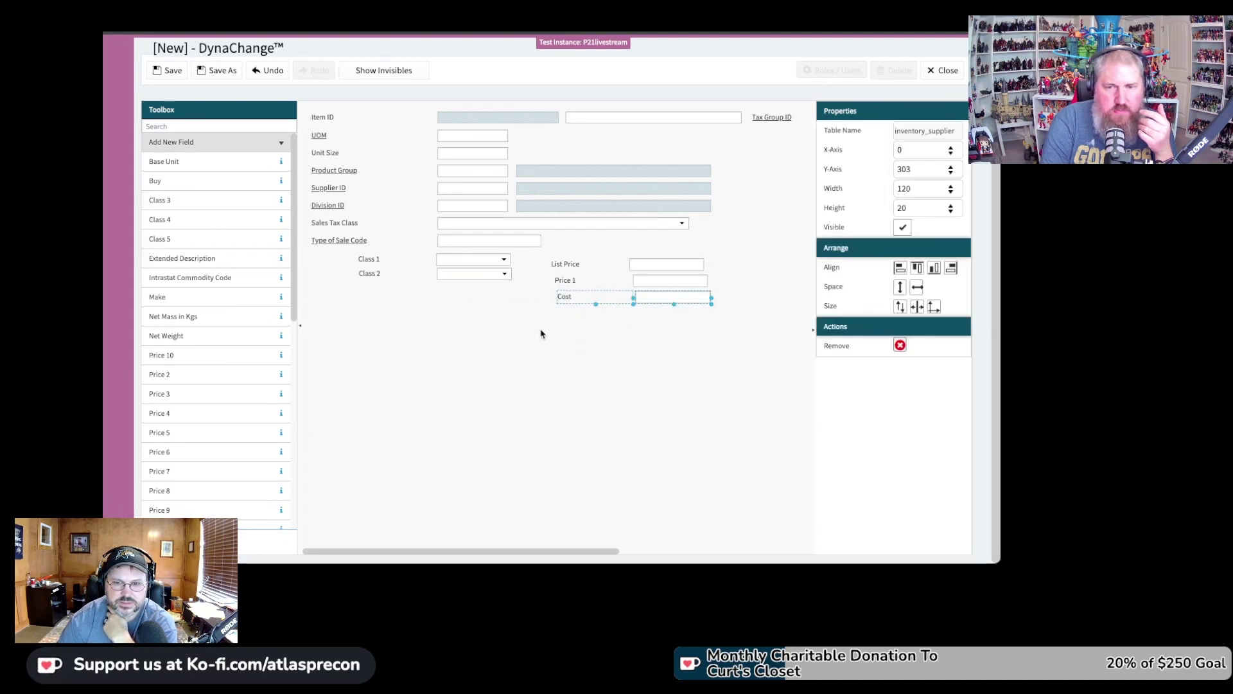
# Add Supplier Part Number above List Price and a Product Type dropdown near the top
pyautogui.scroll(-10, 234, 359)
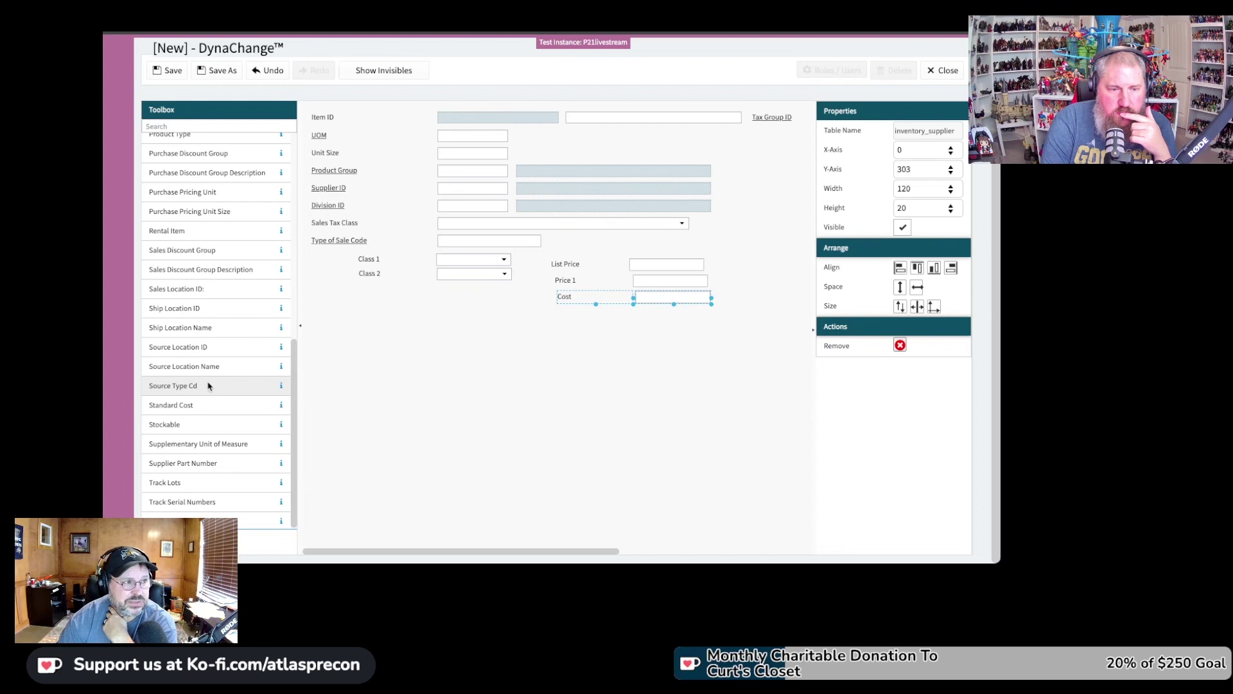
pyautogui.scroll(-1, 206, 384)
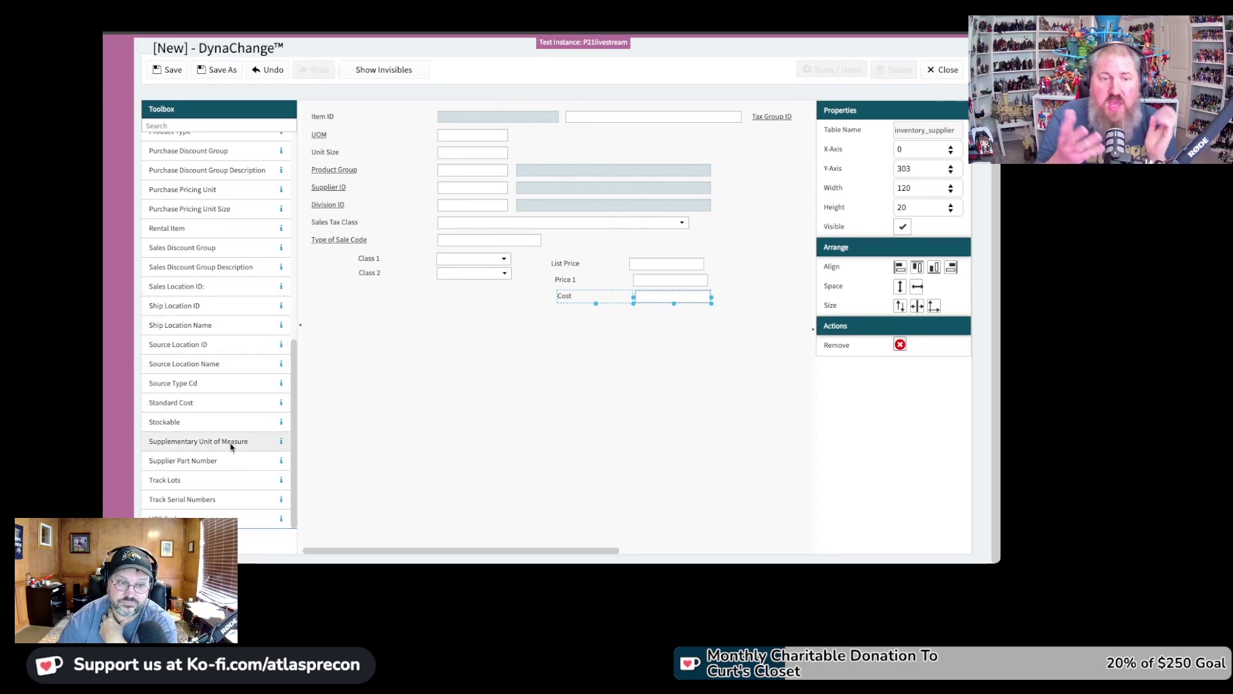
pyautogui.scroll(3, 210, 398)
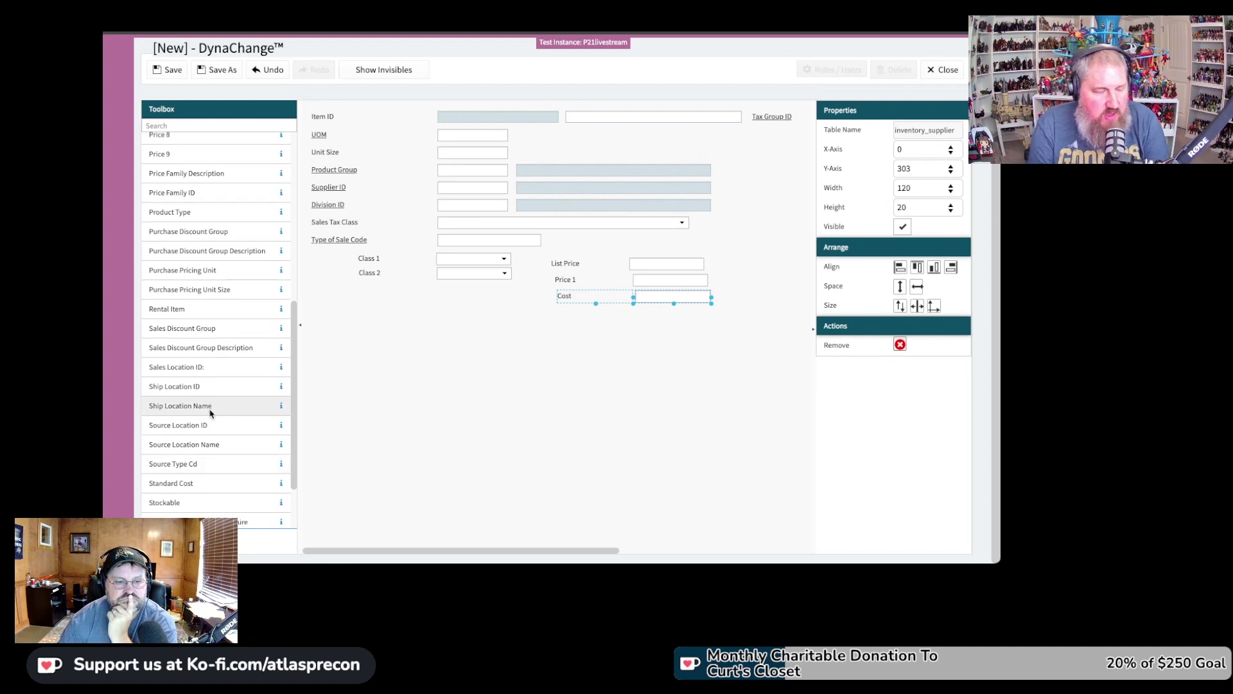
pyautogui.scroll(-3, 207, 427)
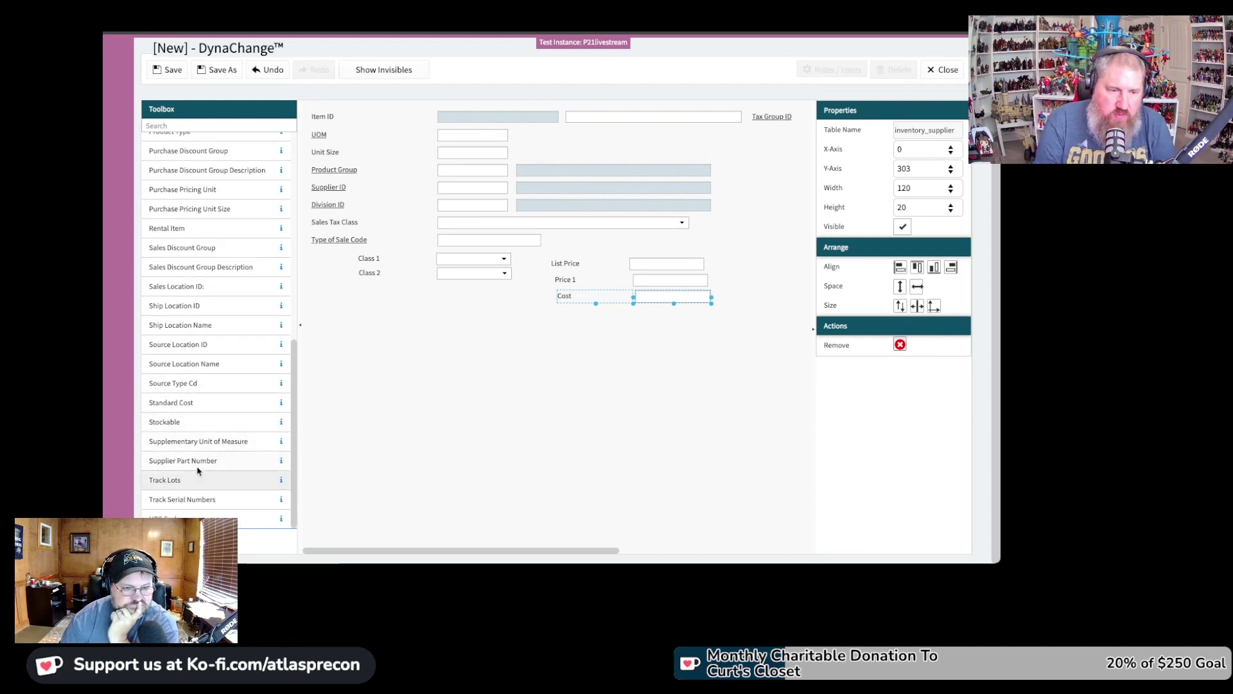
pyautogui.moveTo(205, 461); pyautogui.dragTo(623, 251)
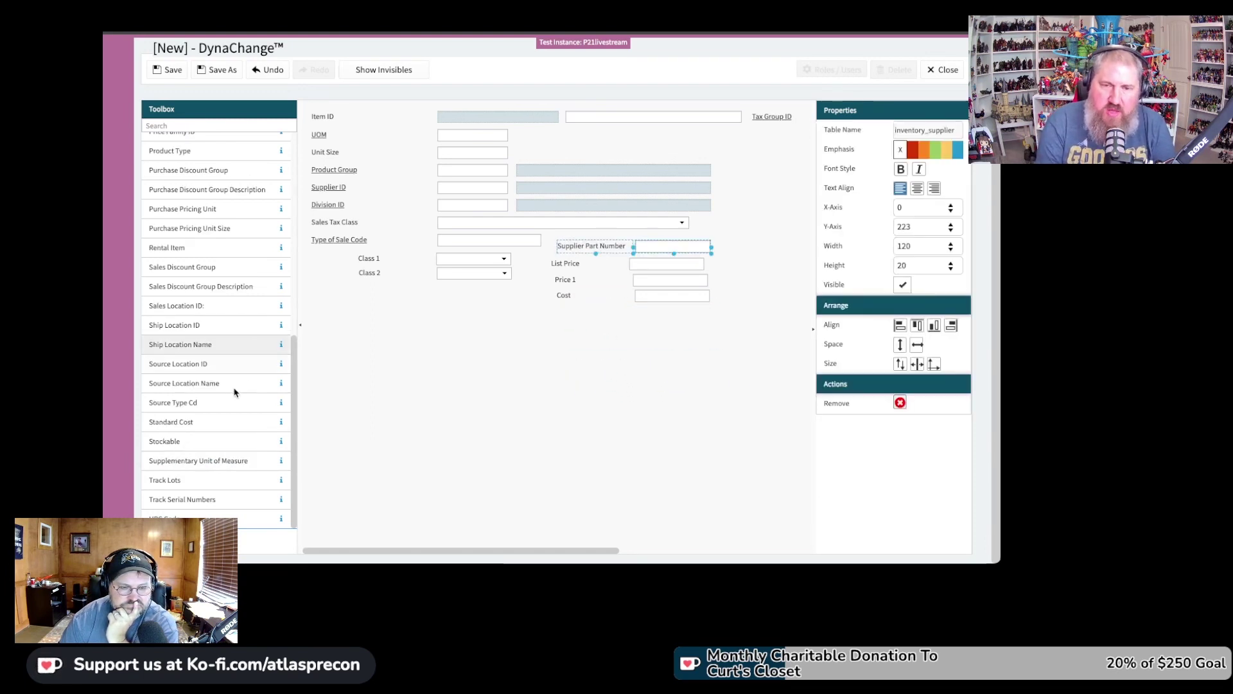
pyautogui.scroll(1, 221, 420)
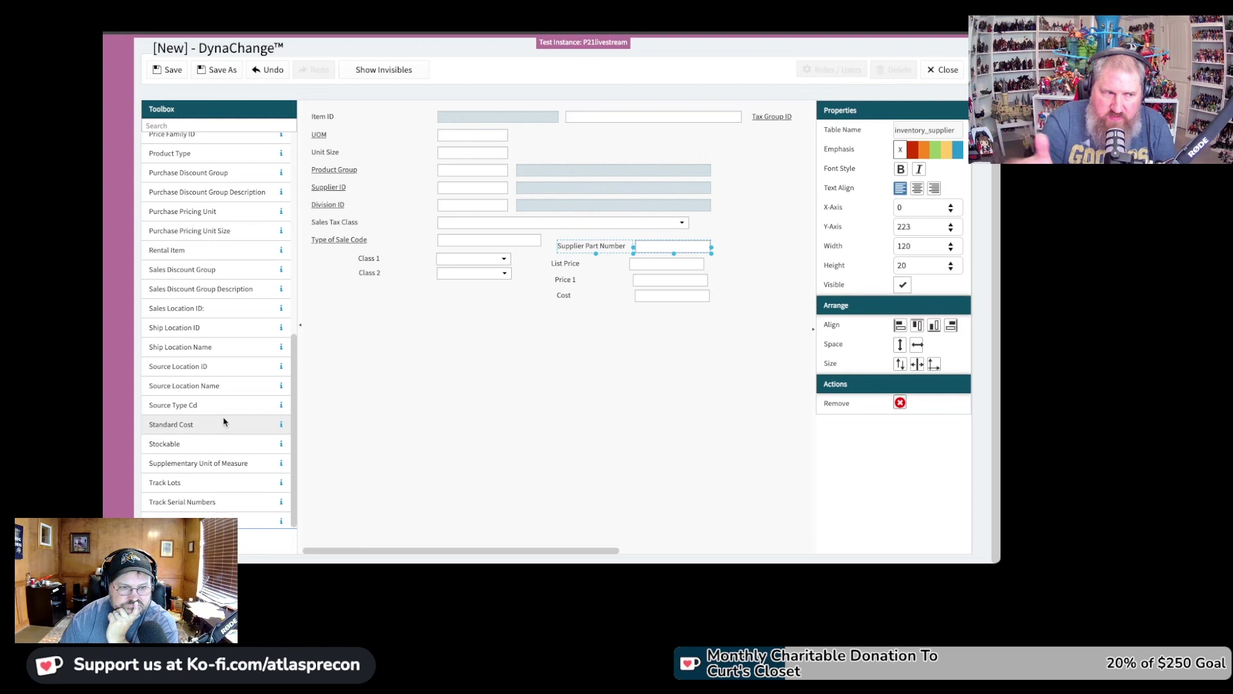
pyautogui.scroll(4, 224, 418)
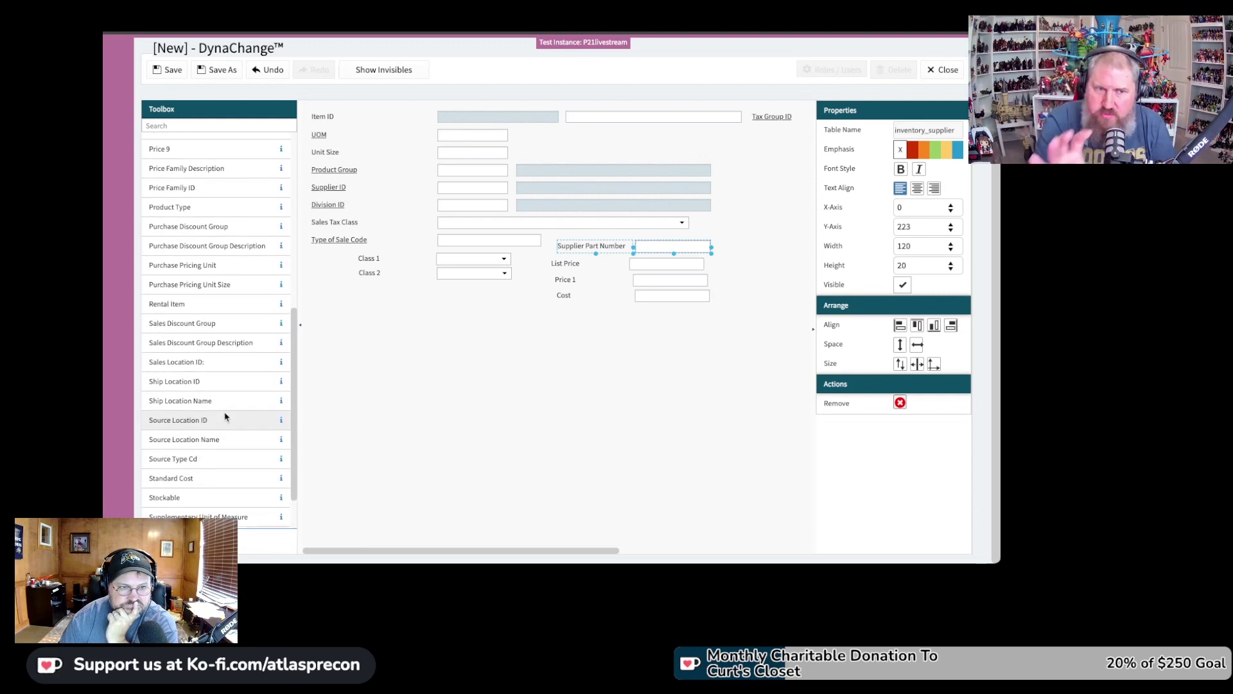
pyautogui.scroll(4, 224, 414)
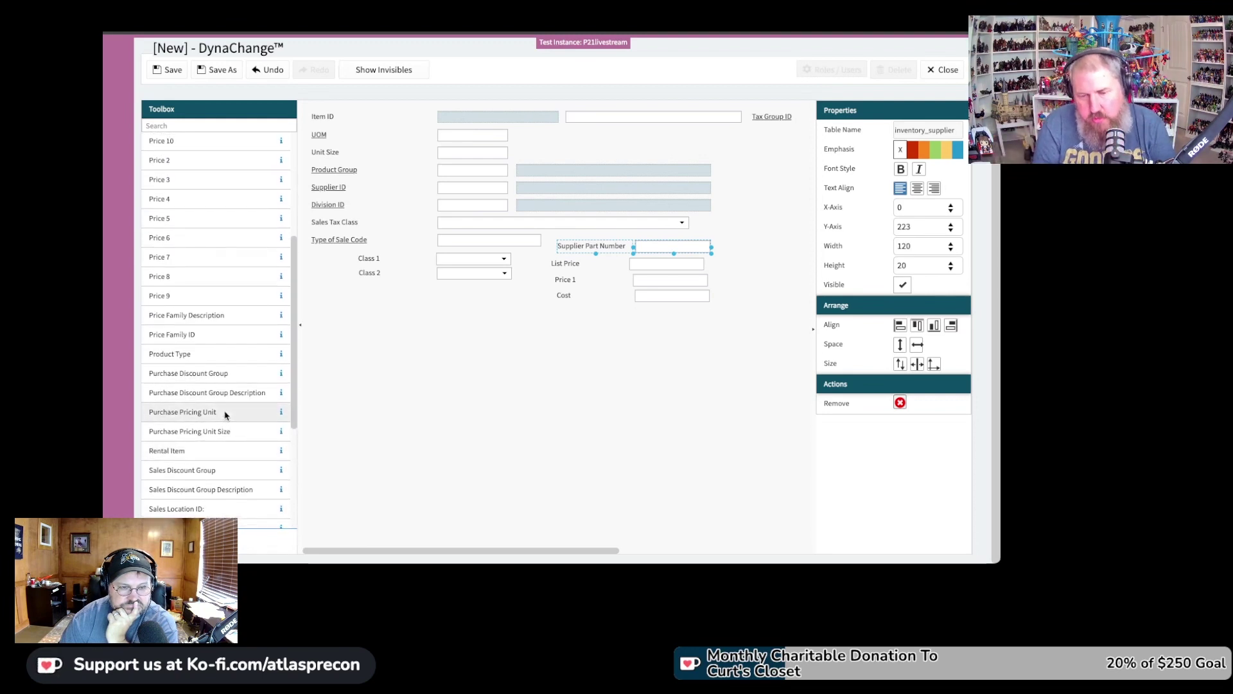
pyautogui.scroll(2, 224, 416)
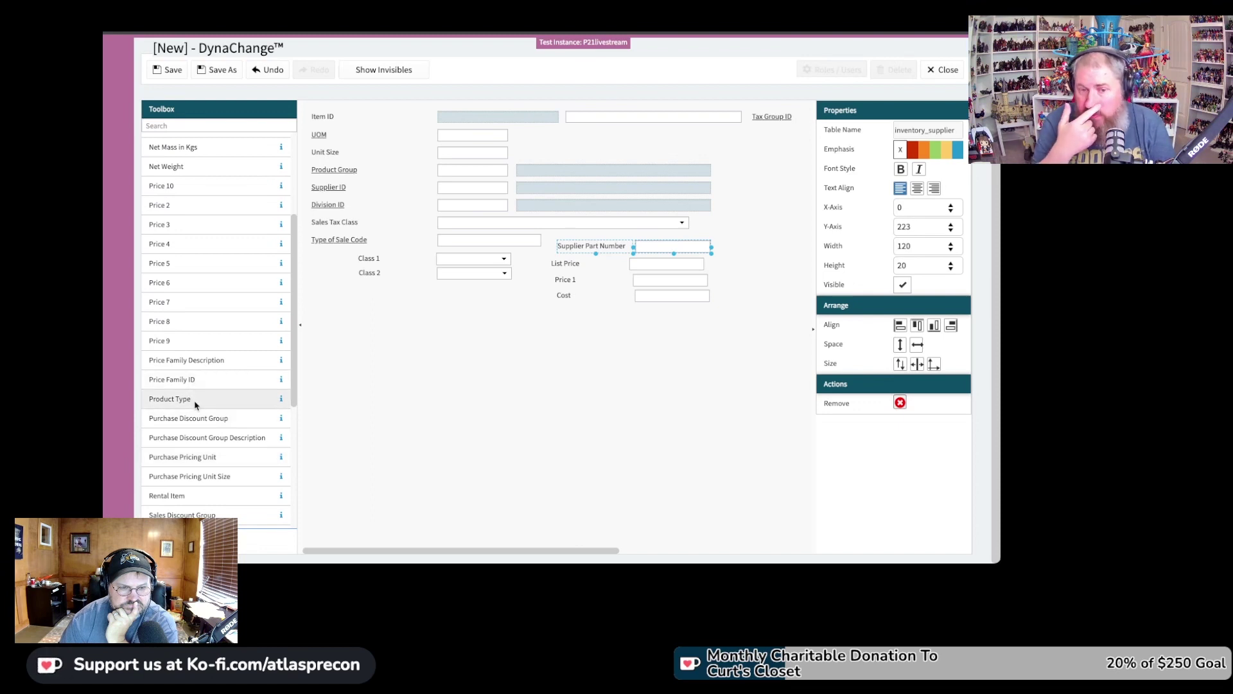
pyautogui.moveTo(194, 404); pyautogui.dragTo(595, 147)
# Add a Purchase Pricing Unit field below Class 2, then remove it
pyautogui.scroll(3, 222, 289)
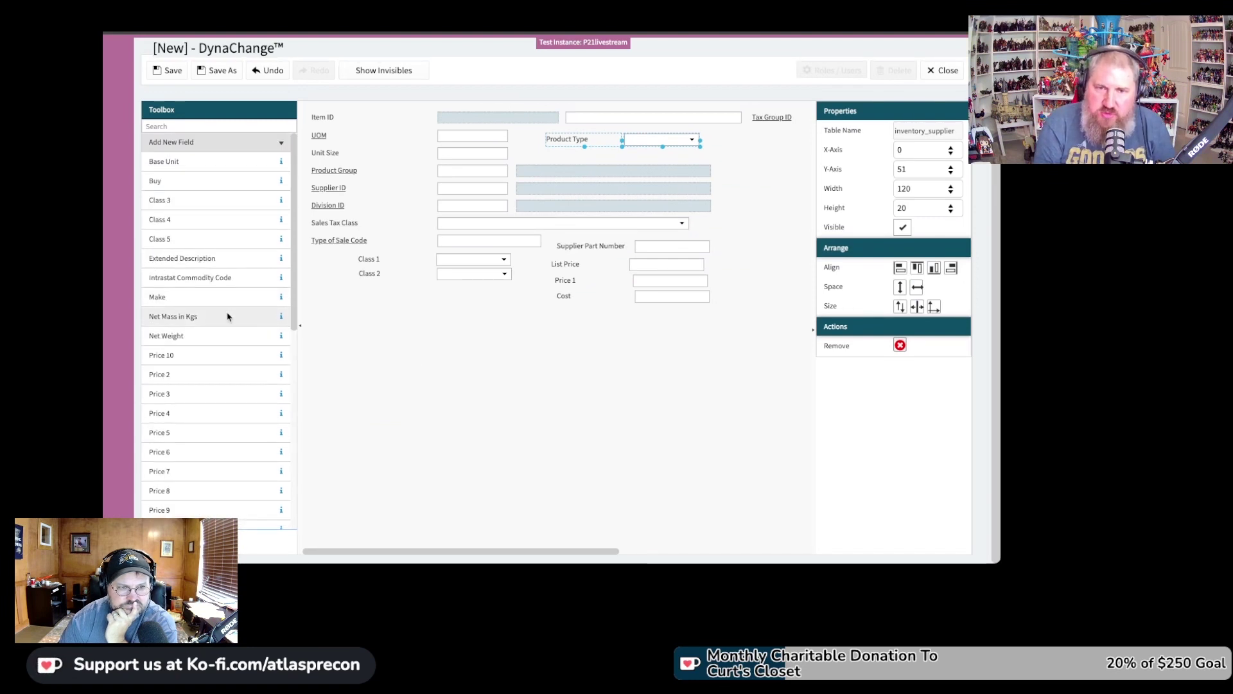
pyautogui.scroll(-3, 228, 320)
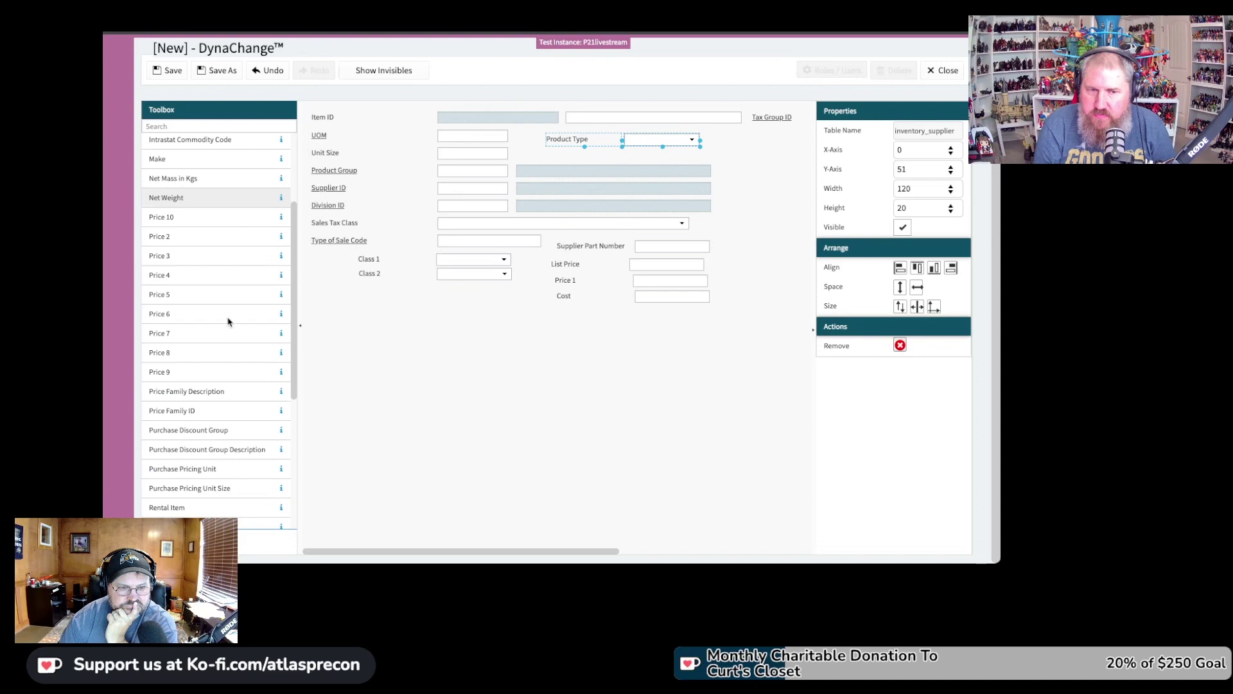
pyautogui.scroll(-1, 229, 322)
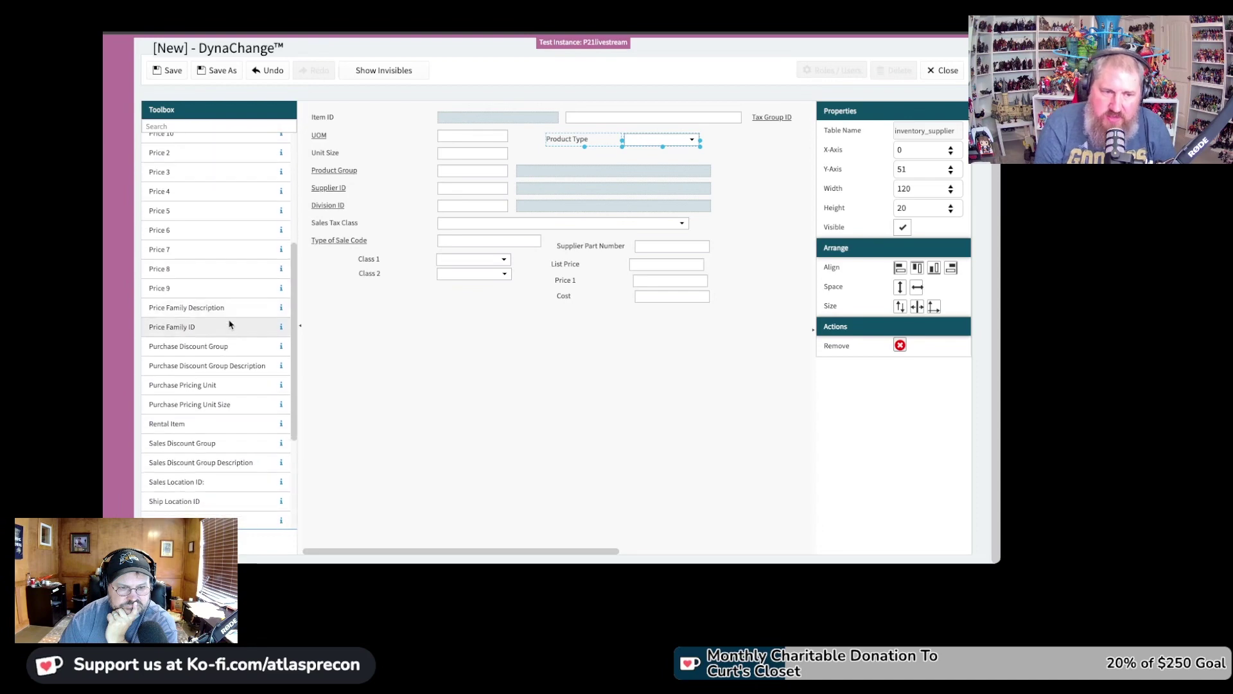
pyautogui.scroll(-1, 230, 327)
pyautogui.moveTo(209, 375); pyautogui.dragTo(394, 305)
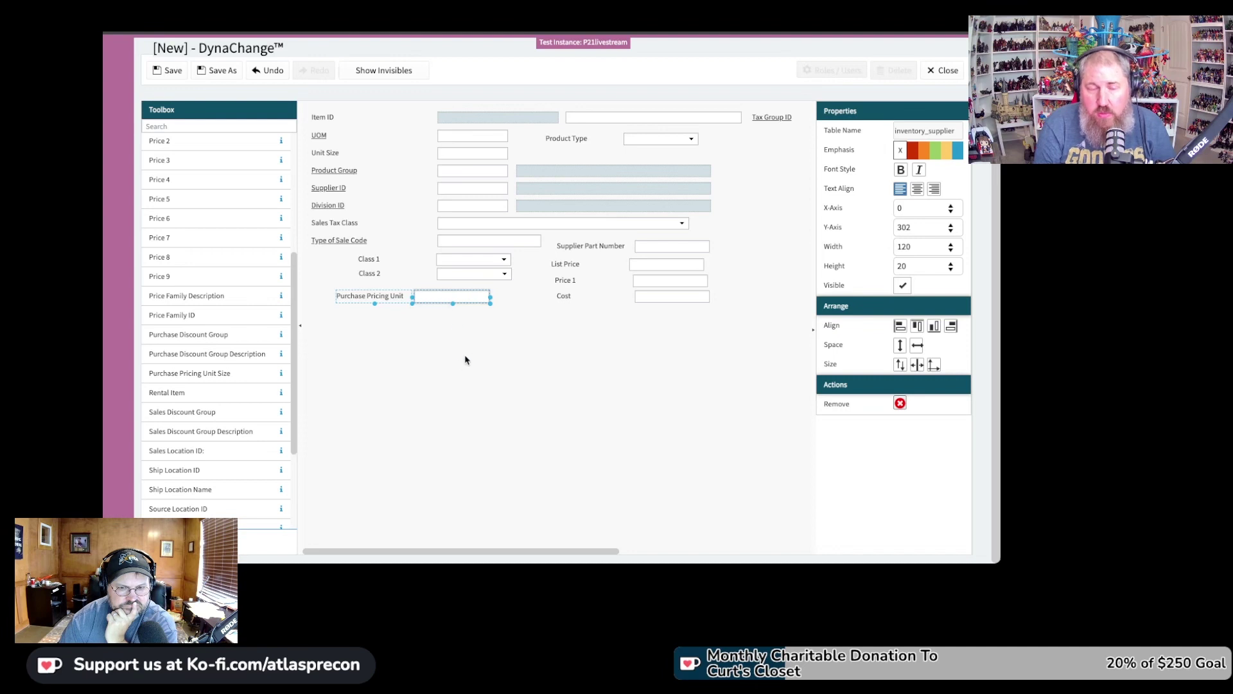
pyautogui.click(900, 403)
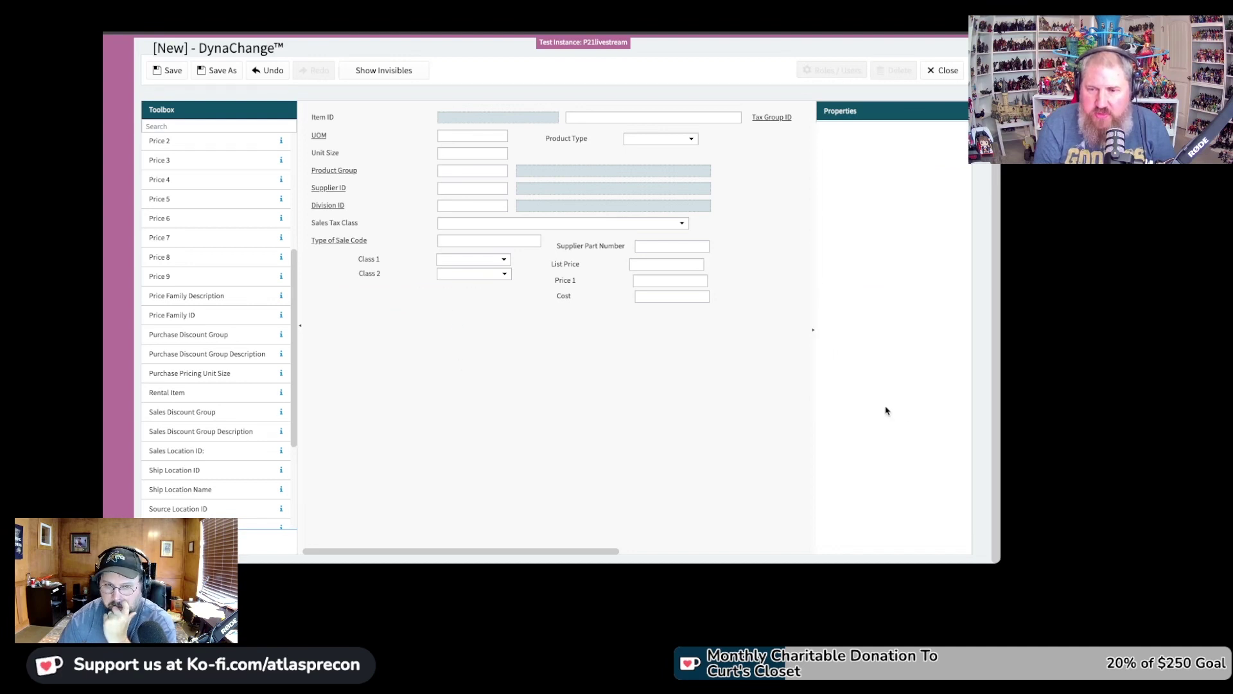
# Review the Product Type, Cost, Supplier Part Number and Sales Tax Class field settings
pyautogui.click(659, 138)
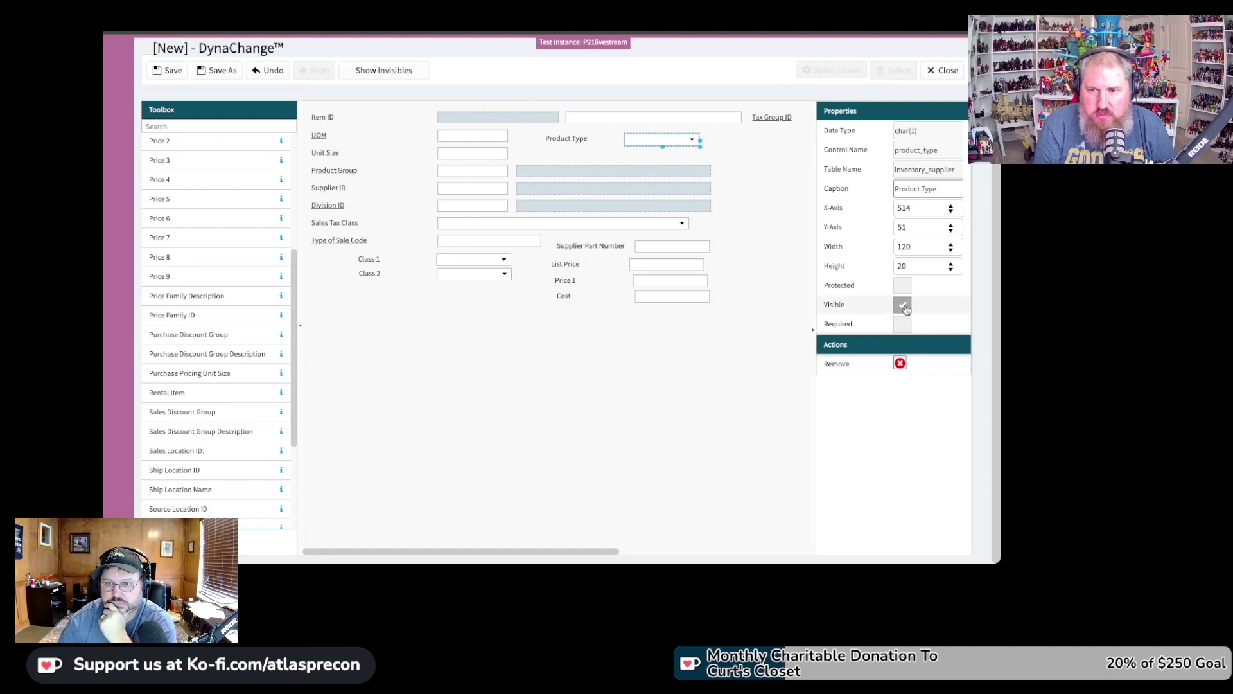
pyautogui.click(675, 297)
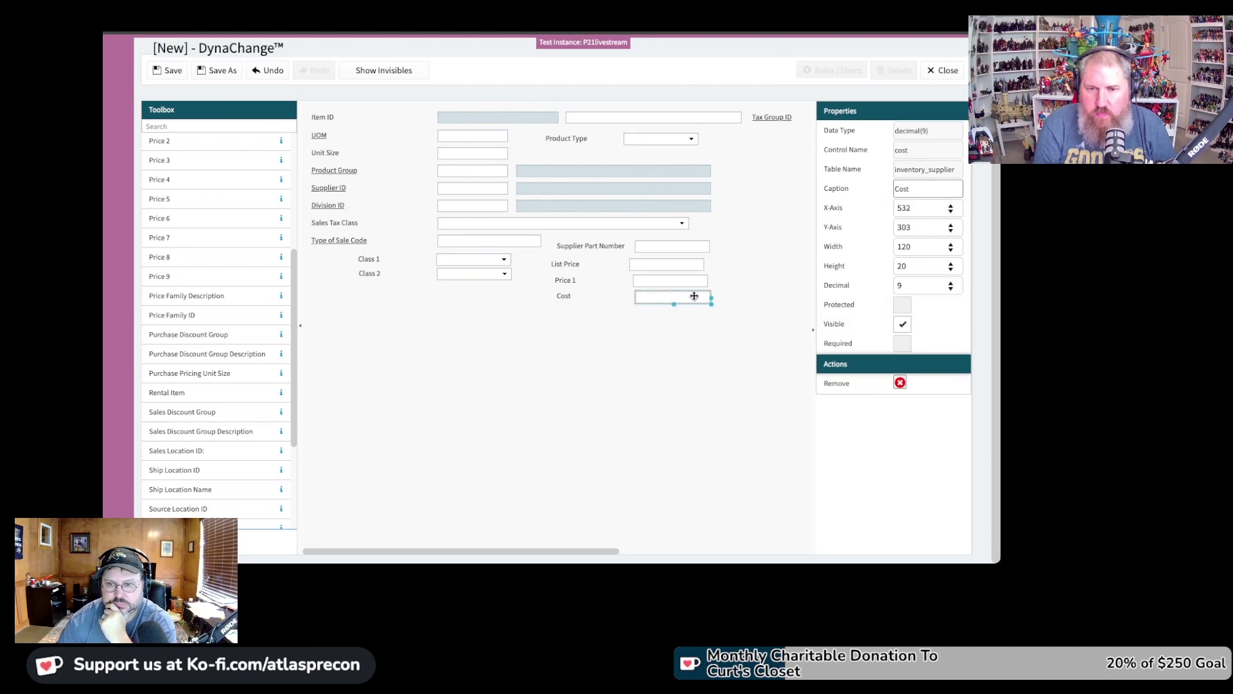
pyautogui.click(679, 246)
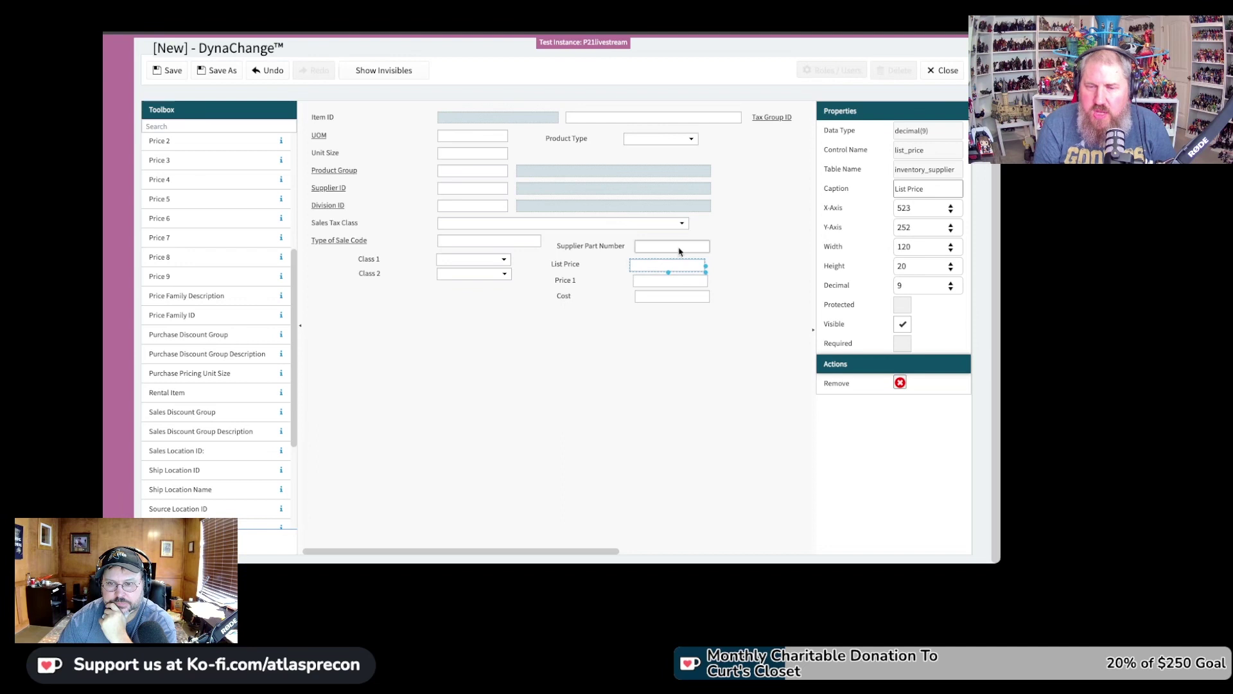
pyautogui.click(587, 224)
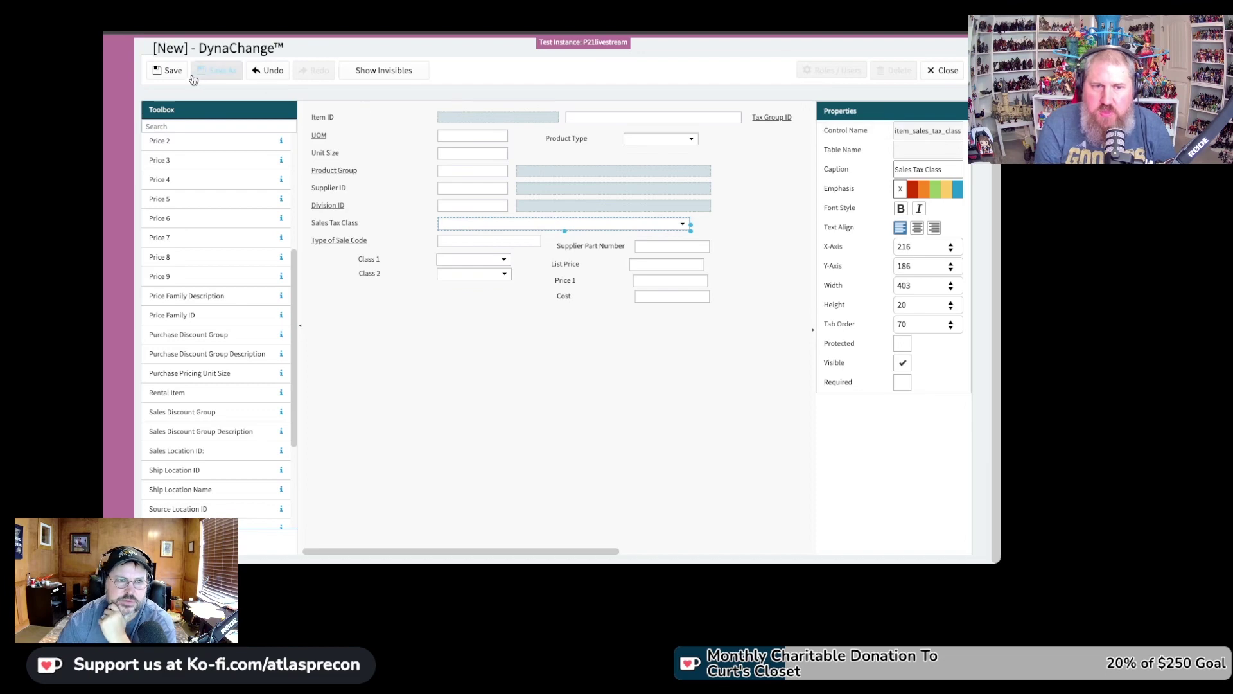
pyautogui.click(170, 72)
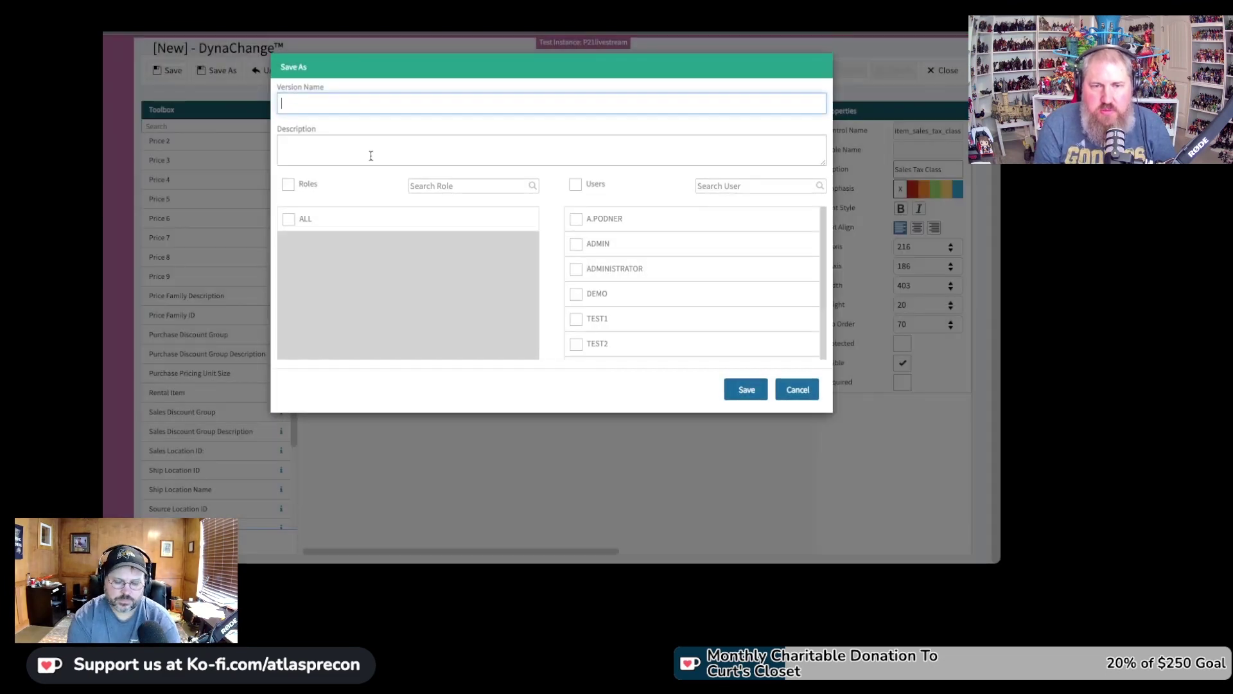
# Save the layout as version 'screen_itemotf' with a description, available to Roles/ALL
pyautogui.write('screen')
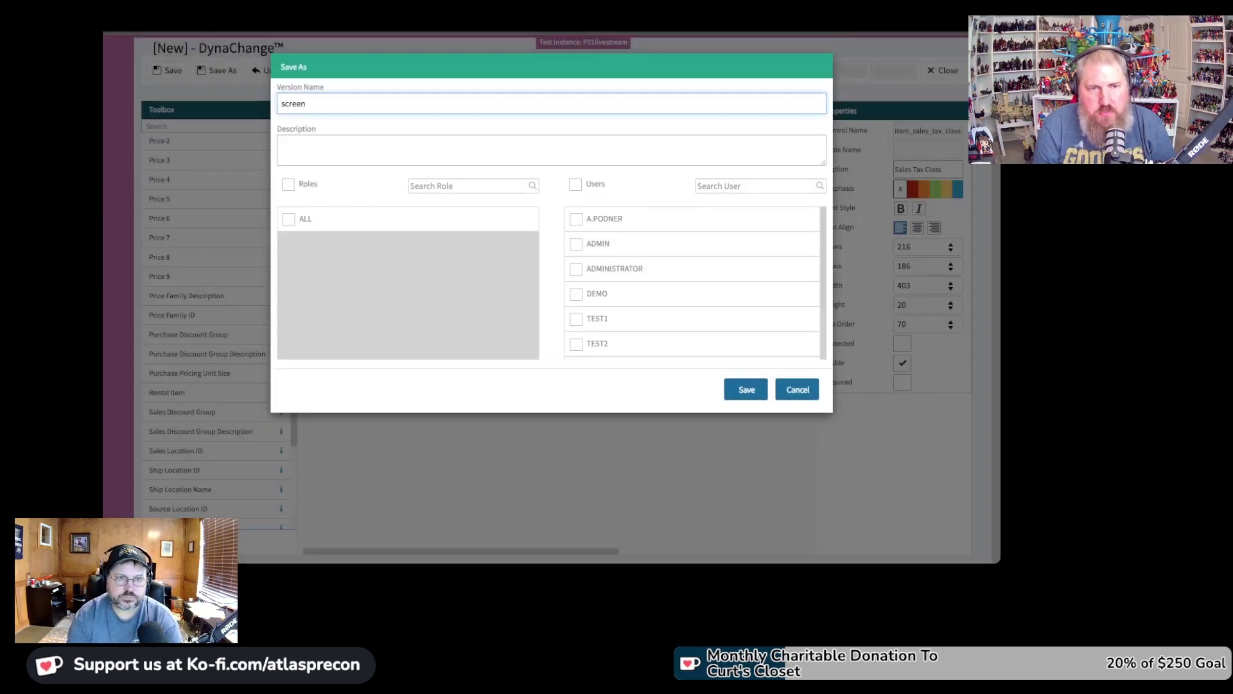
pyautogui.write('_item')
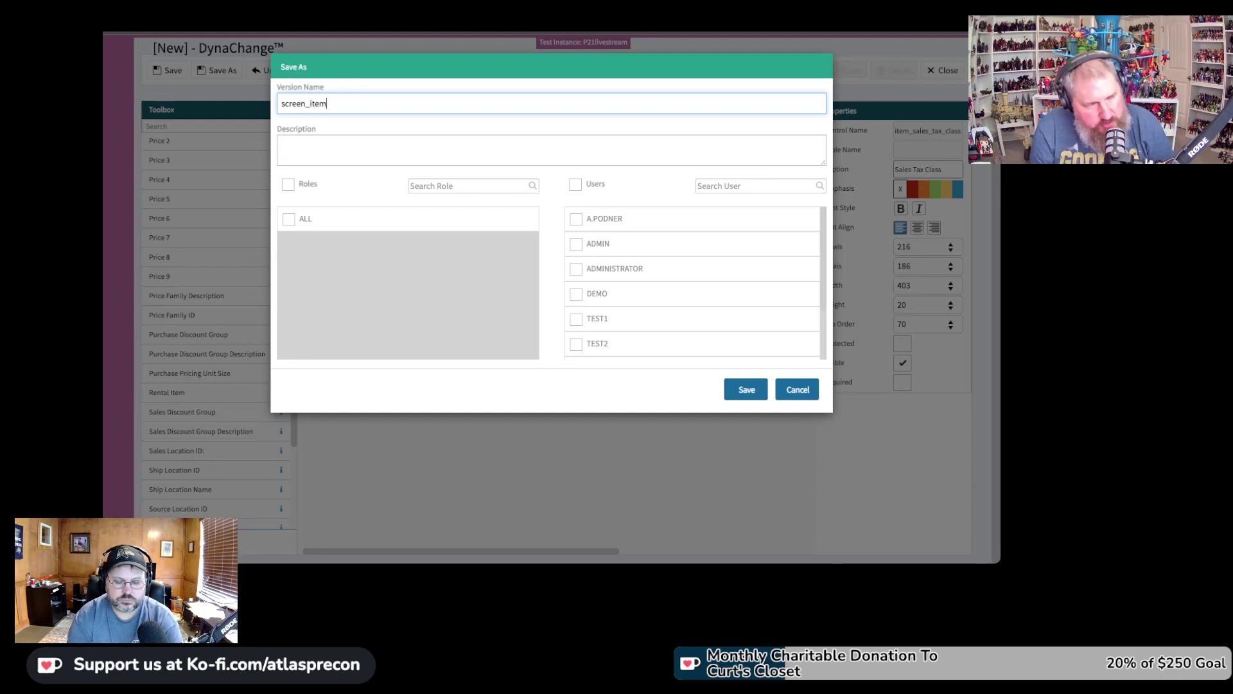
pyautogui.write('otf')
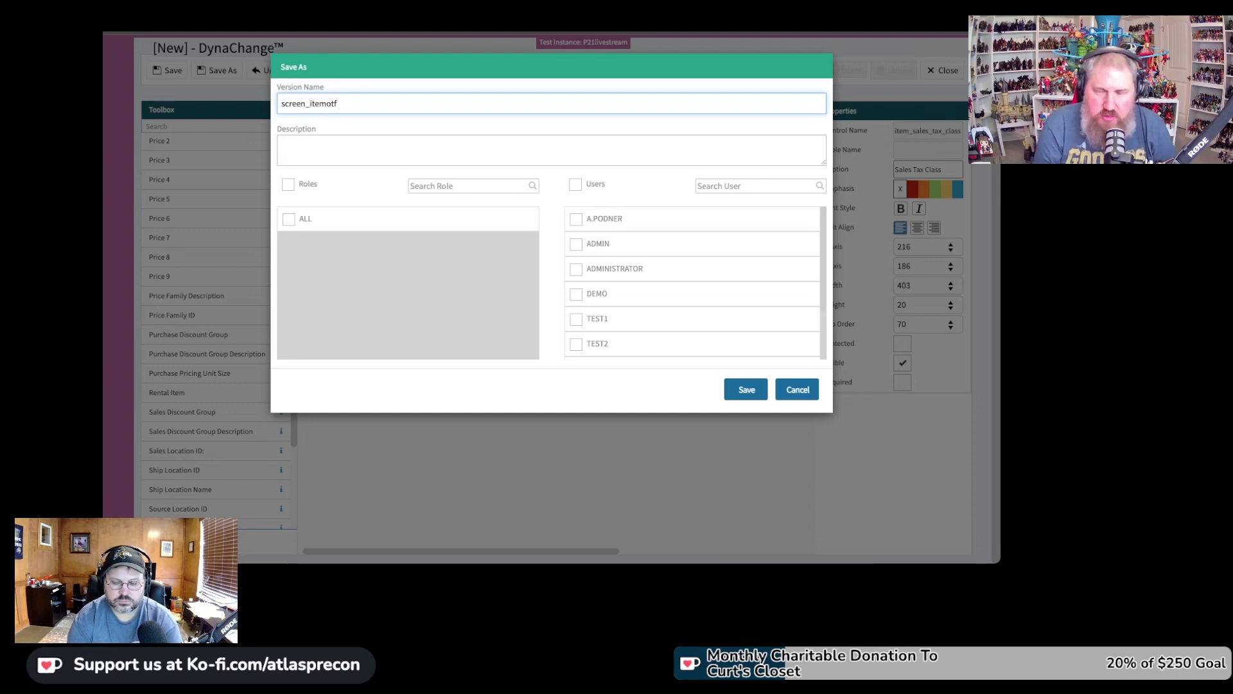
pyautogui.write('-')
pyautogui.press('BackSpace')
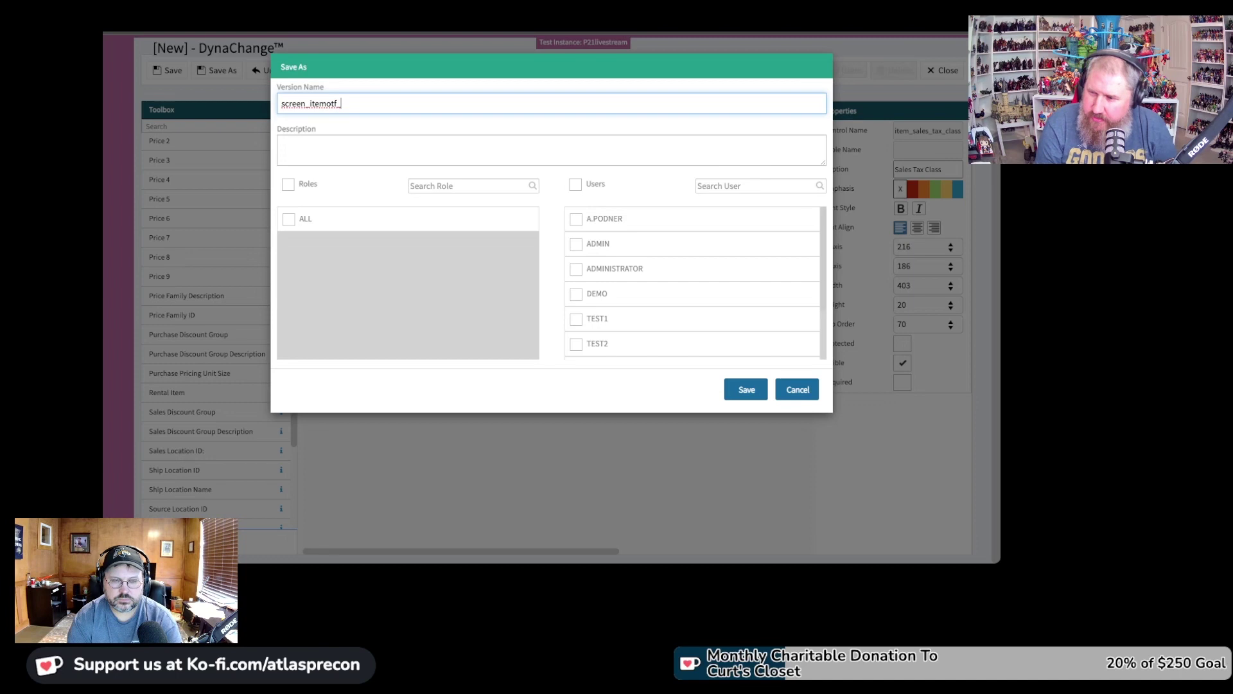
pyautogui.click(318, 155)
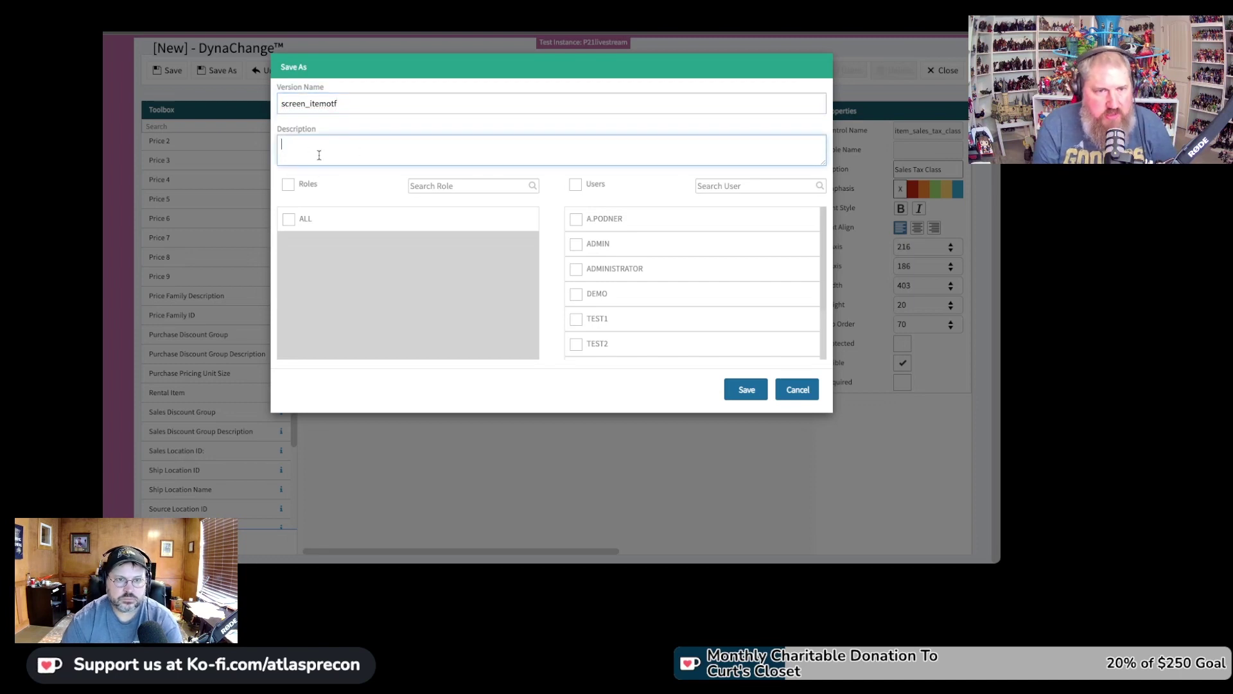
pyautogui.write('x')
pyautogui.click(288, 185)
pyautogui.click(747, 391)
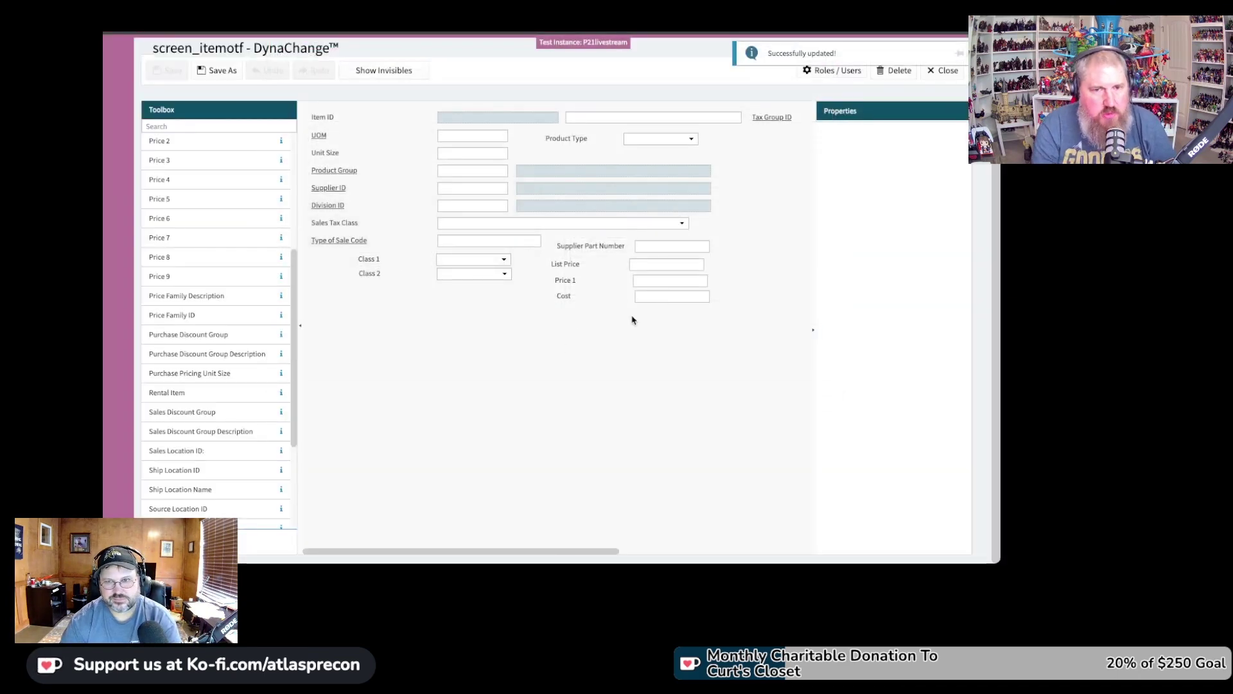
pyautogui.click(950, 77)
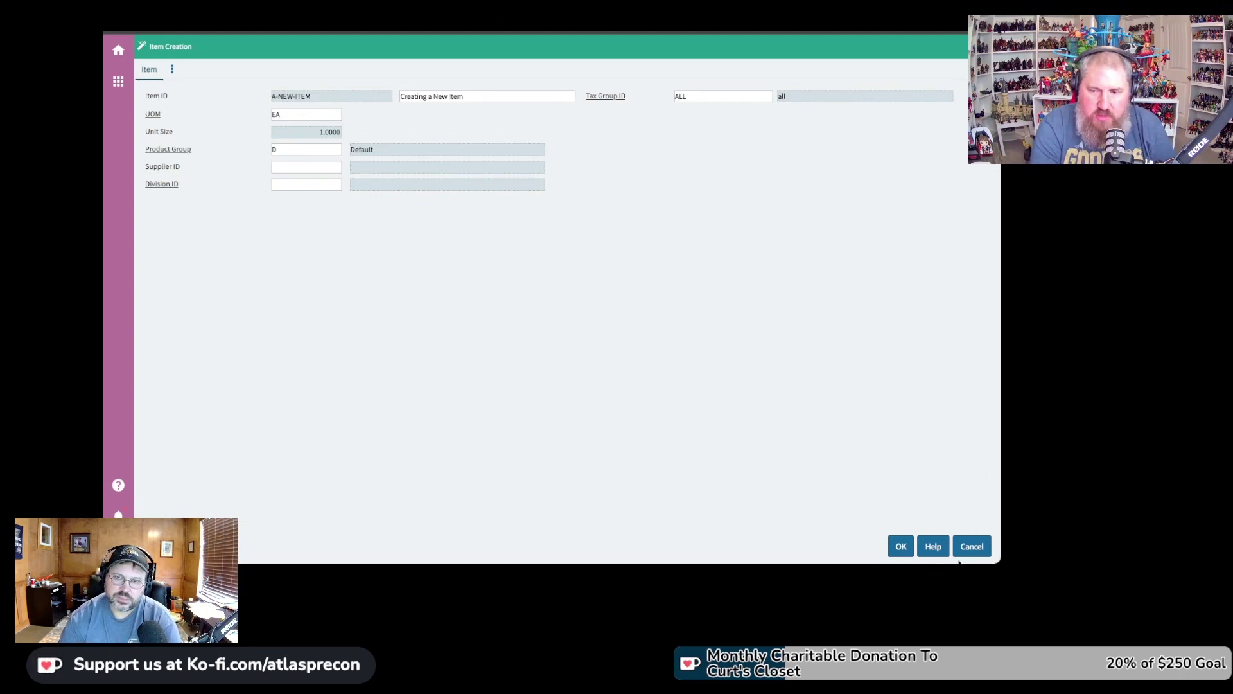
# Back in Order Entry, look up A-NEW-ITEM and choose Add New to reopen Item Creation
pyautogui.click(970, 546)
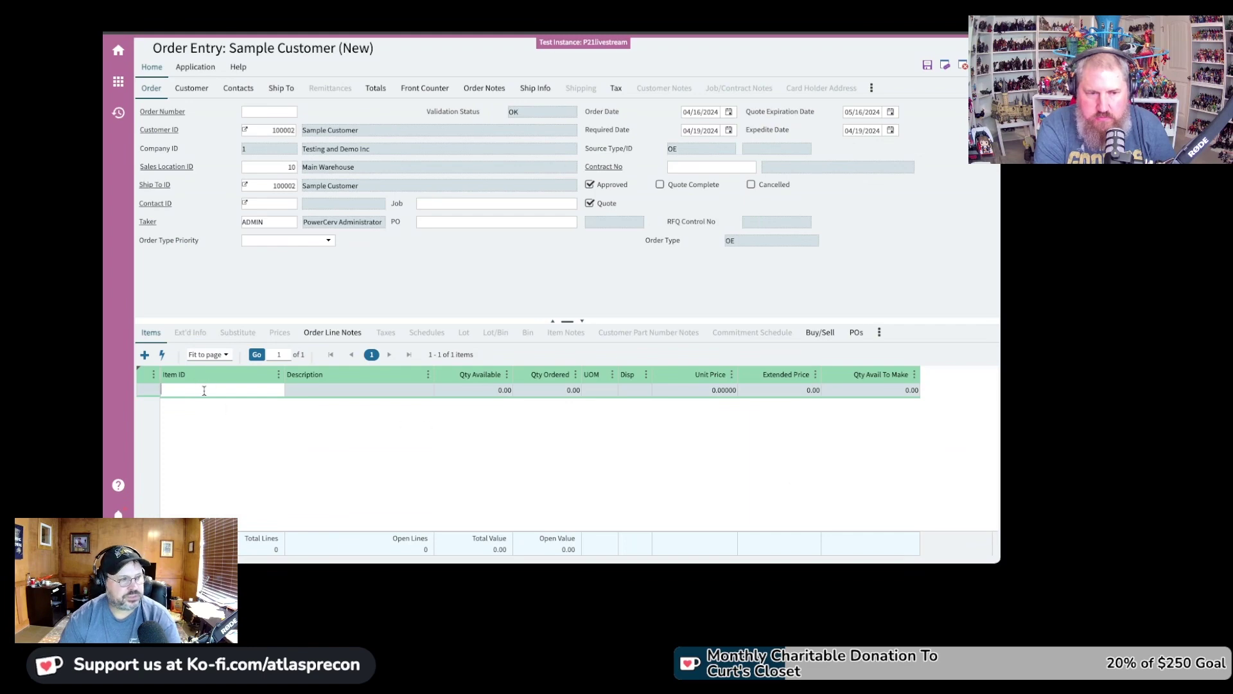
pyautogui.write('A')
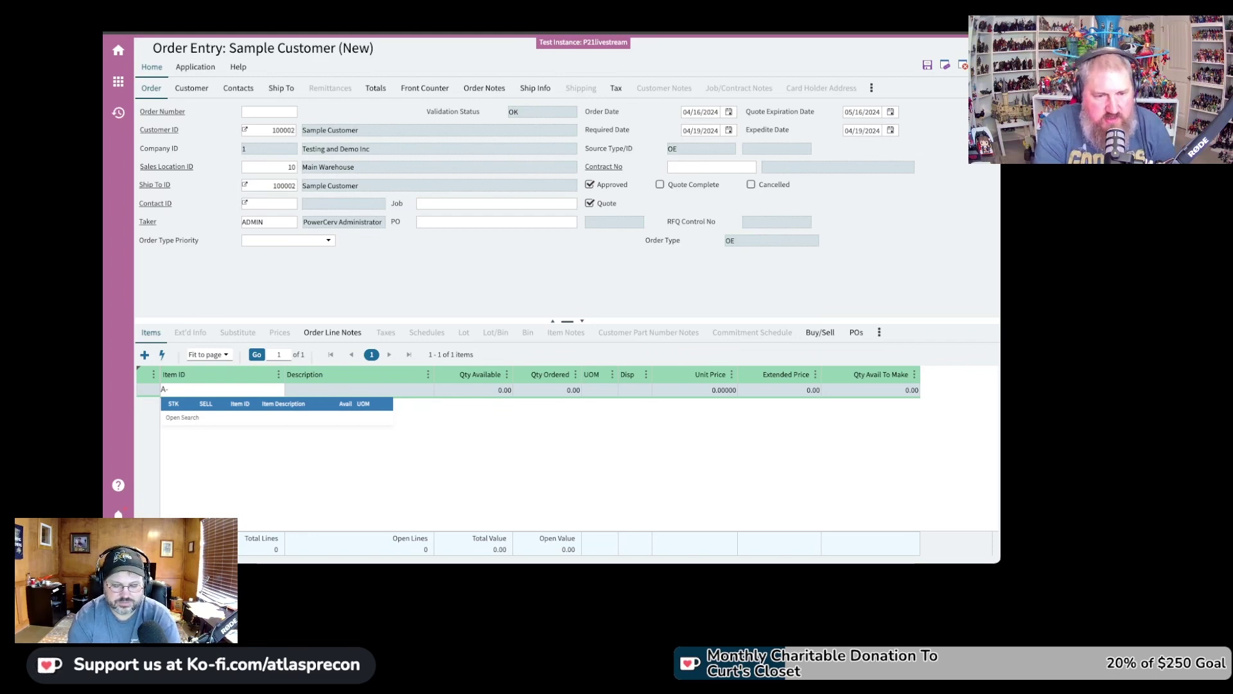
pyautogui.write('-')
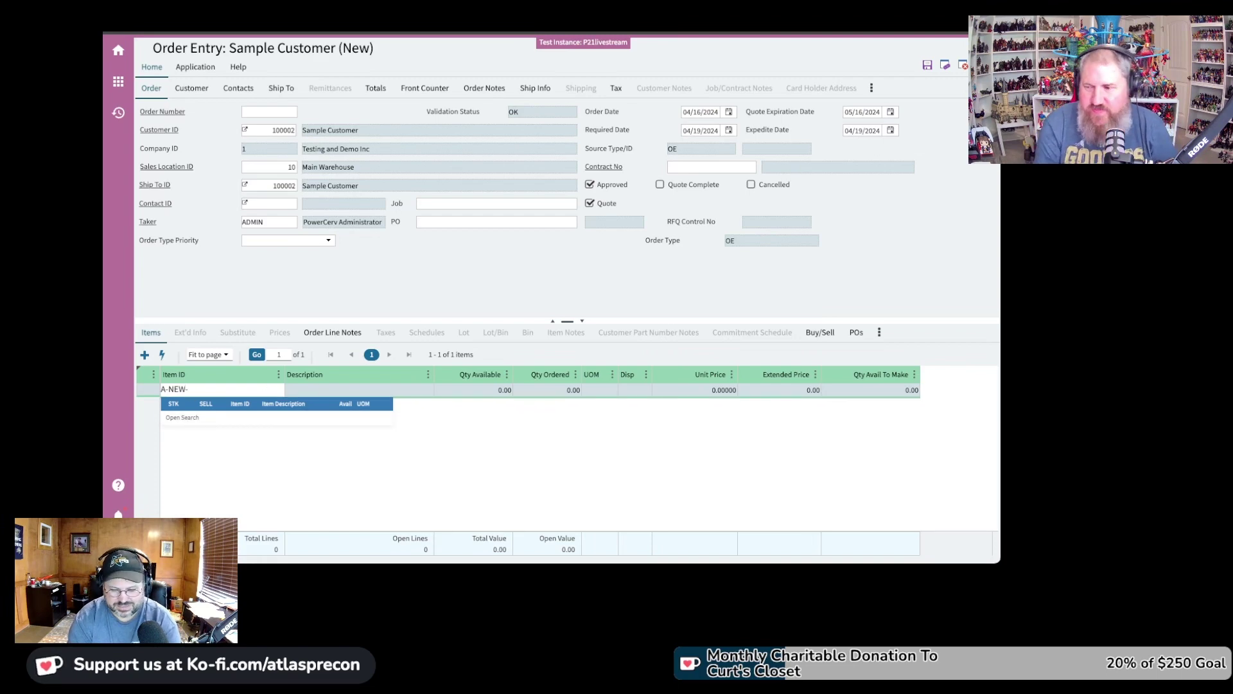
pyautogui.write('ITEM')
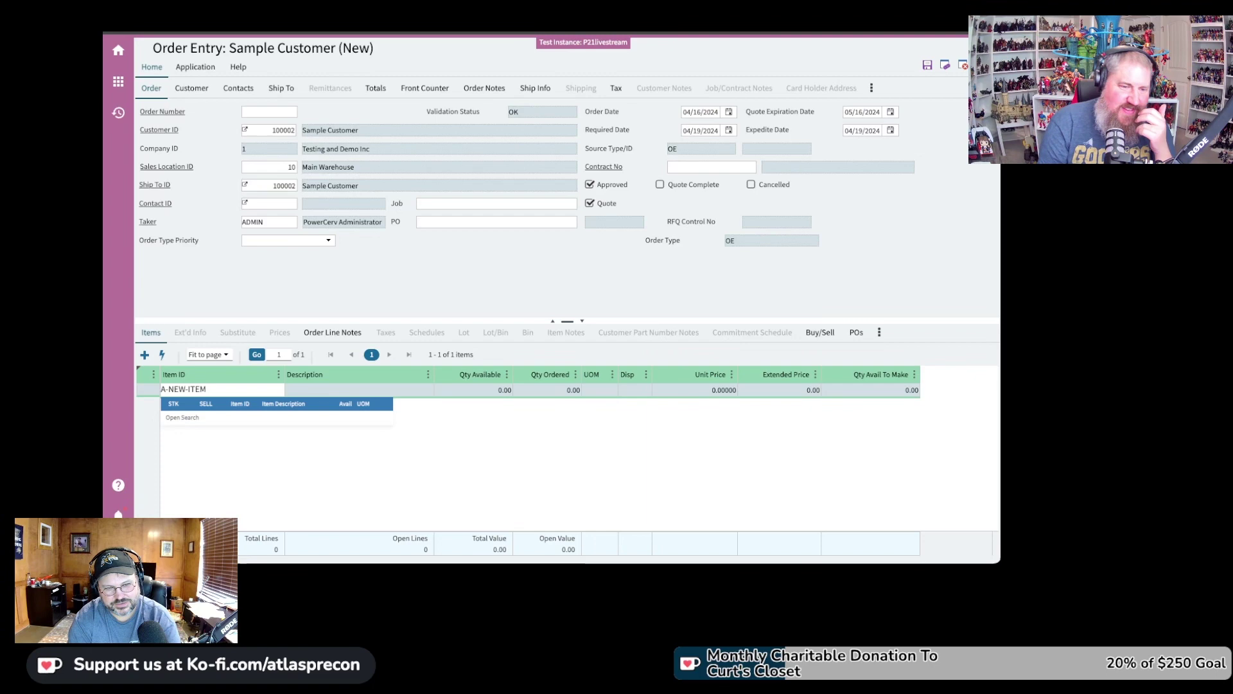
pyautogui.press('Tab')
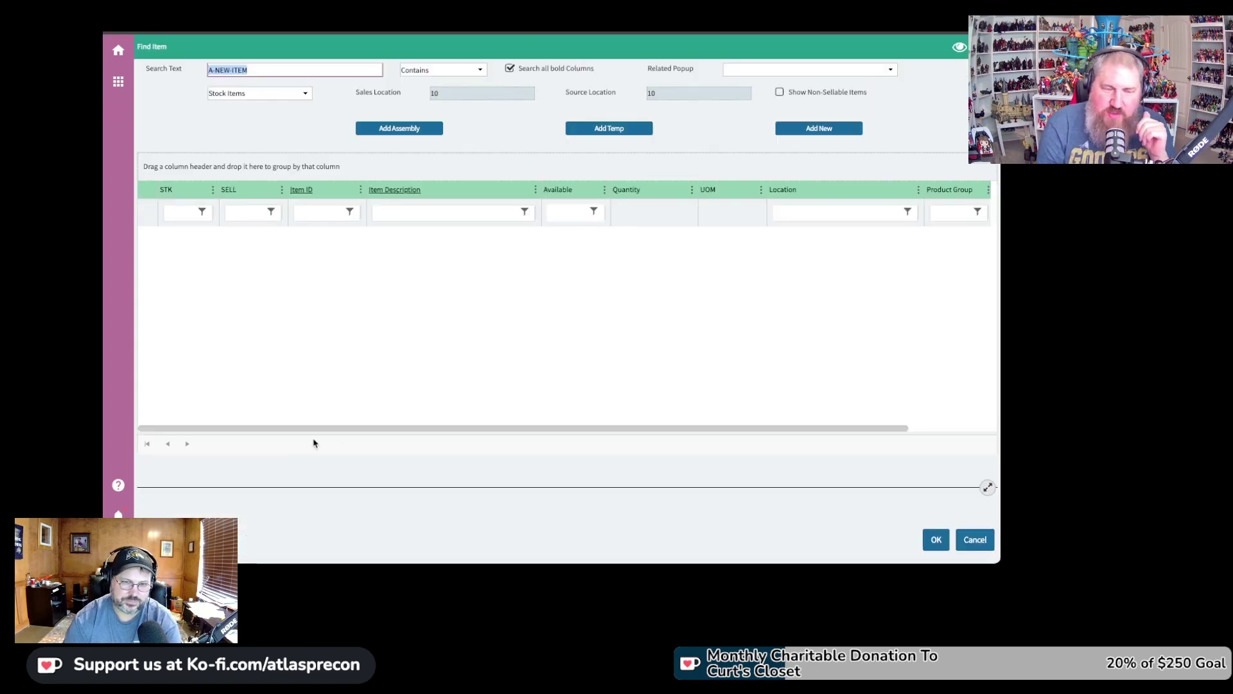
pyautogui.click(810, 132)
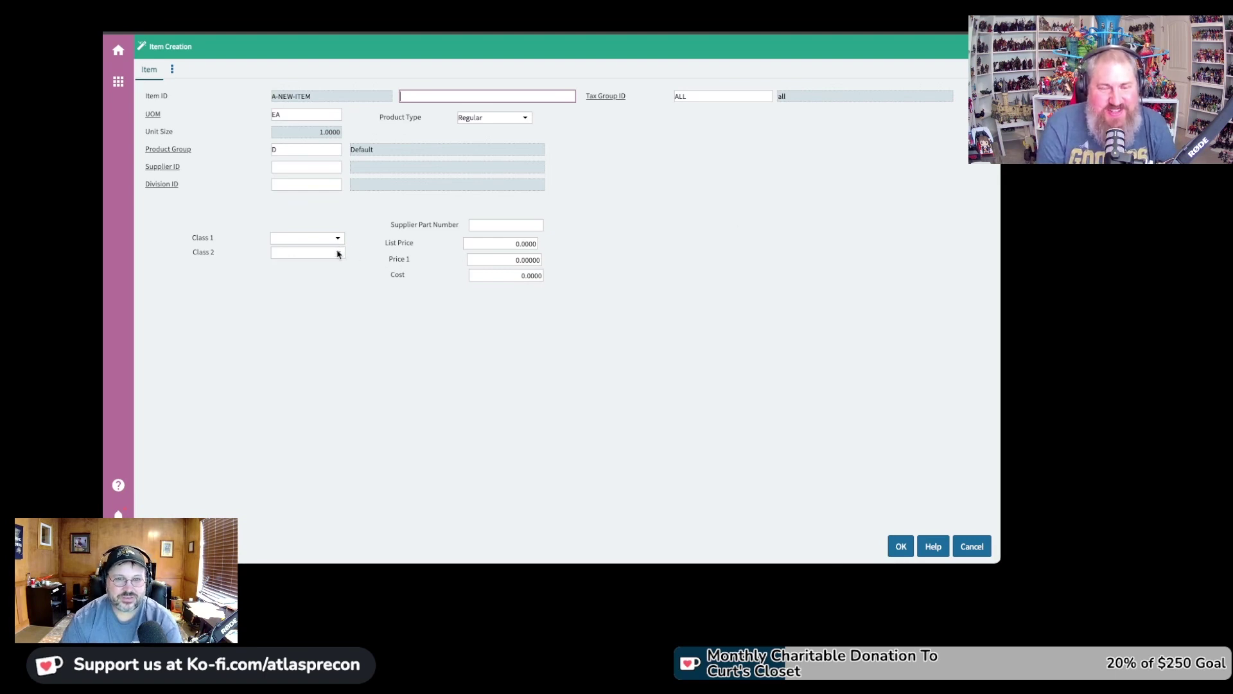
pyautogui.rightClick(707, 209)
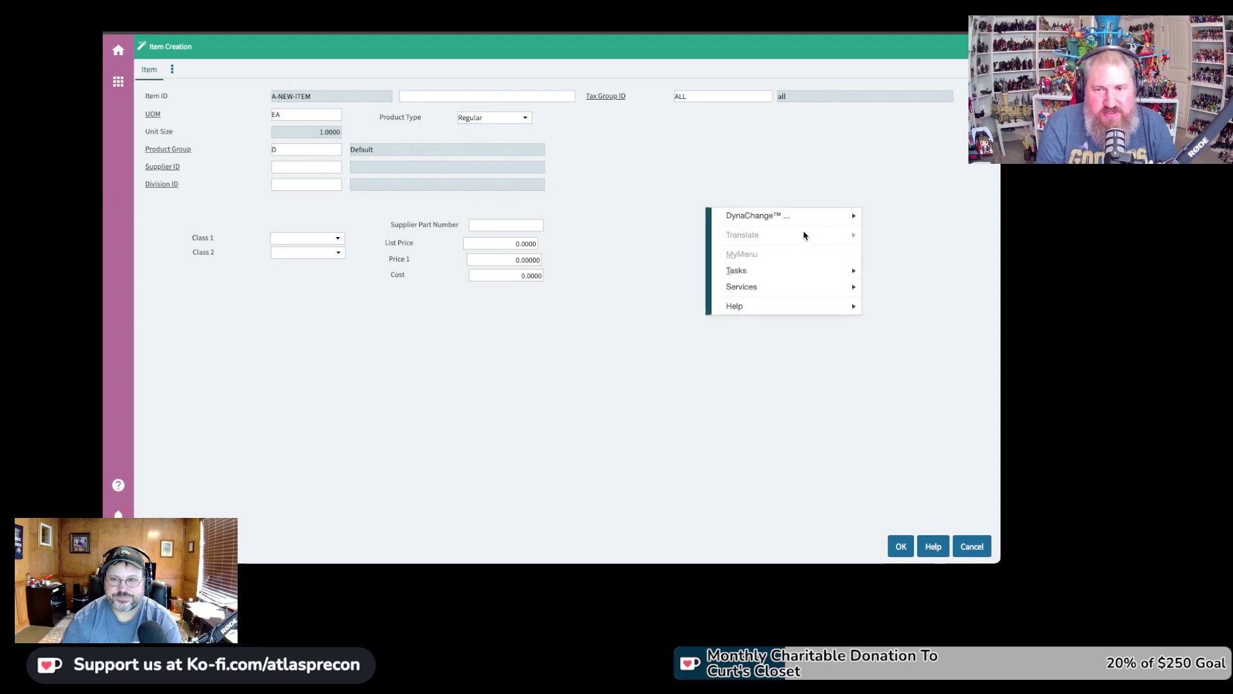
pyautogui.moveTo(807, 218)
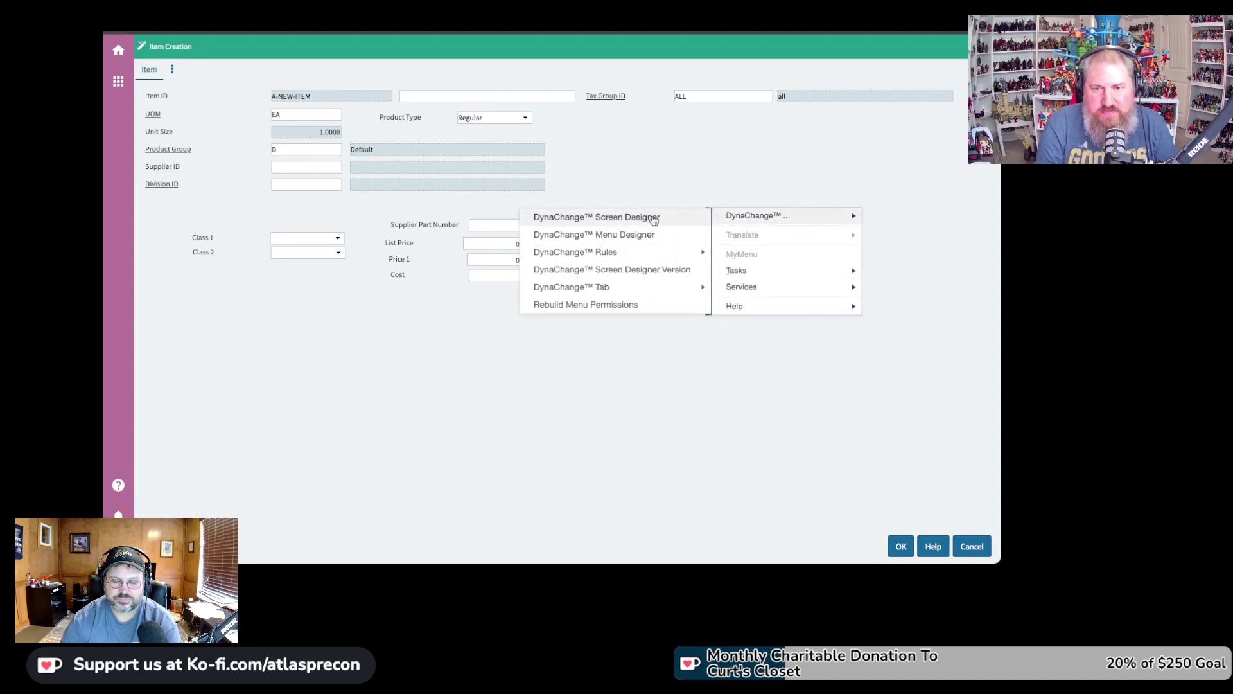
pyautogui.click(653, 220)
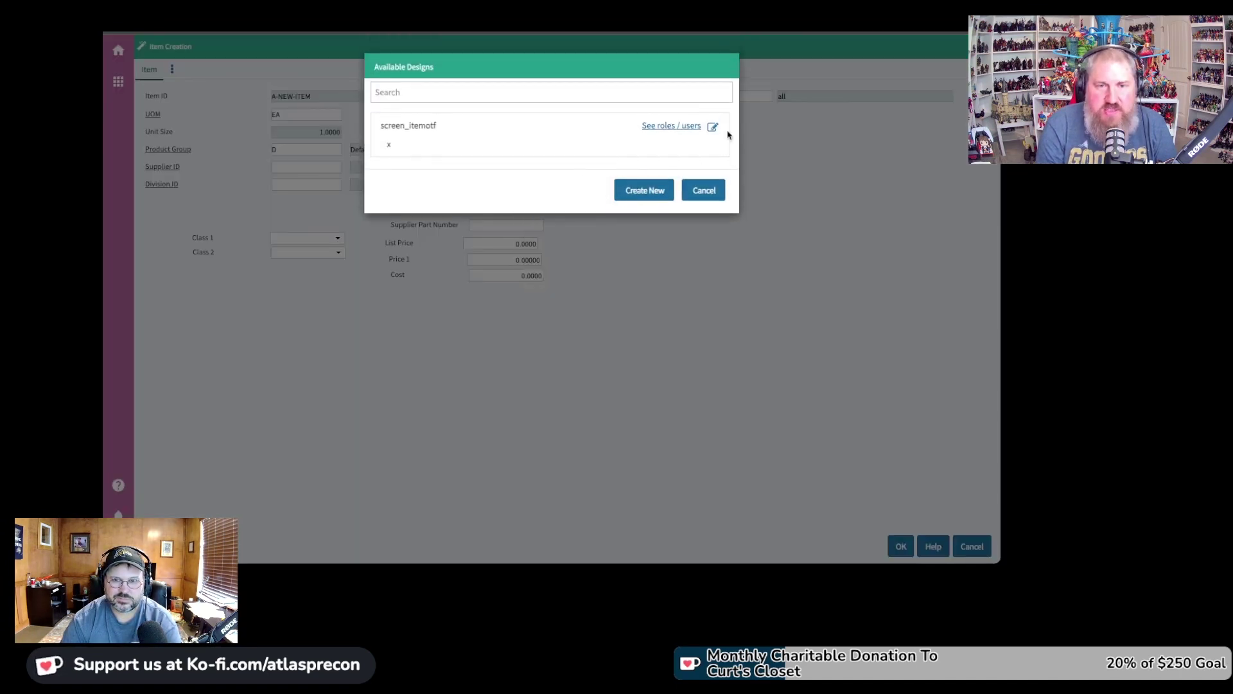
pyautogui.click(714, 129)
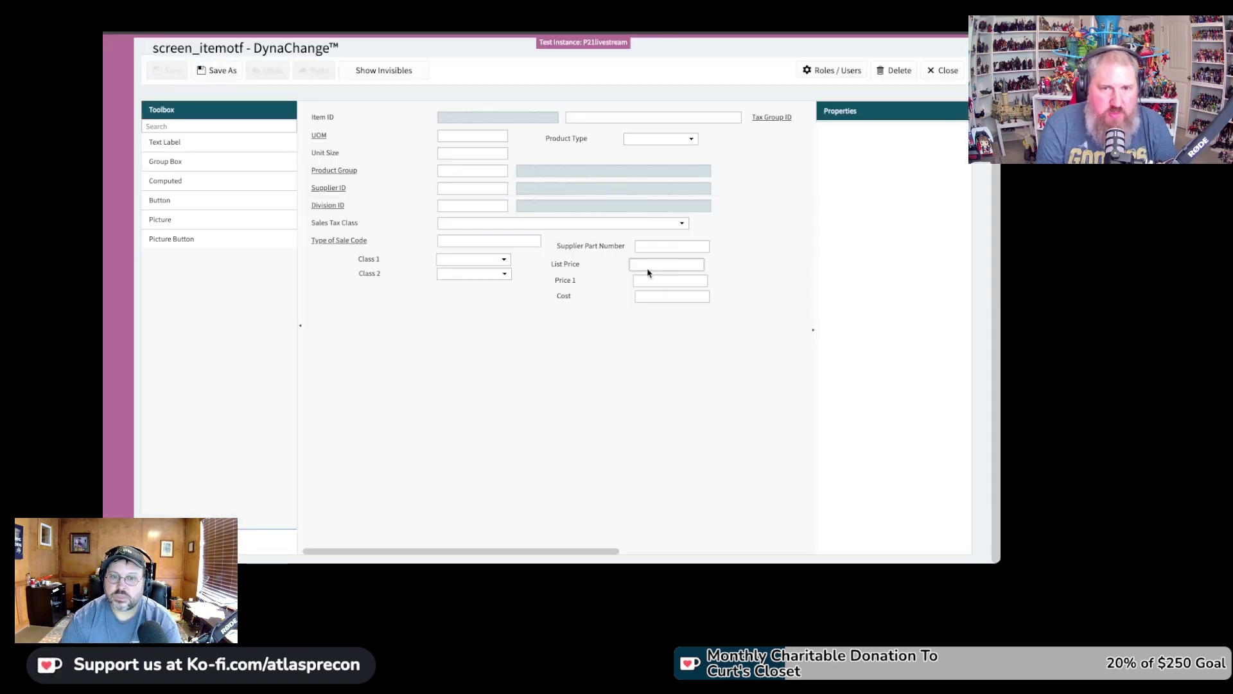
pyautogui.click(676, 251)
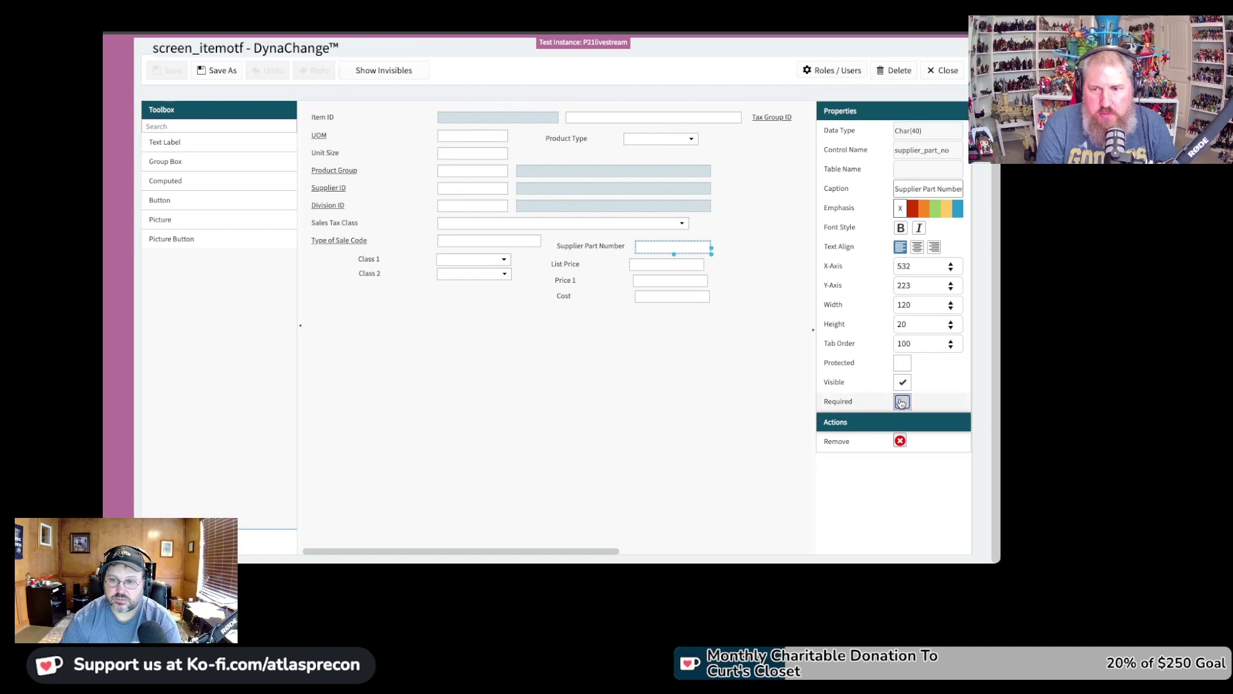
pyautogui.click(903, 403)
pyautogui.click(902, 403)
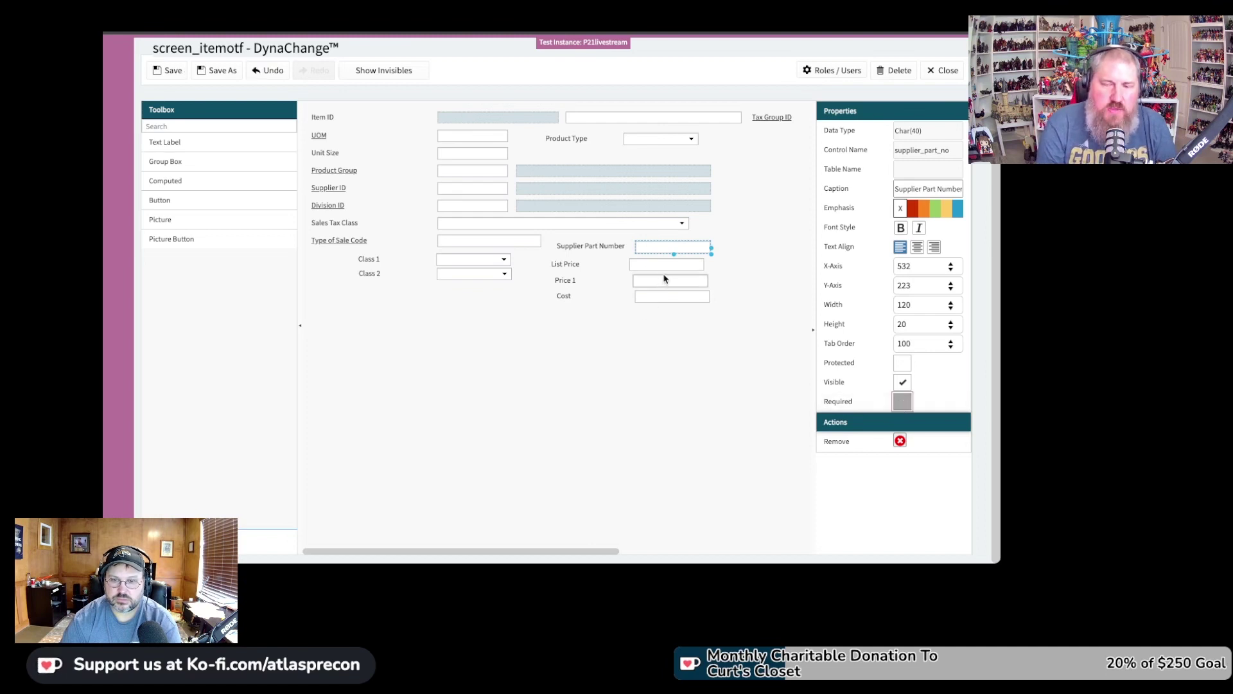
pyautogui.click(471, 495)
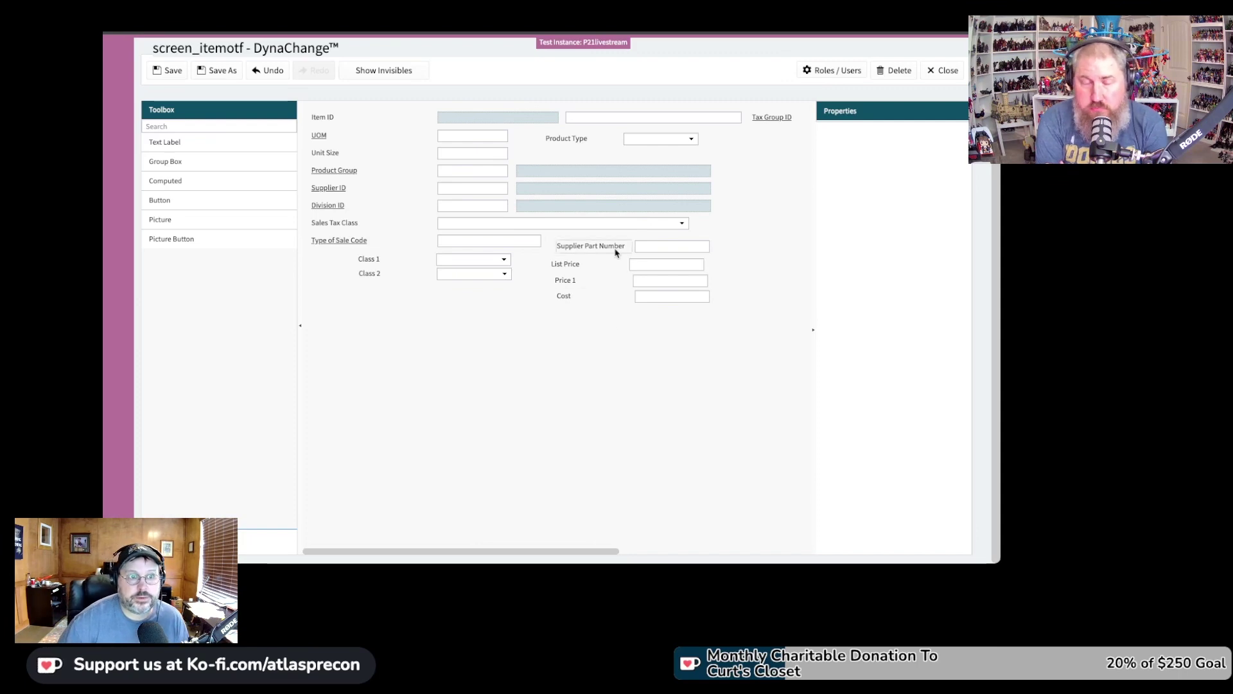
pyautogui.click(953, 76)
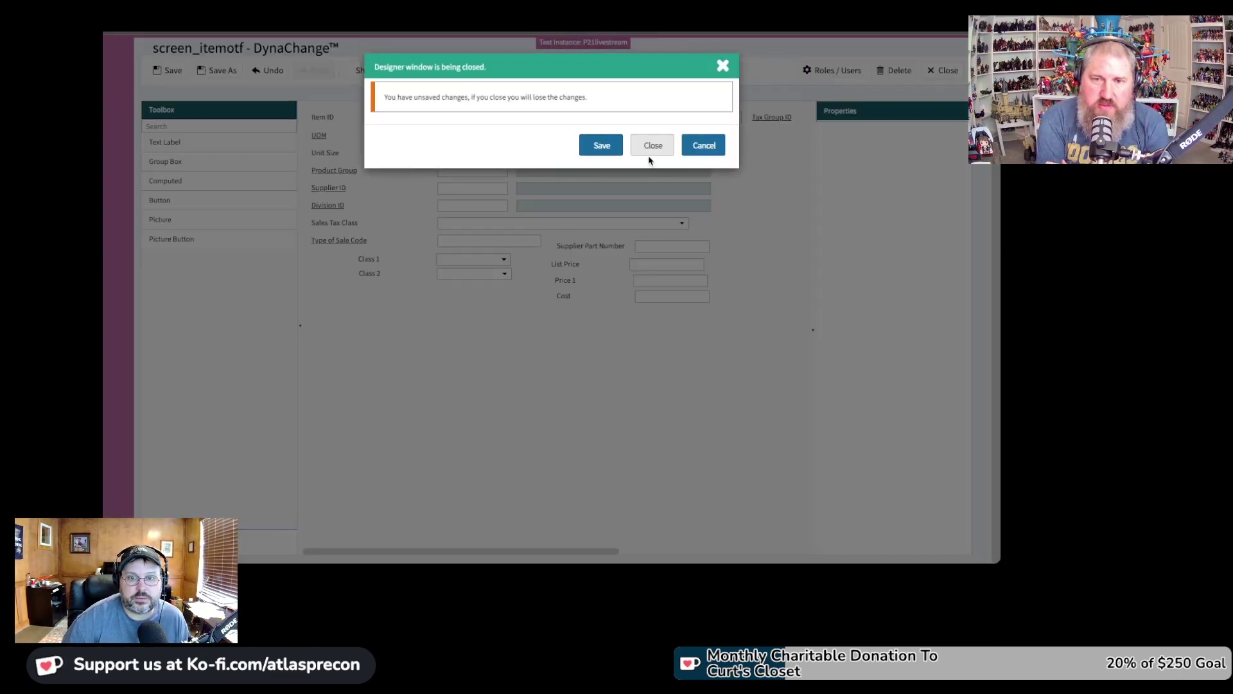
pyautogui.click(646, 150)
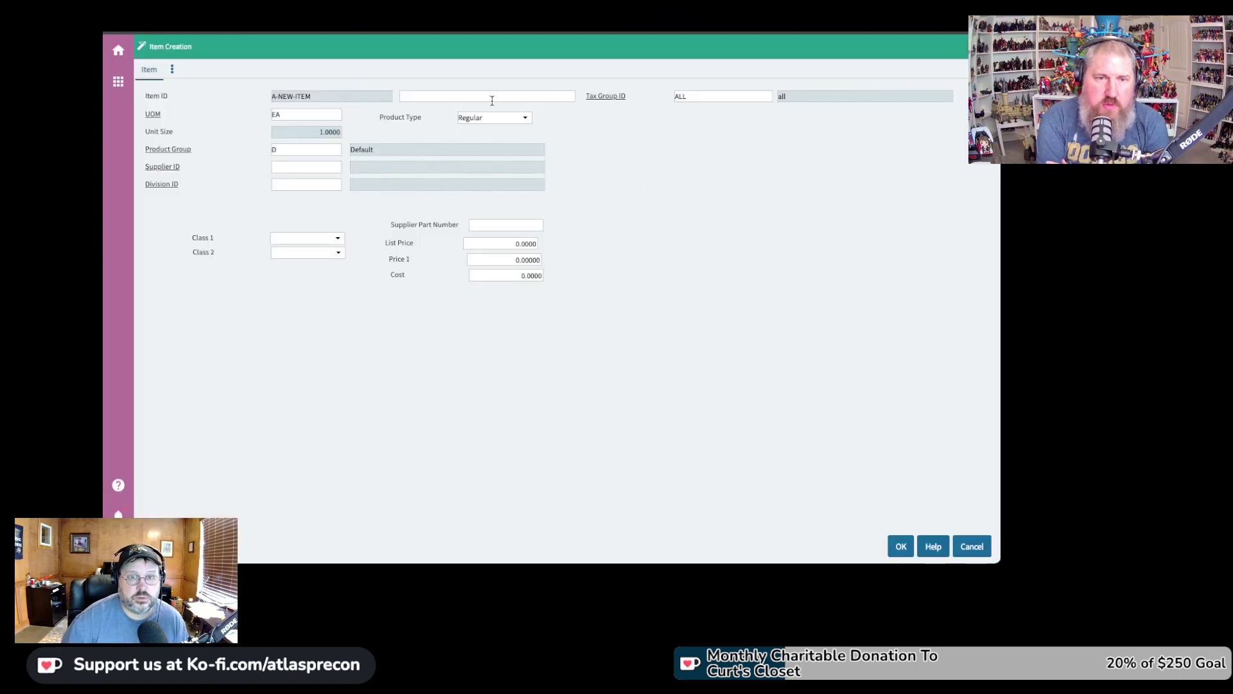
# Describe the item as 'Creating a New Item' and set supplier 100001
pyautogui.click(498, 98)
pyautogui.write('Creating a New Item')
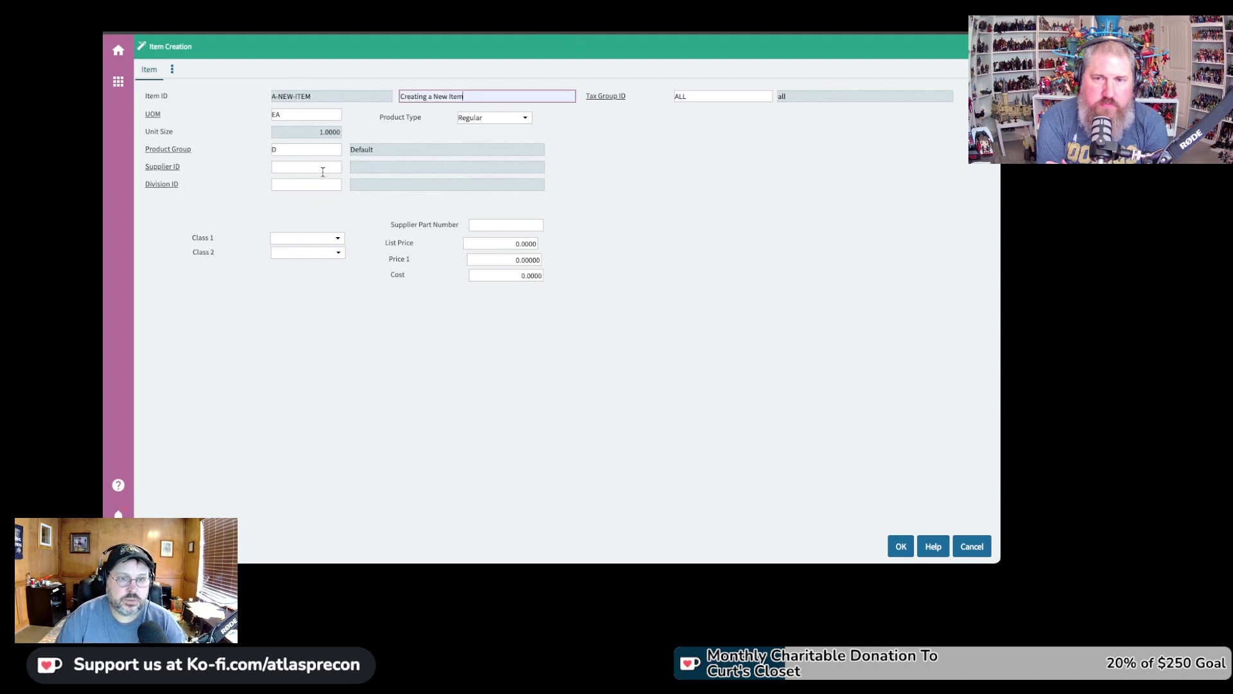
pyautogui.click(324, 170)
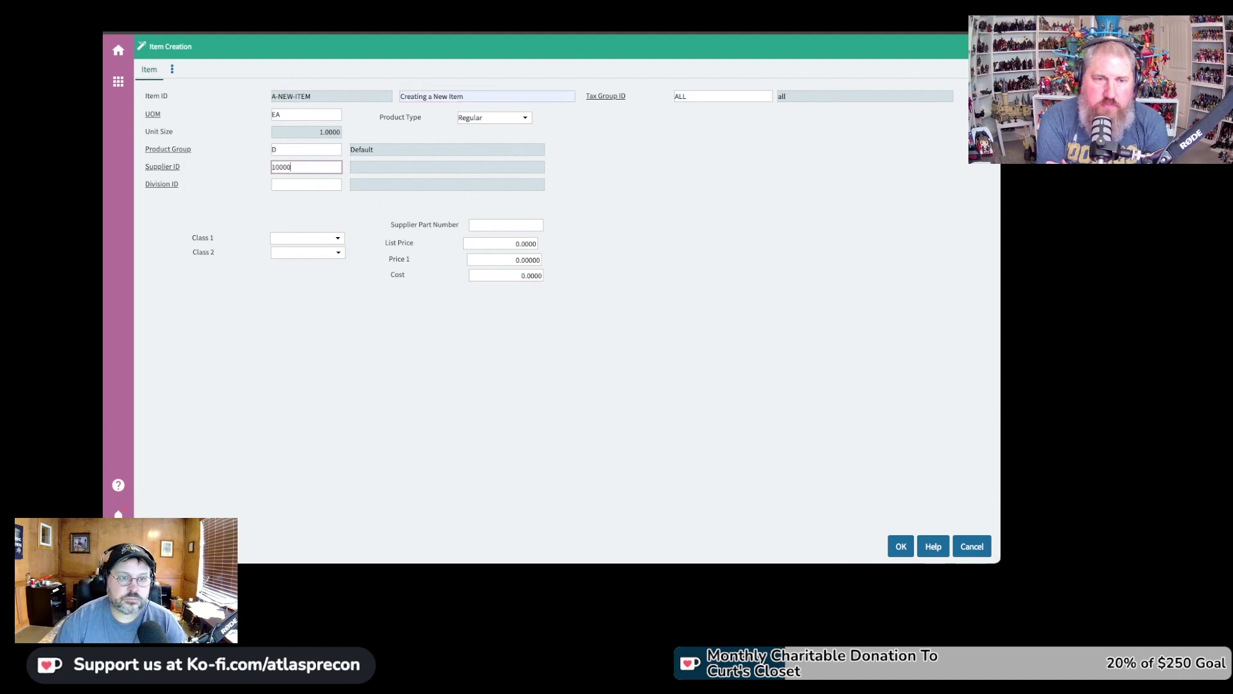
pyautogui.write('100002')
pyautogui.press('Tab')
pyautogui.write('100')
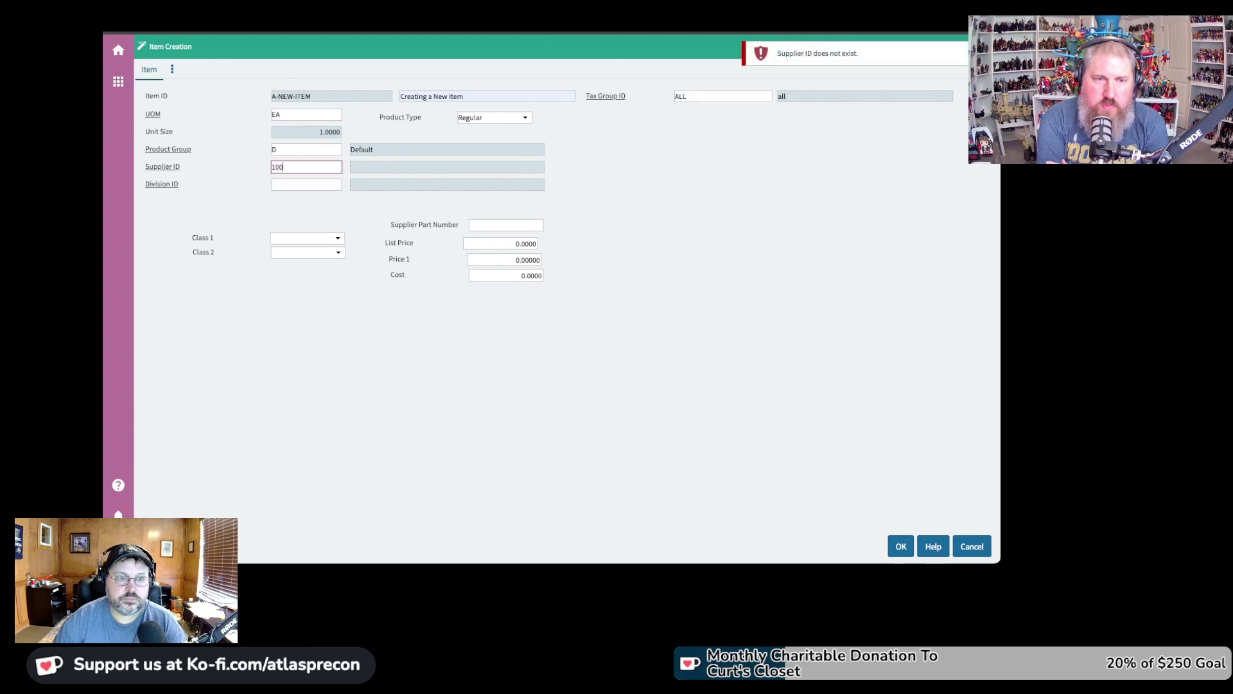
pyautogui.write('001')
pyautogui.press('Tab')
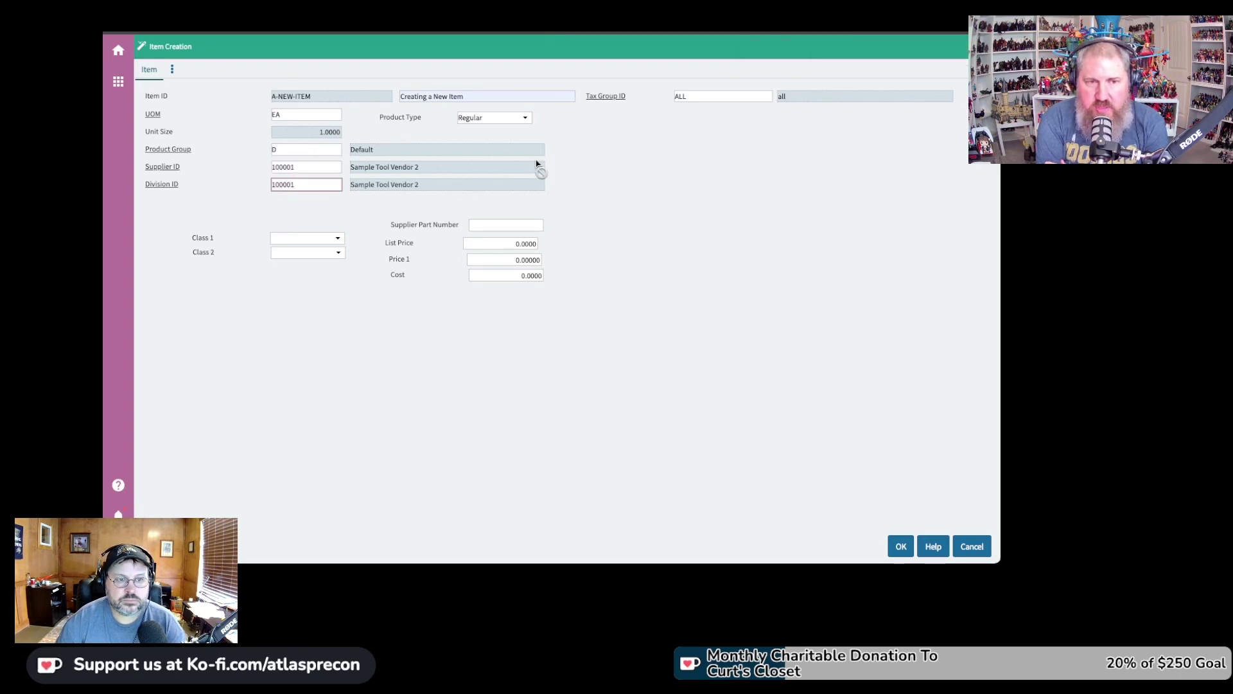
pyautogui.click(323, 240)
# Enter supplier part number 12345, list price 5, Price 1 6 and cost 2
pyautogui.click(492, 220)
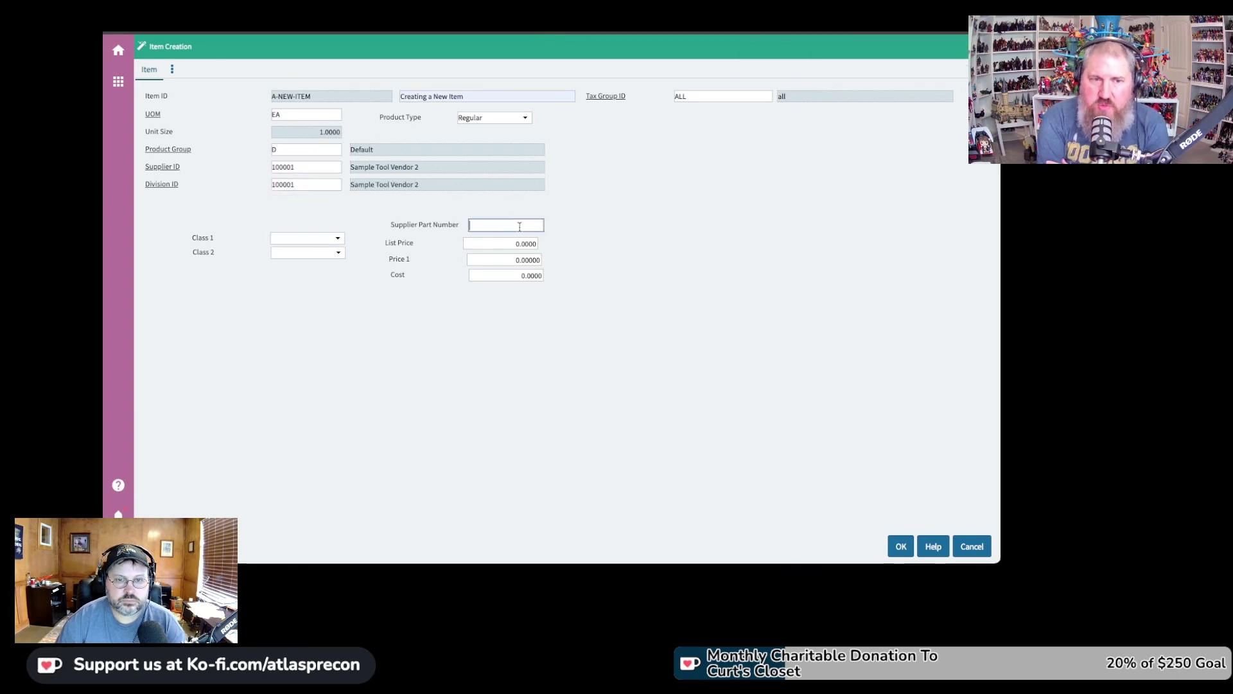
pyautogui.write('12345')
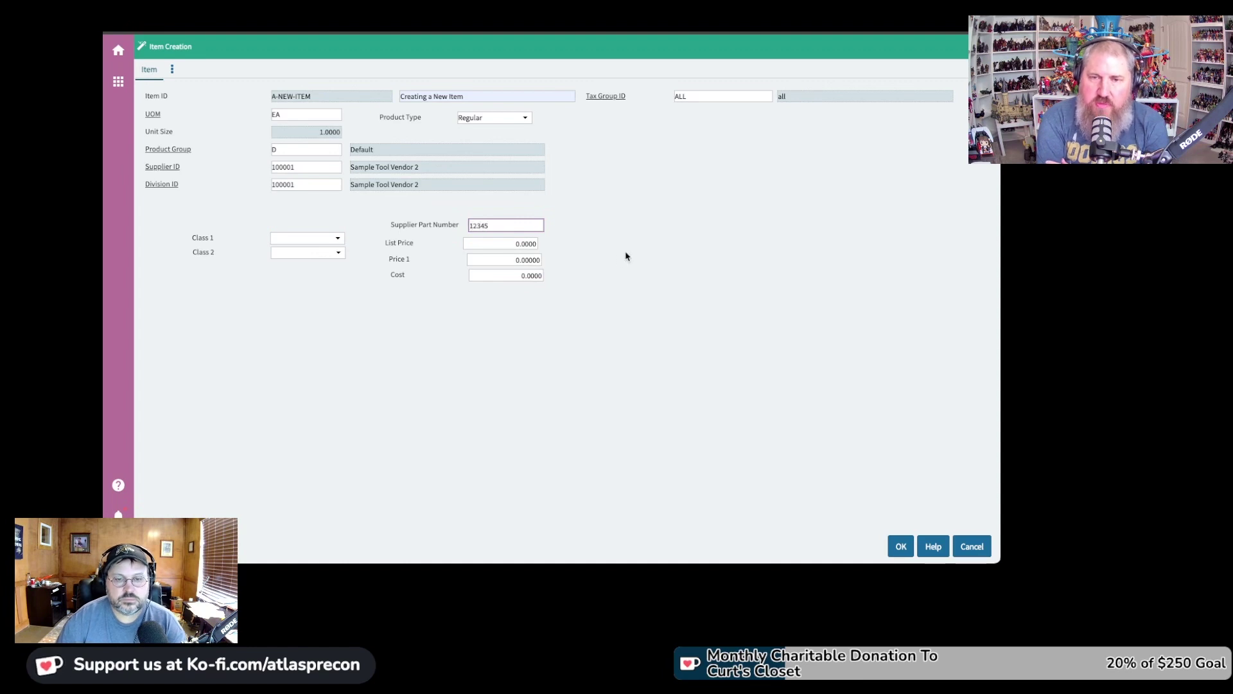
pyautogui.click(514, 245)
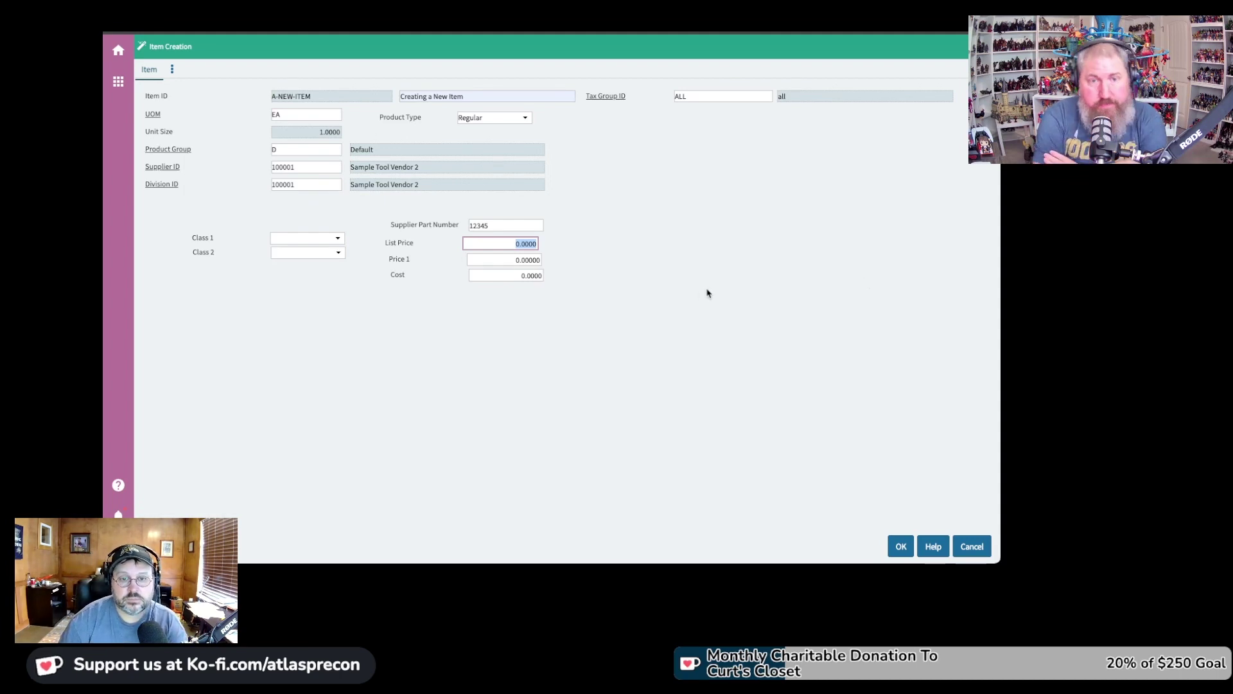
pyautogui.write('5')
pyautogui.press('Tab')
pyautogui.write('6')
pyautogui.press('Tab')
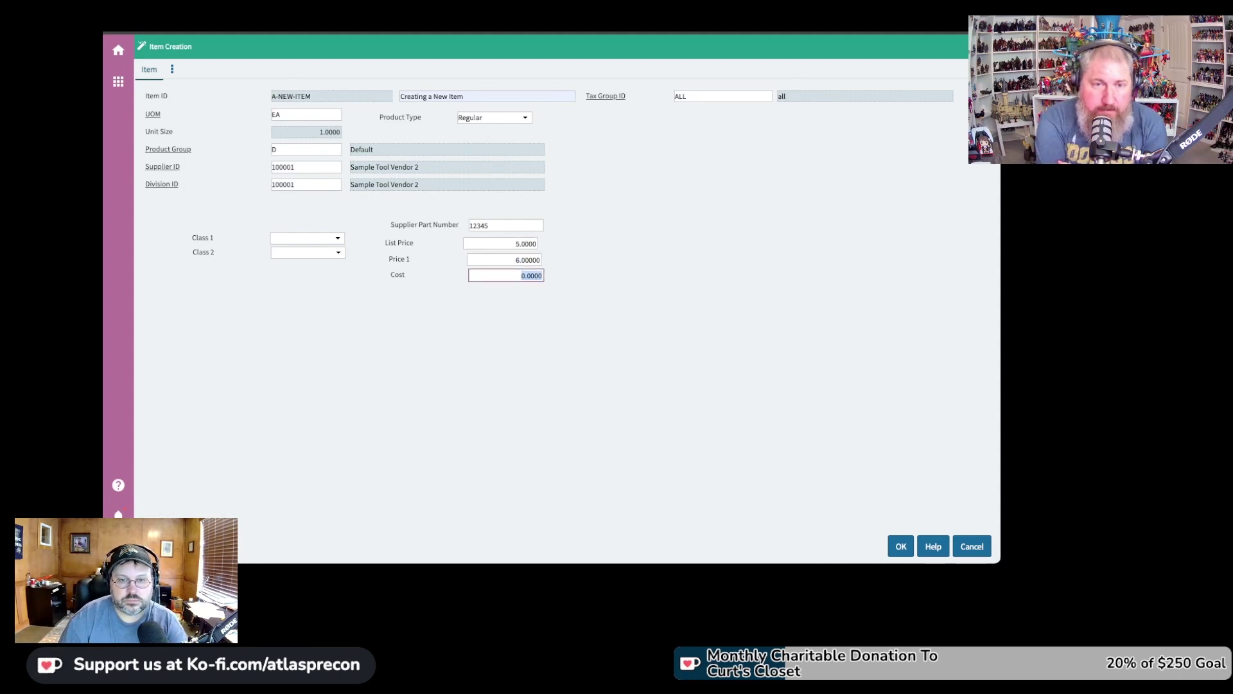
pyautogui.write('2')
pyautogui.click(506, 224)
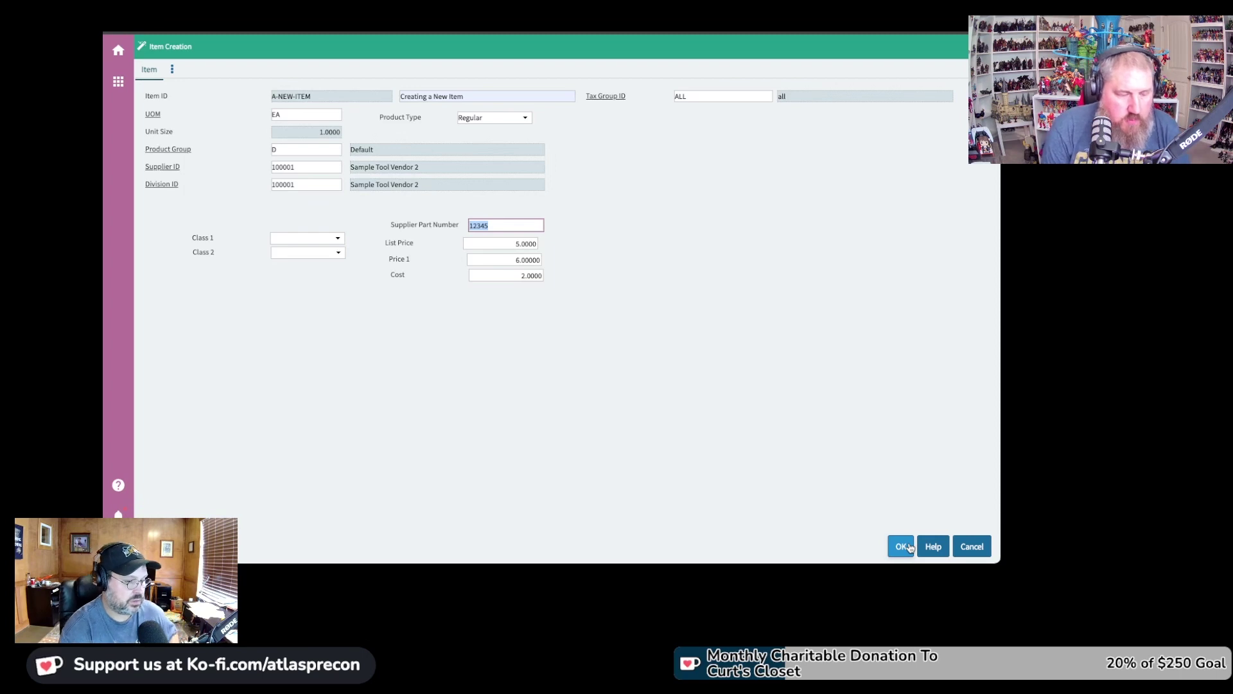
# Save the new item and give its order line quantity 1 at 5.00 unit price
pyautogui.click(903, 546)
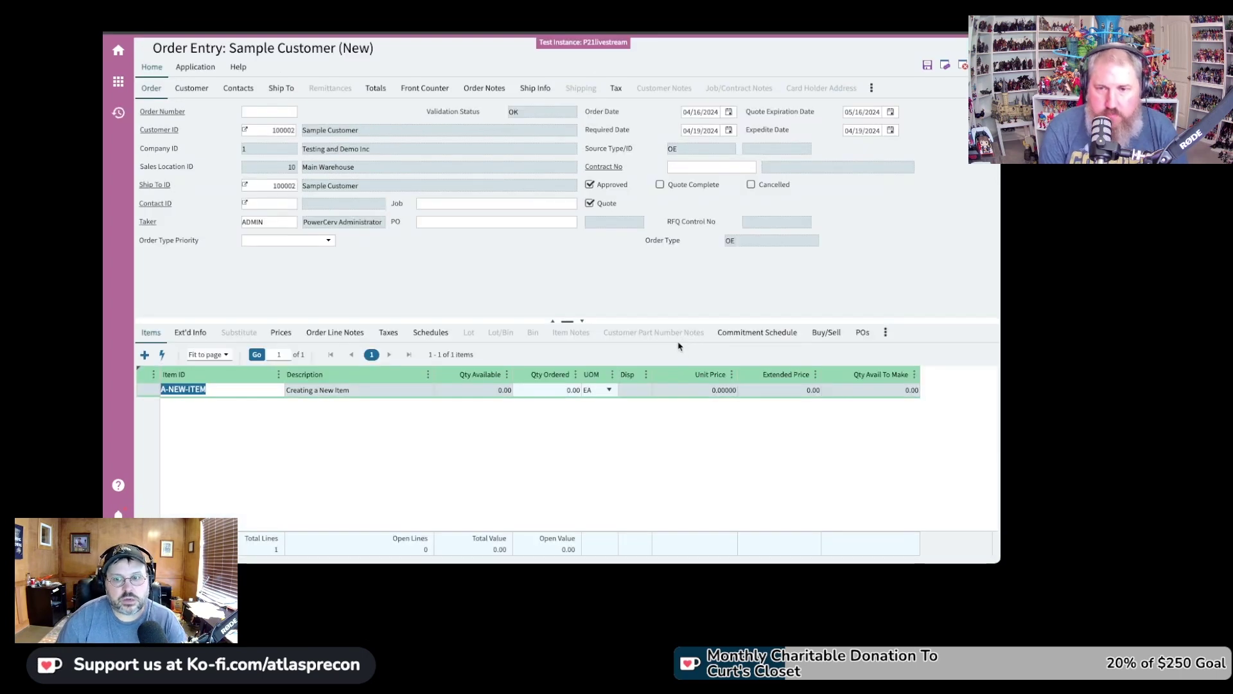
pyautogui.click(560, 390)
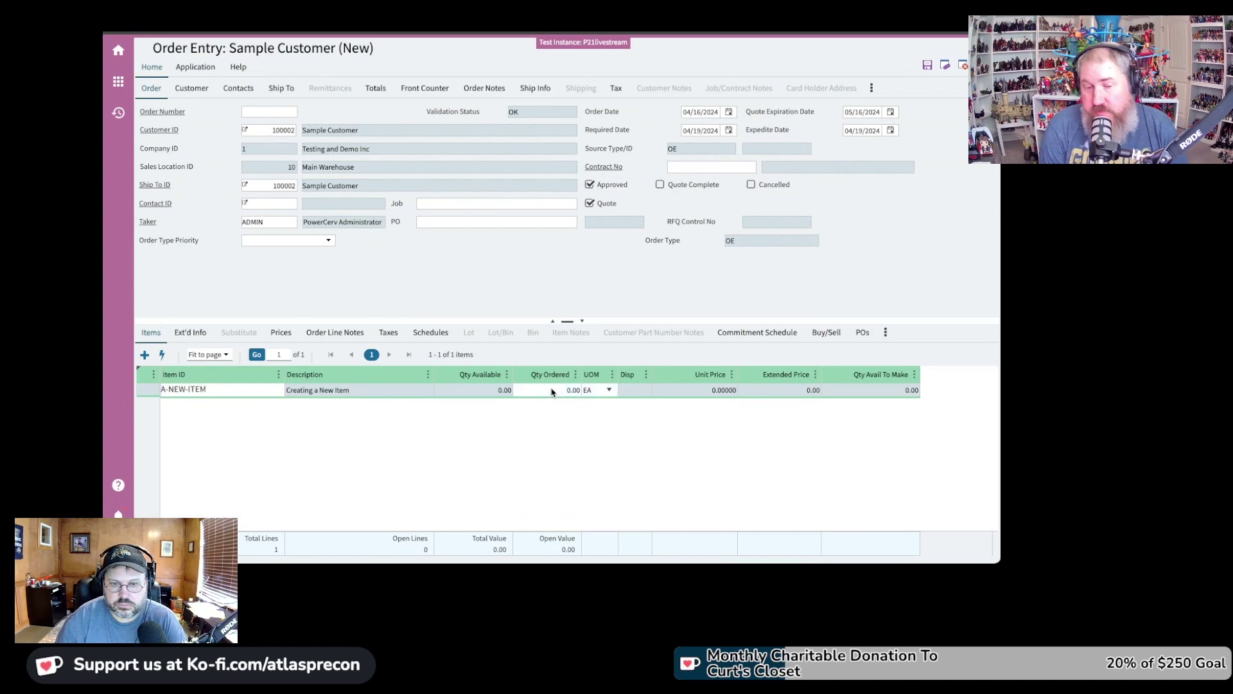
pyautogui.write('1')
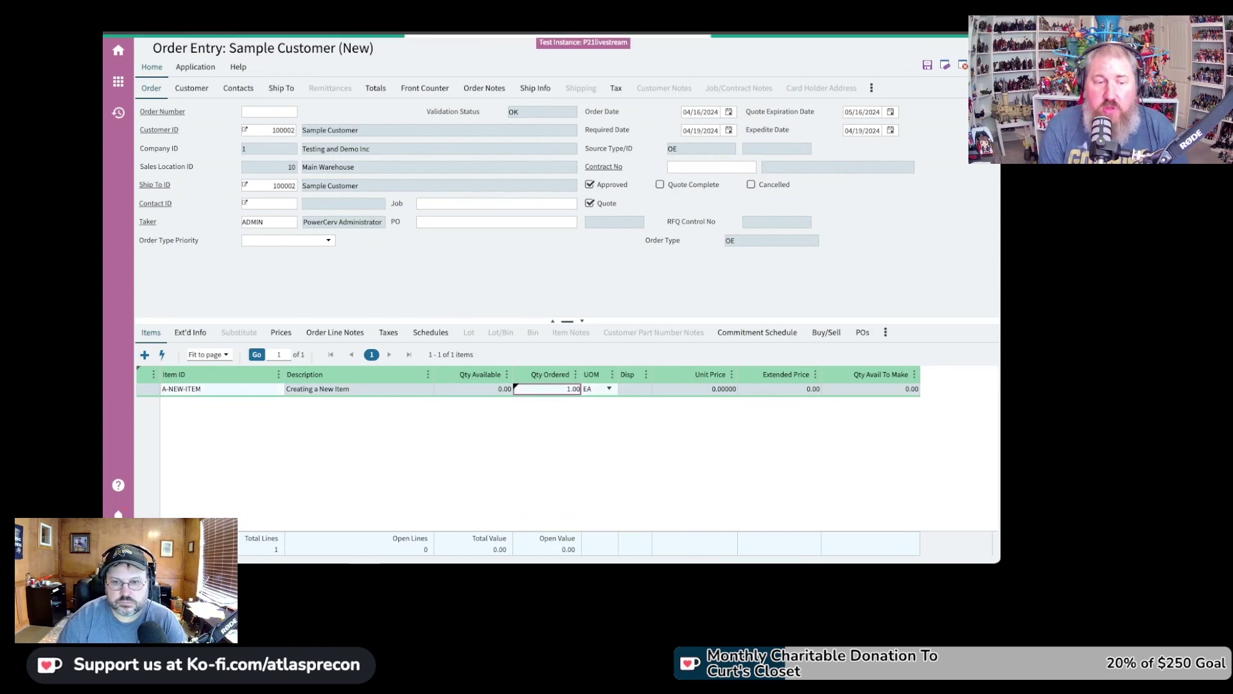
pyautogui.press('Tab')
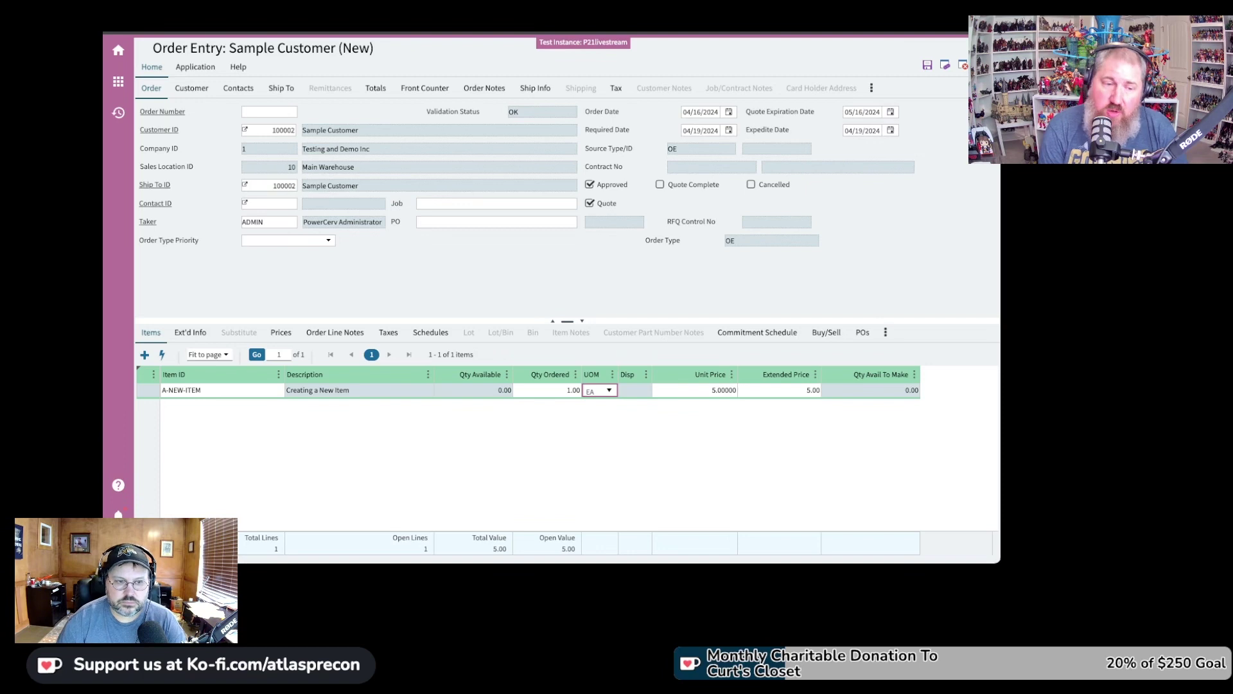